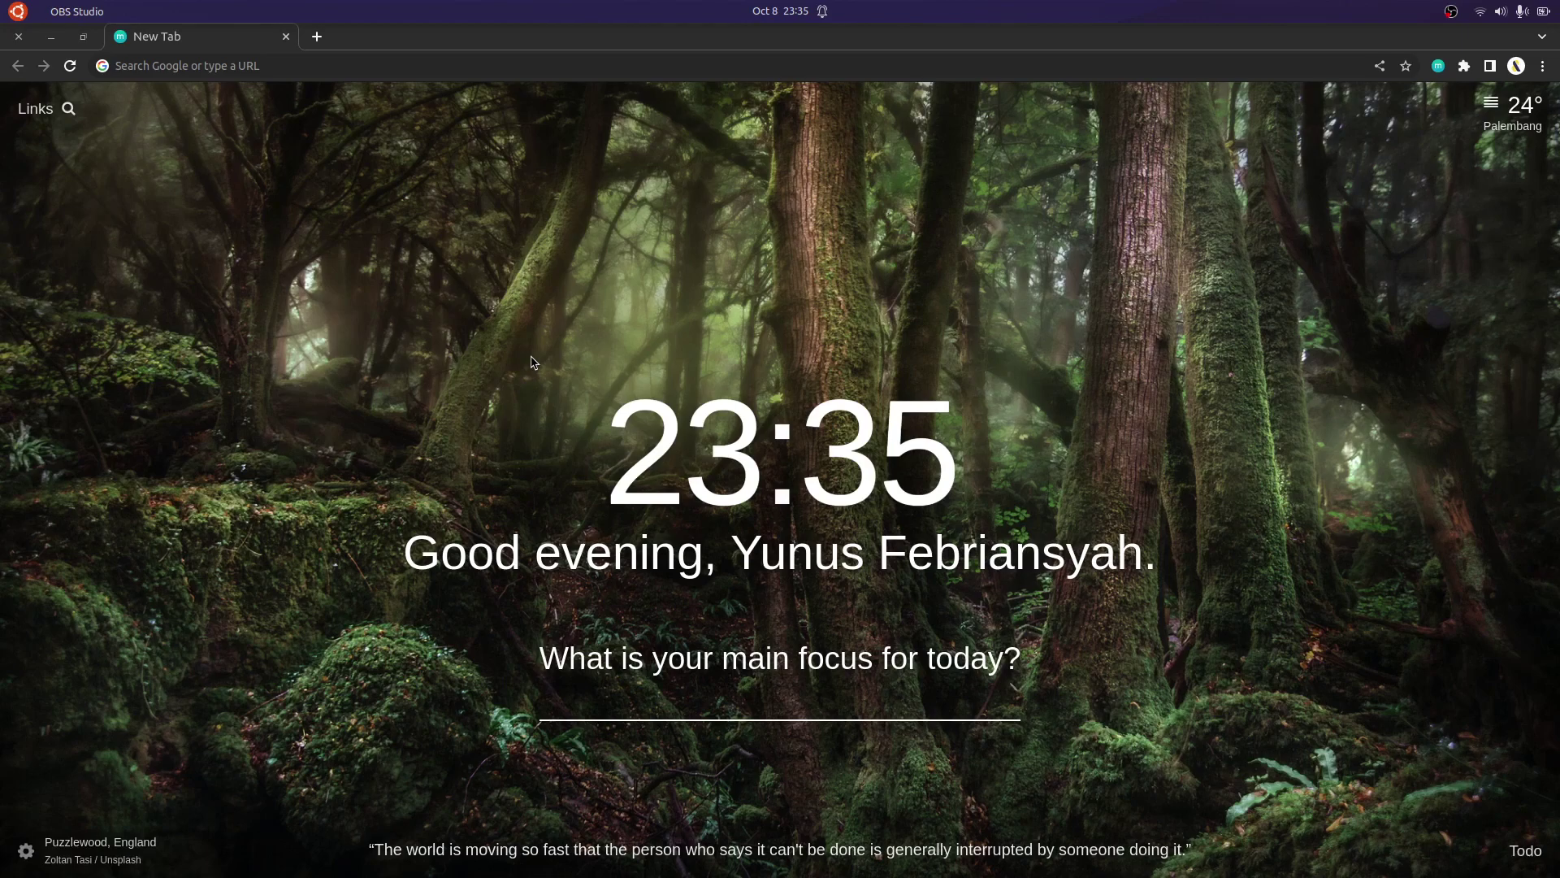
Bring the Google Chrome new tab window to the front
{"action": "left_click", "coordinate": [398, 336]}
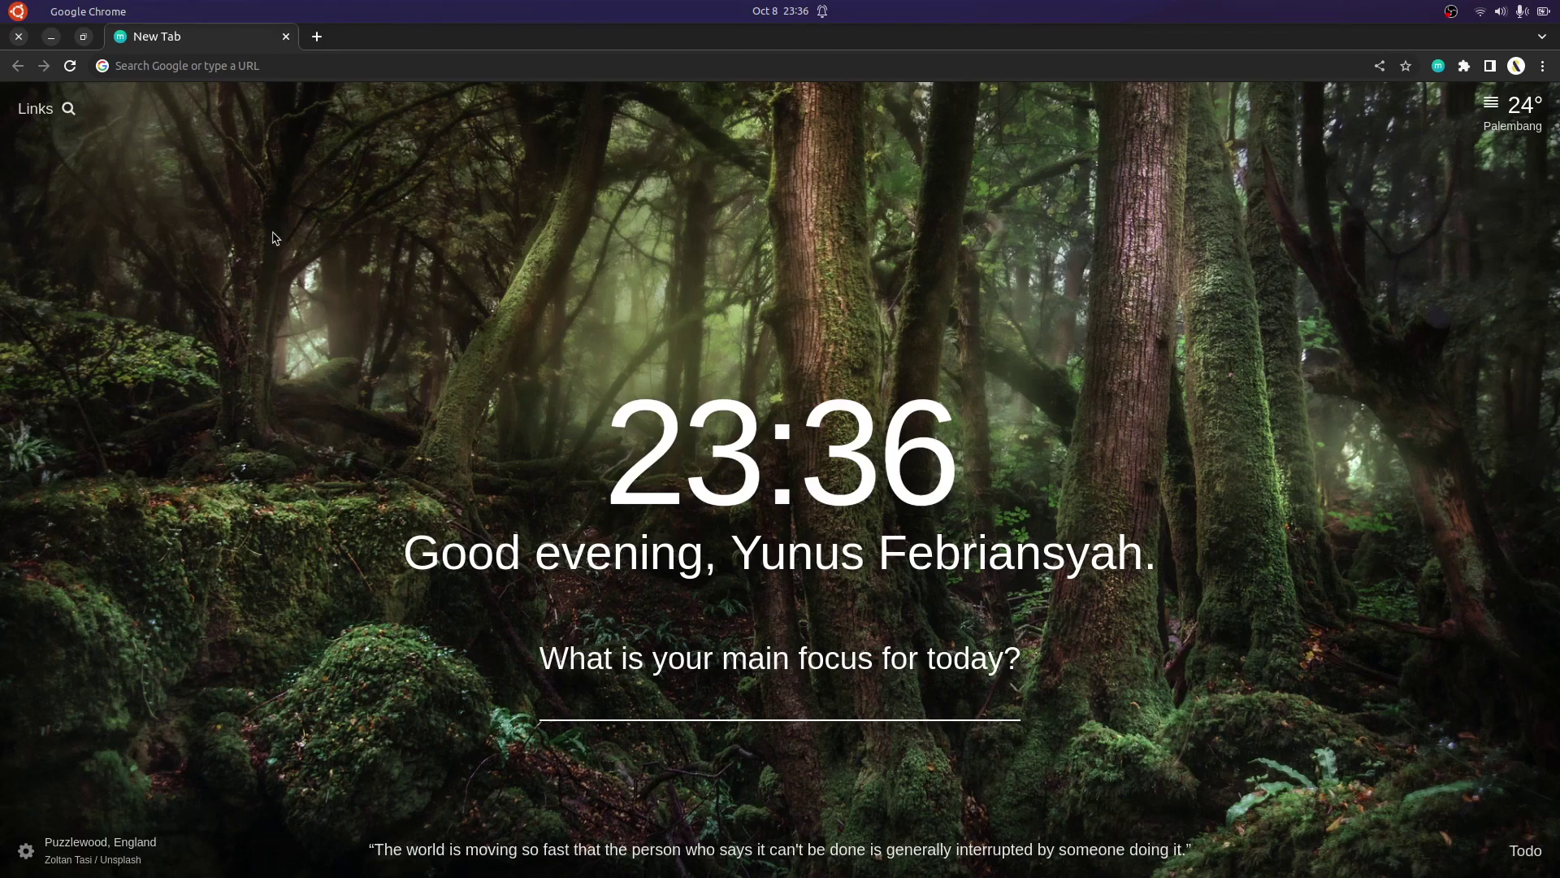
Search Google for 'slidesgo'
{"action": "left_click", "coordinate": [299, 65]}
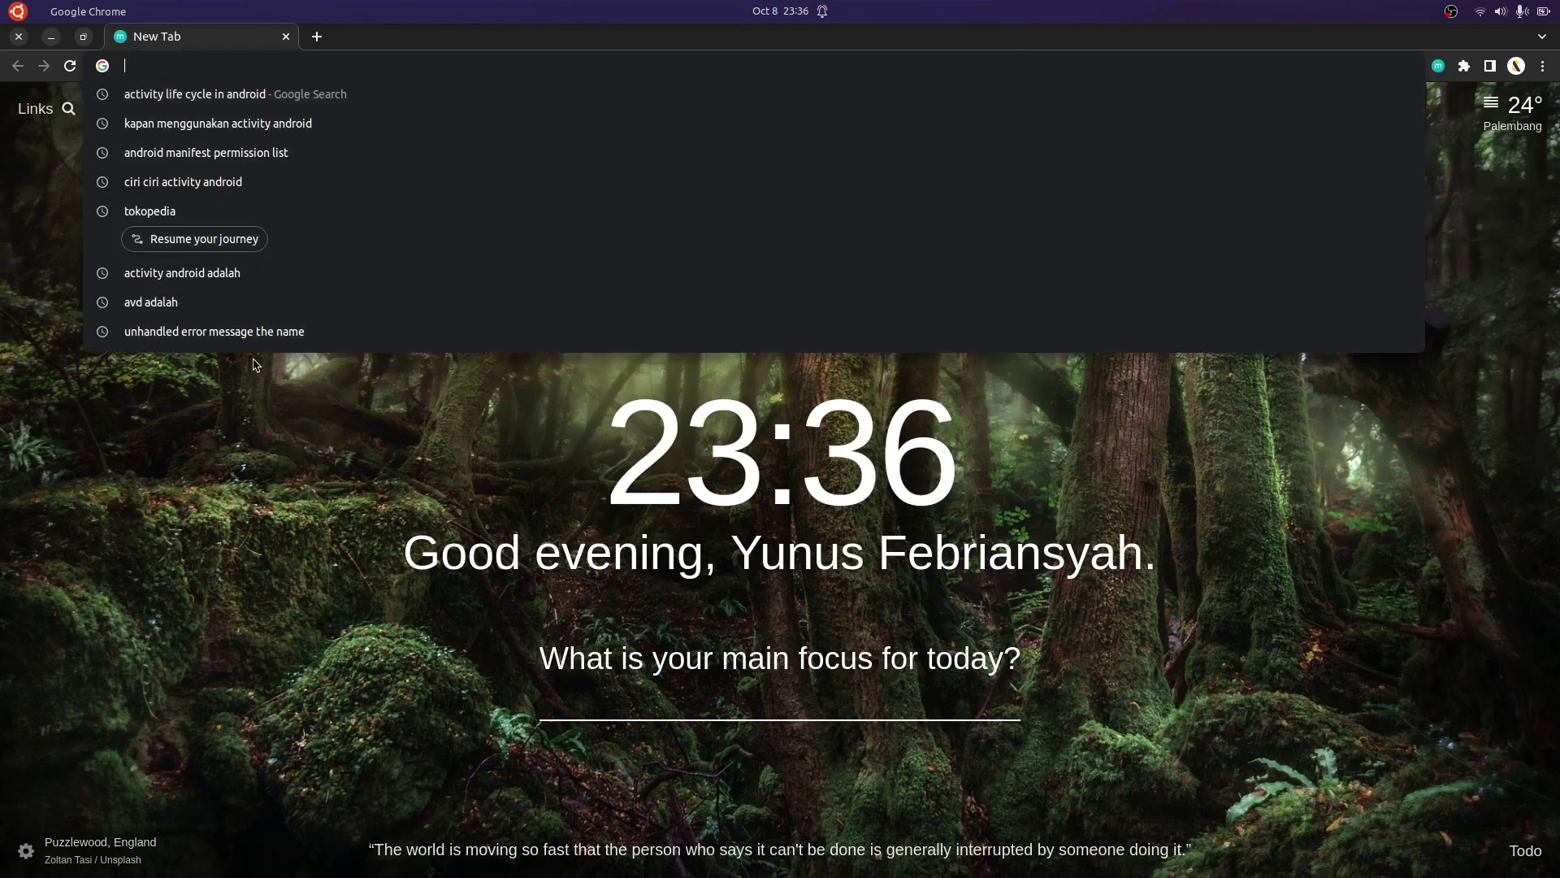
{"action": "type", "text": "slidesgo"}
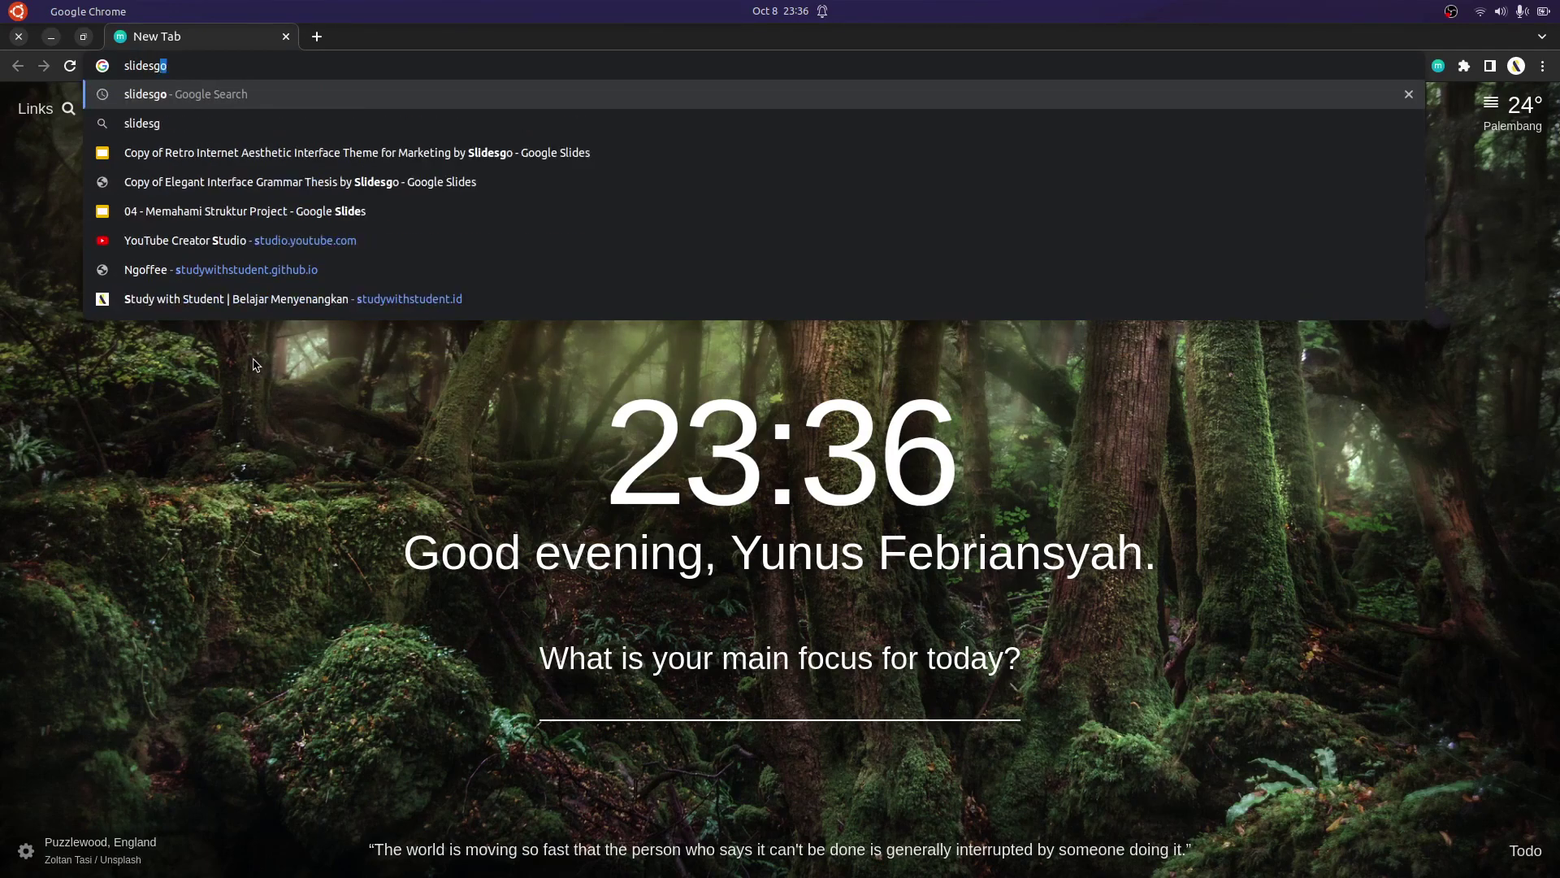
{"action": "key", "text": "Return"}
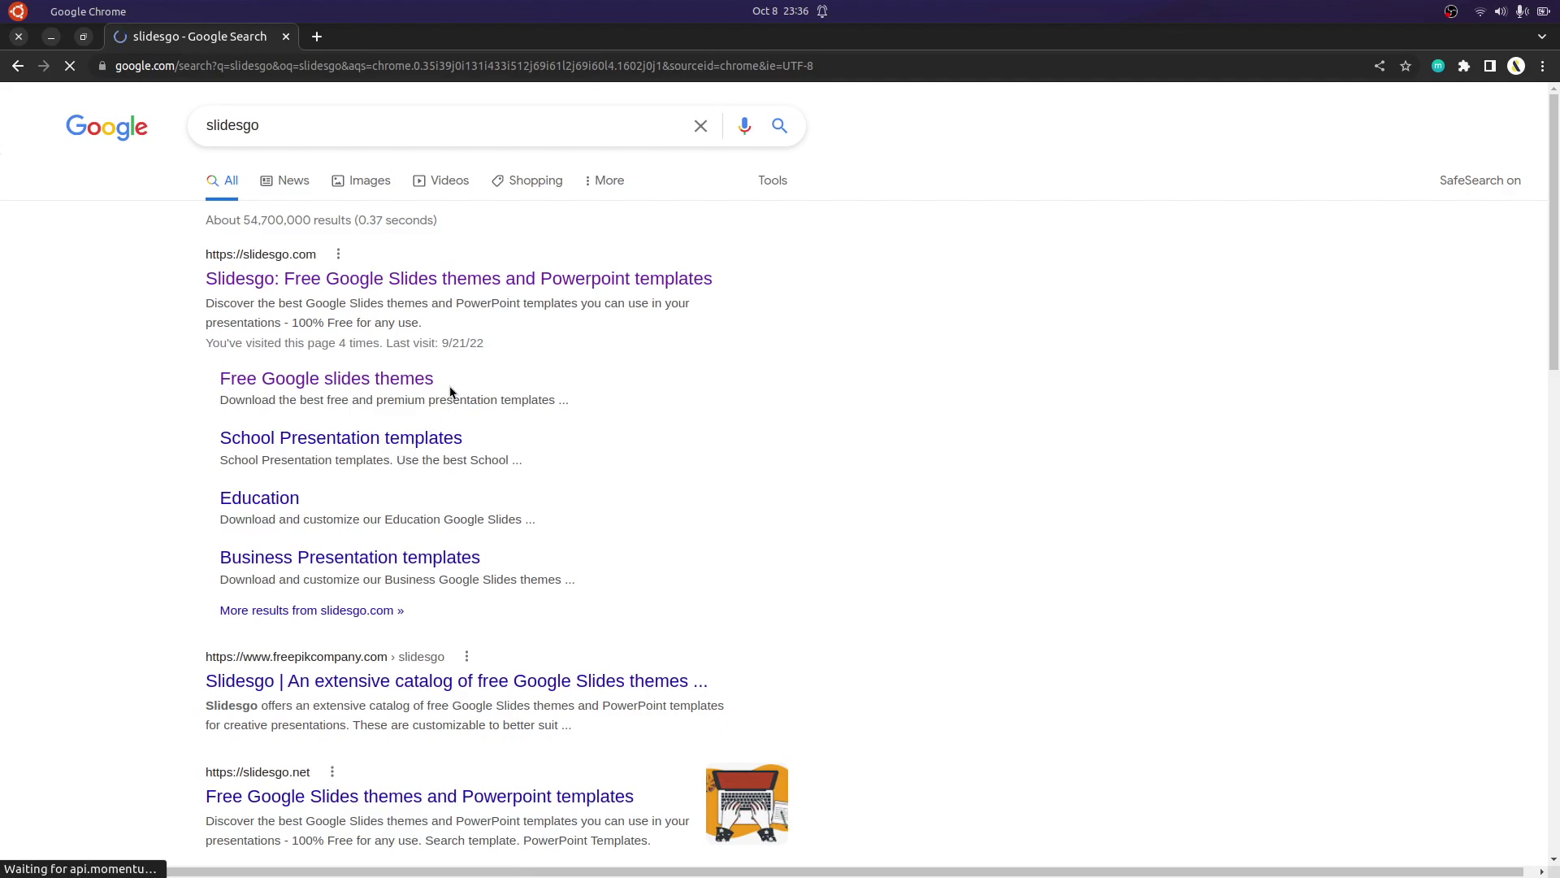
Zoom the results to 400%, return to 125%, and open the slidesgo.com result
{"action": "key", "text": "ctrl+plus"}
{"action": "key", "text": "ctrl+plus"}
{"action": "key", "text": "ctrl+plus"}
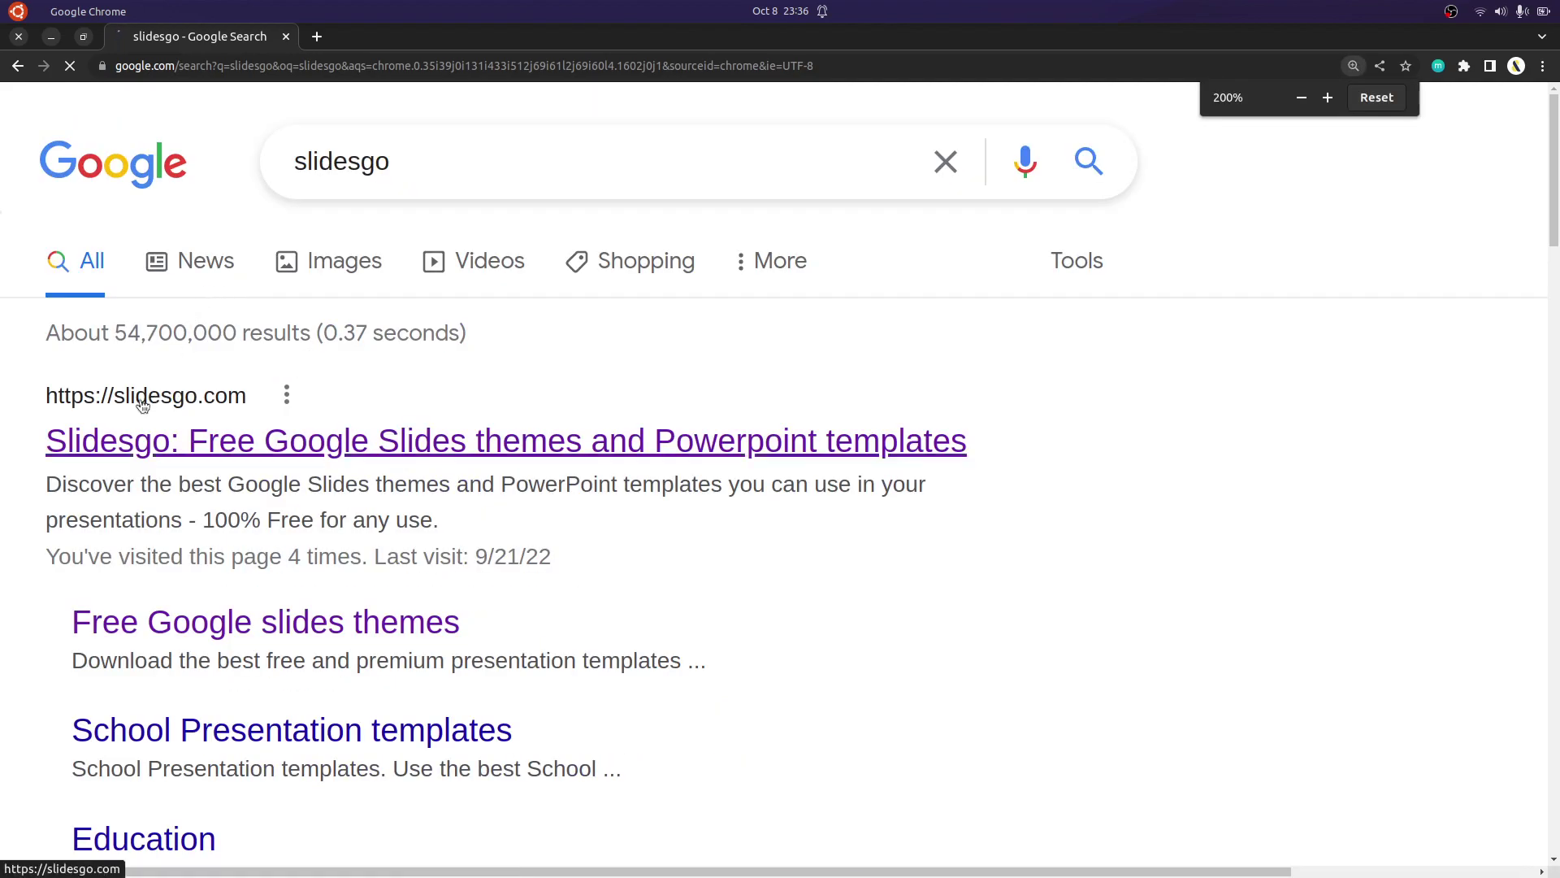
{"action": "key", "text": "ctrl+plus"}
{"action": "key", "text": "ctrl+plus"}
{"action": "key", "text": "ctrl+plus"}
{"action": "key", "text": "ctrl+plus"}
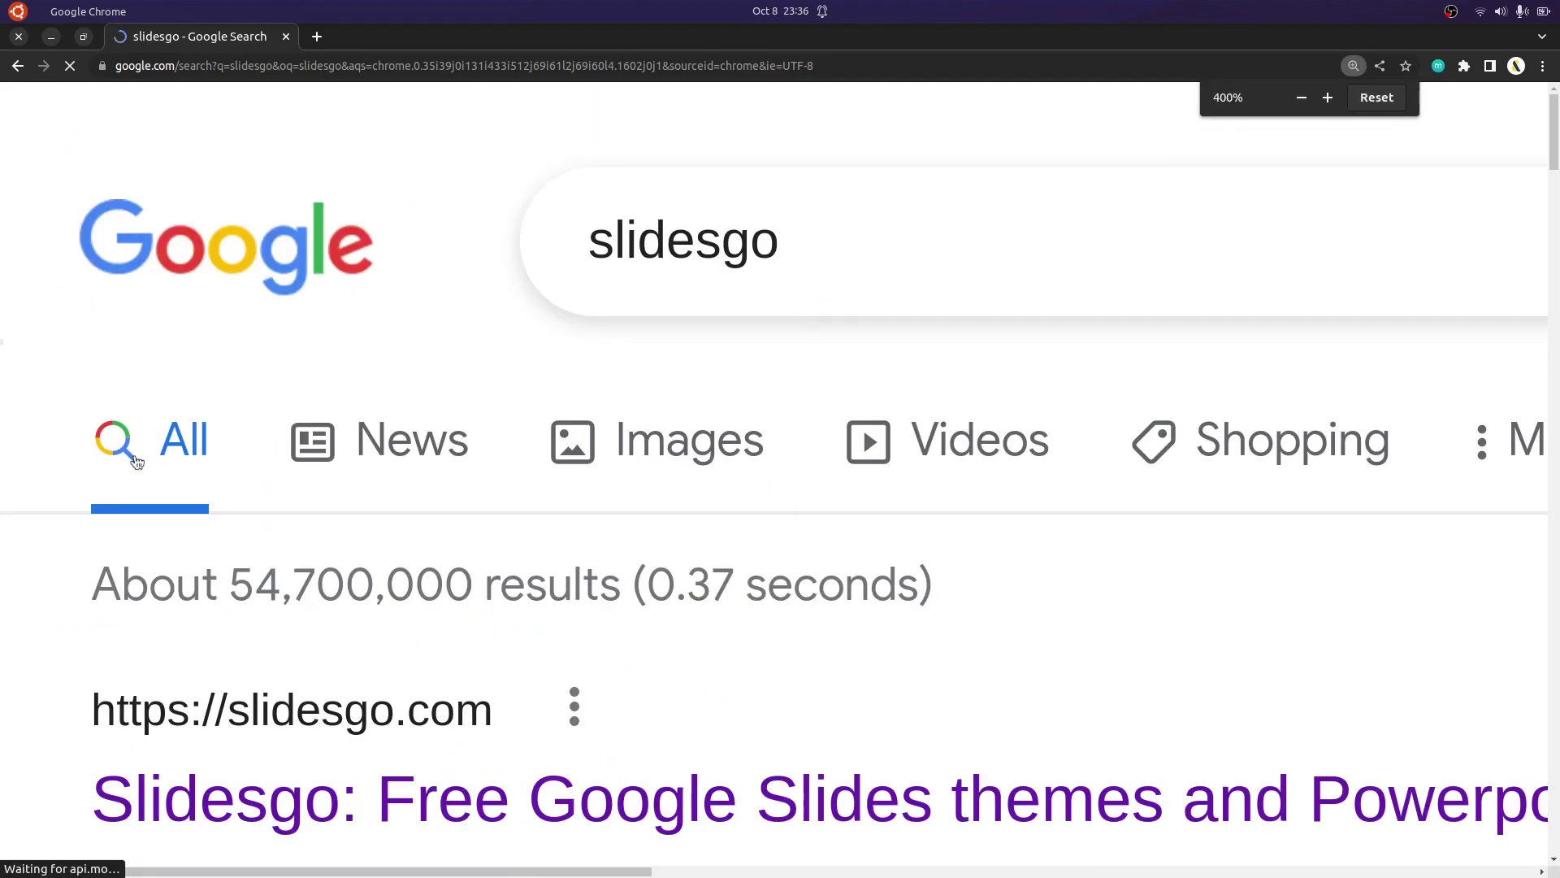
{"action": "scroll", "coordinate": [325, 569], "scroll_direction": "down", "scroll_amount": 1}
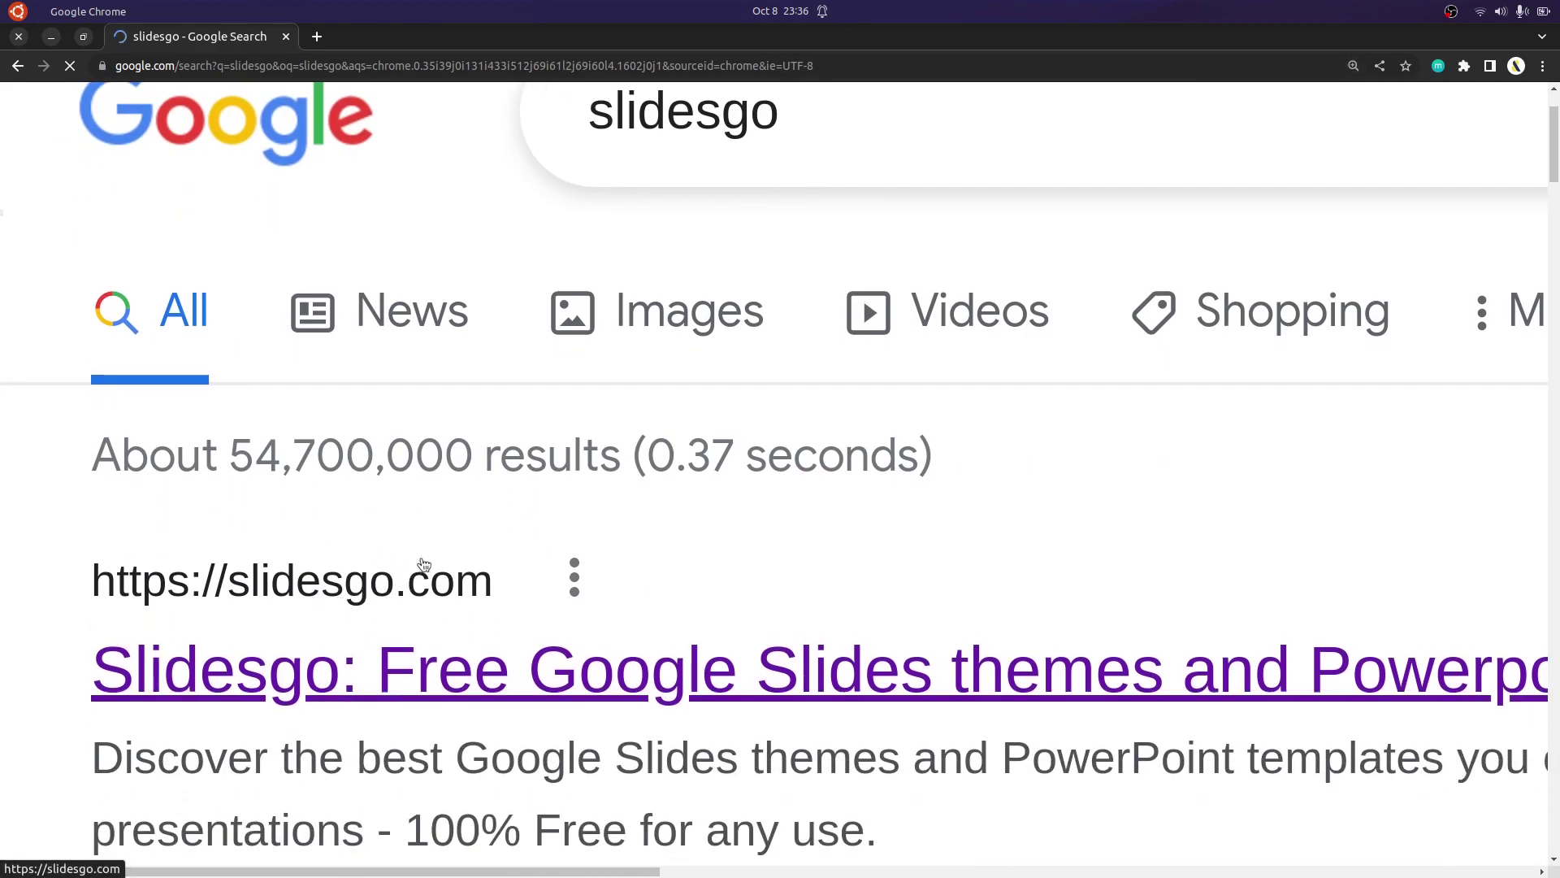
{"action": "key", "text": "ctrl+minus"}
{"action": "key", "text": "ctrl+minus"}
{"action": "key", "text": "ctrl+minus"}
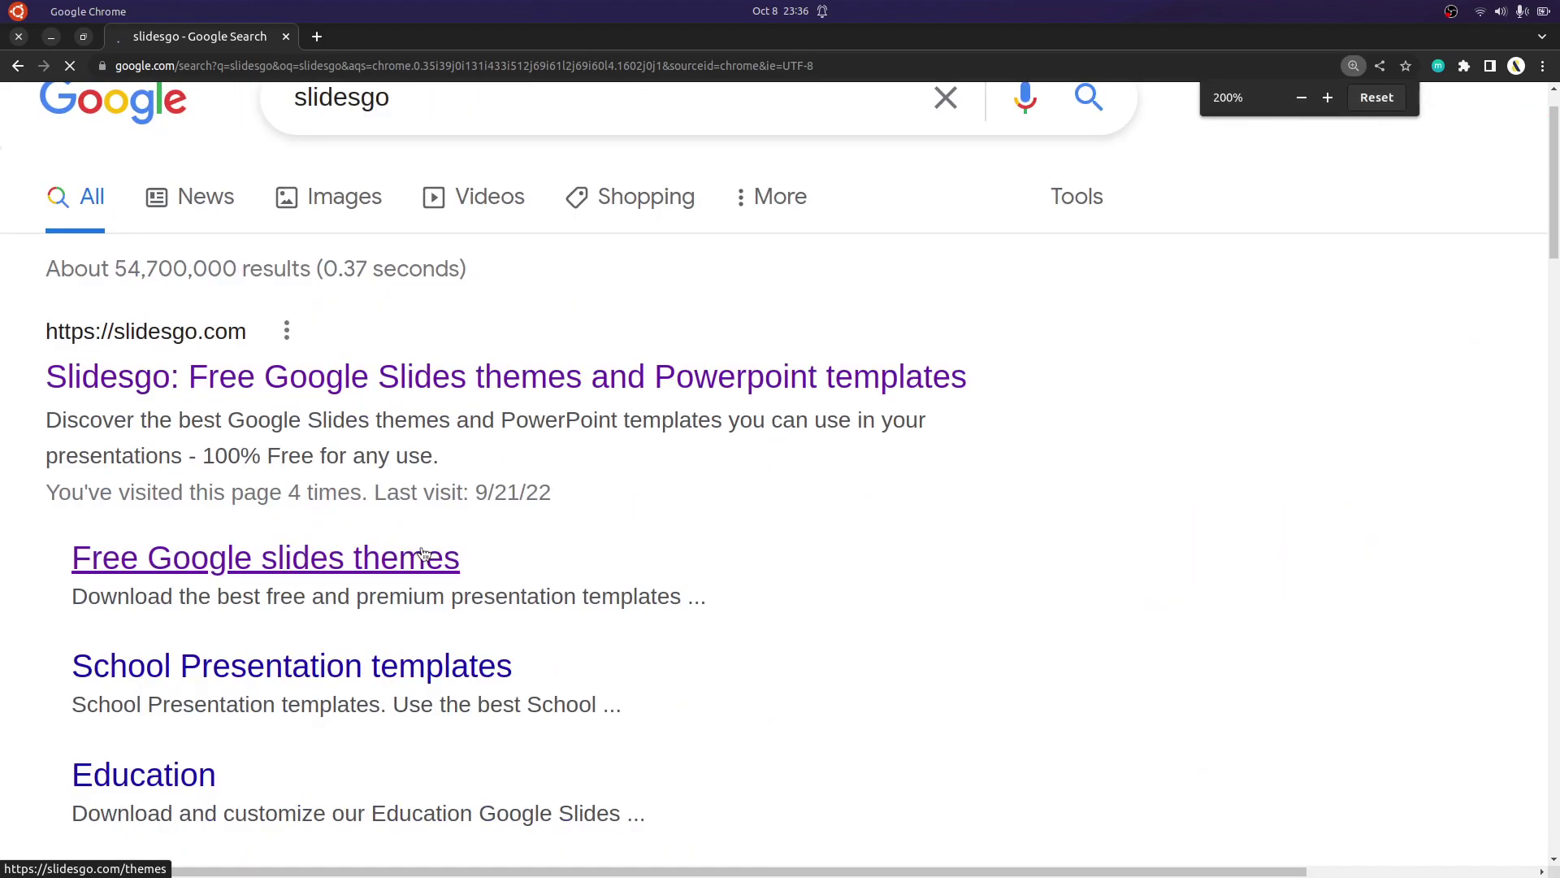
{"action": "key", "text": "ctrl+minus"}
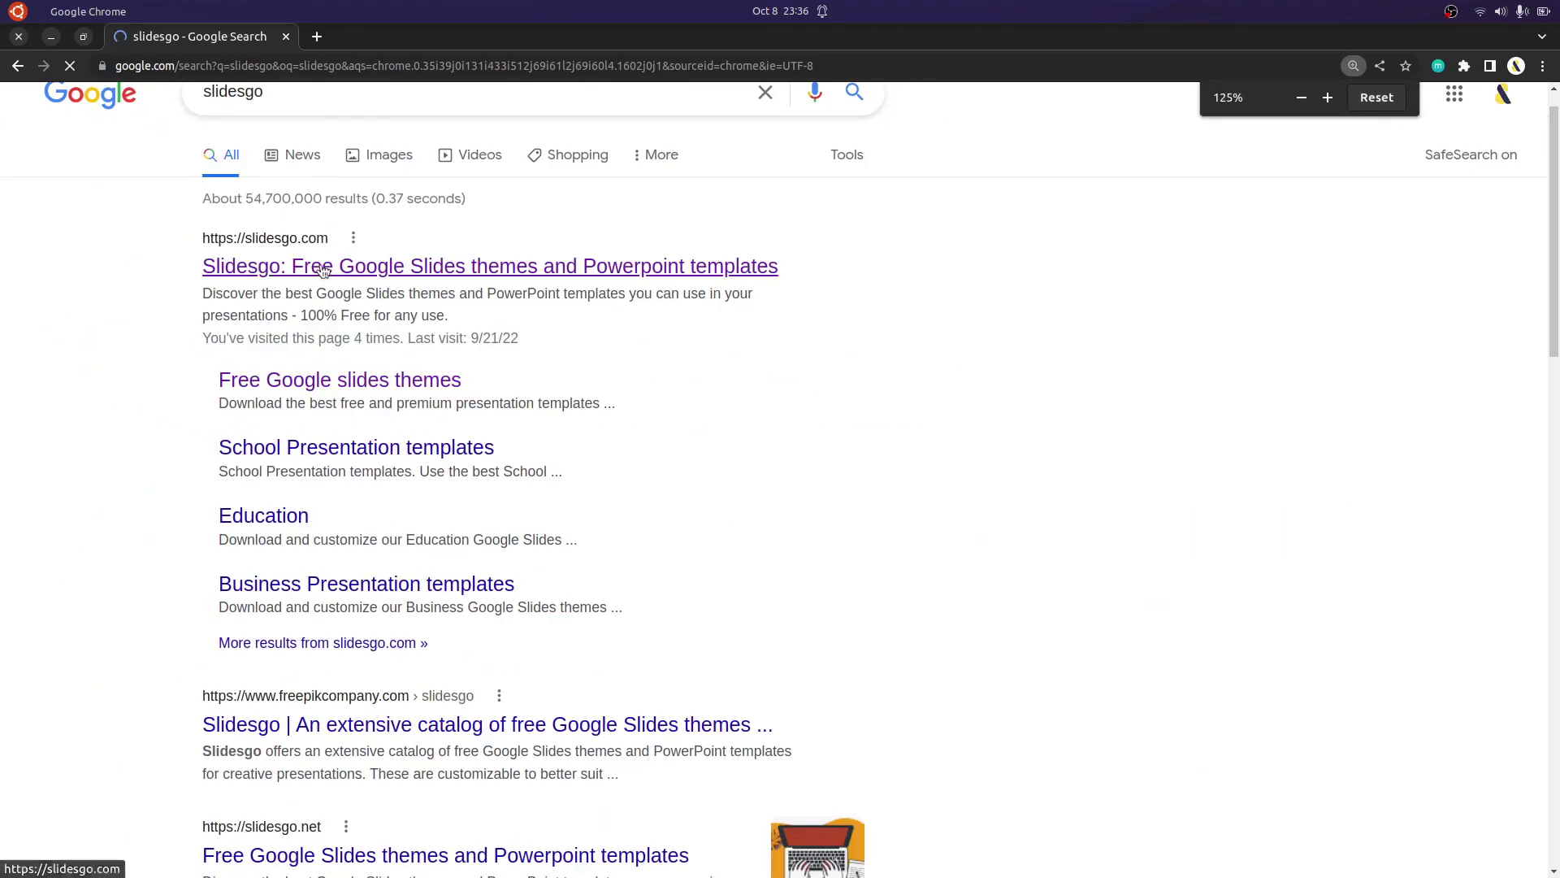
{"action": "left_click", "coordinate": [333, 277]}
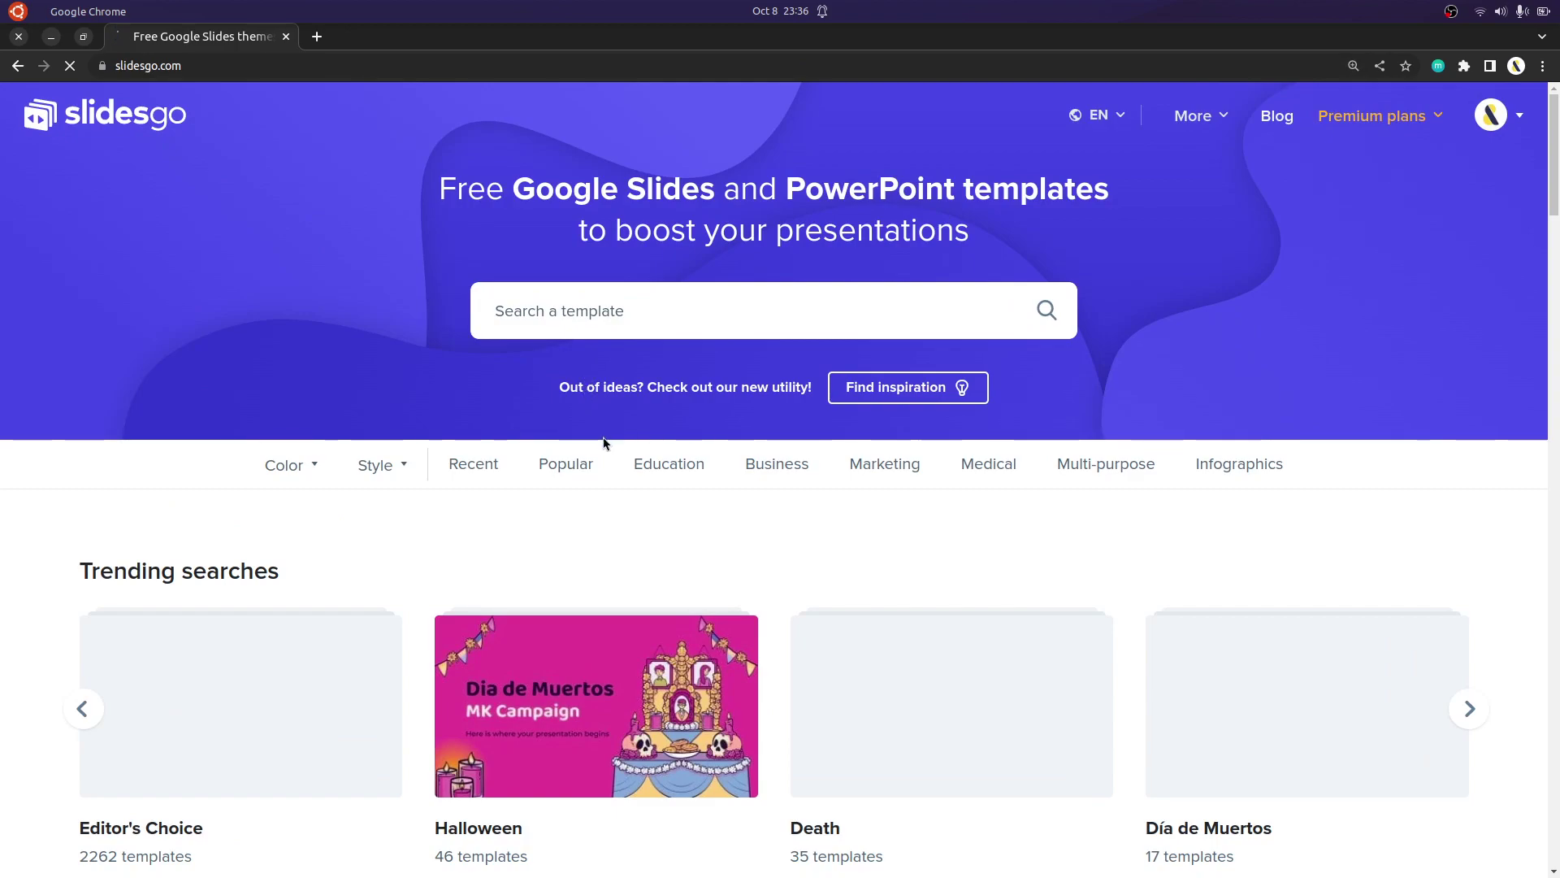
Show Slidesgo's Popular templates and browse October's best presentations
{"action": "scroll", "coordinate": [602, 476], "scroll_direction": "down", "scroll_amount": 1}
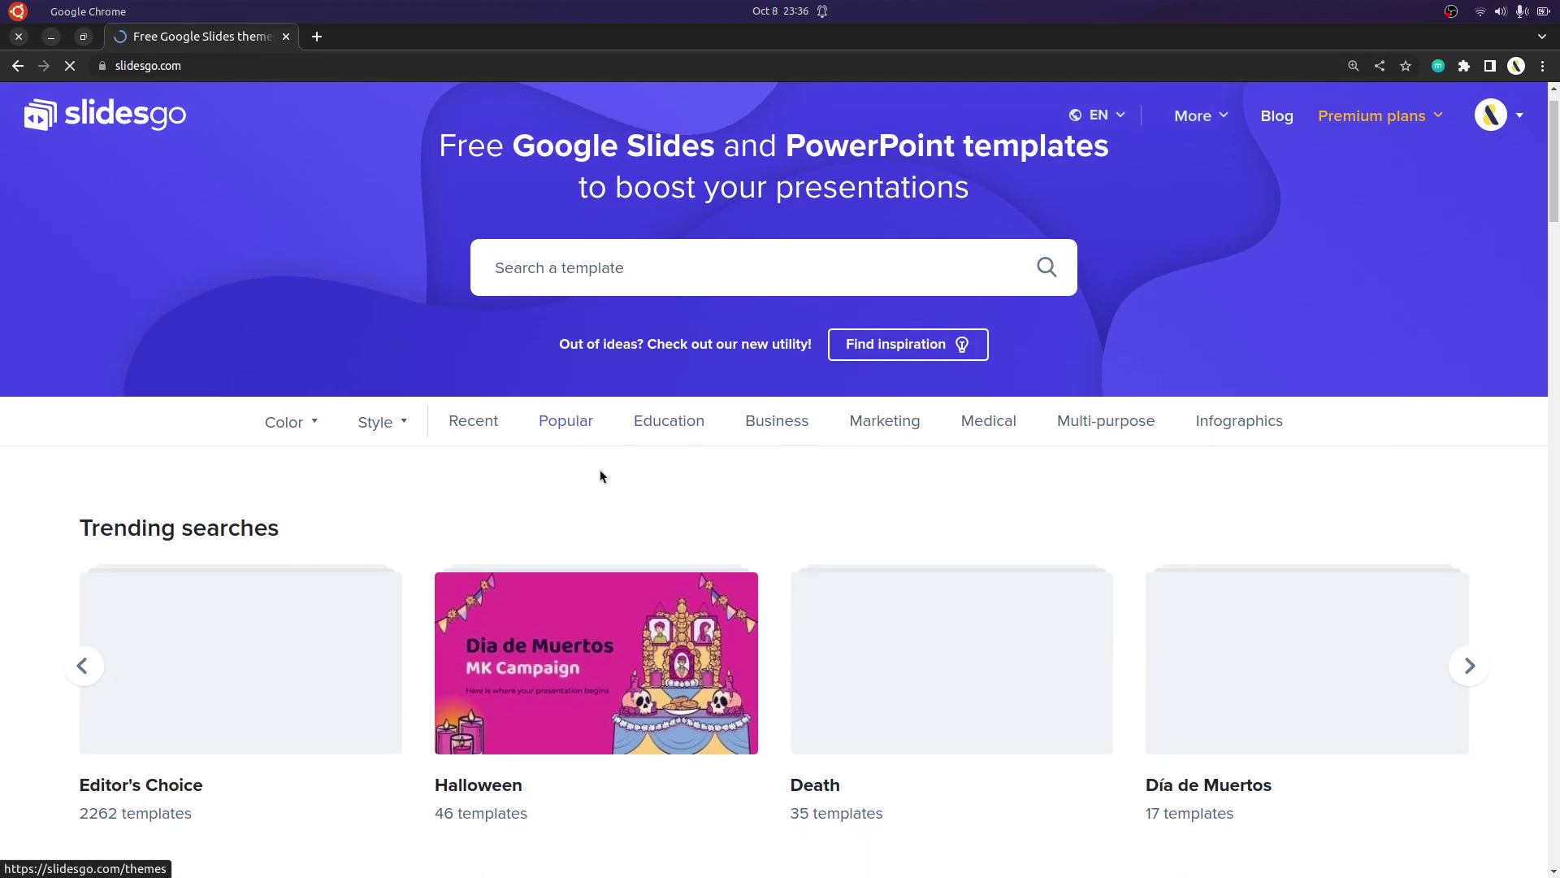
{"action": "left_click", "coordinate": [567, 421]}
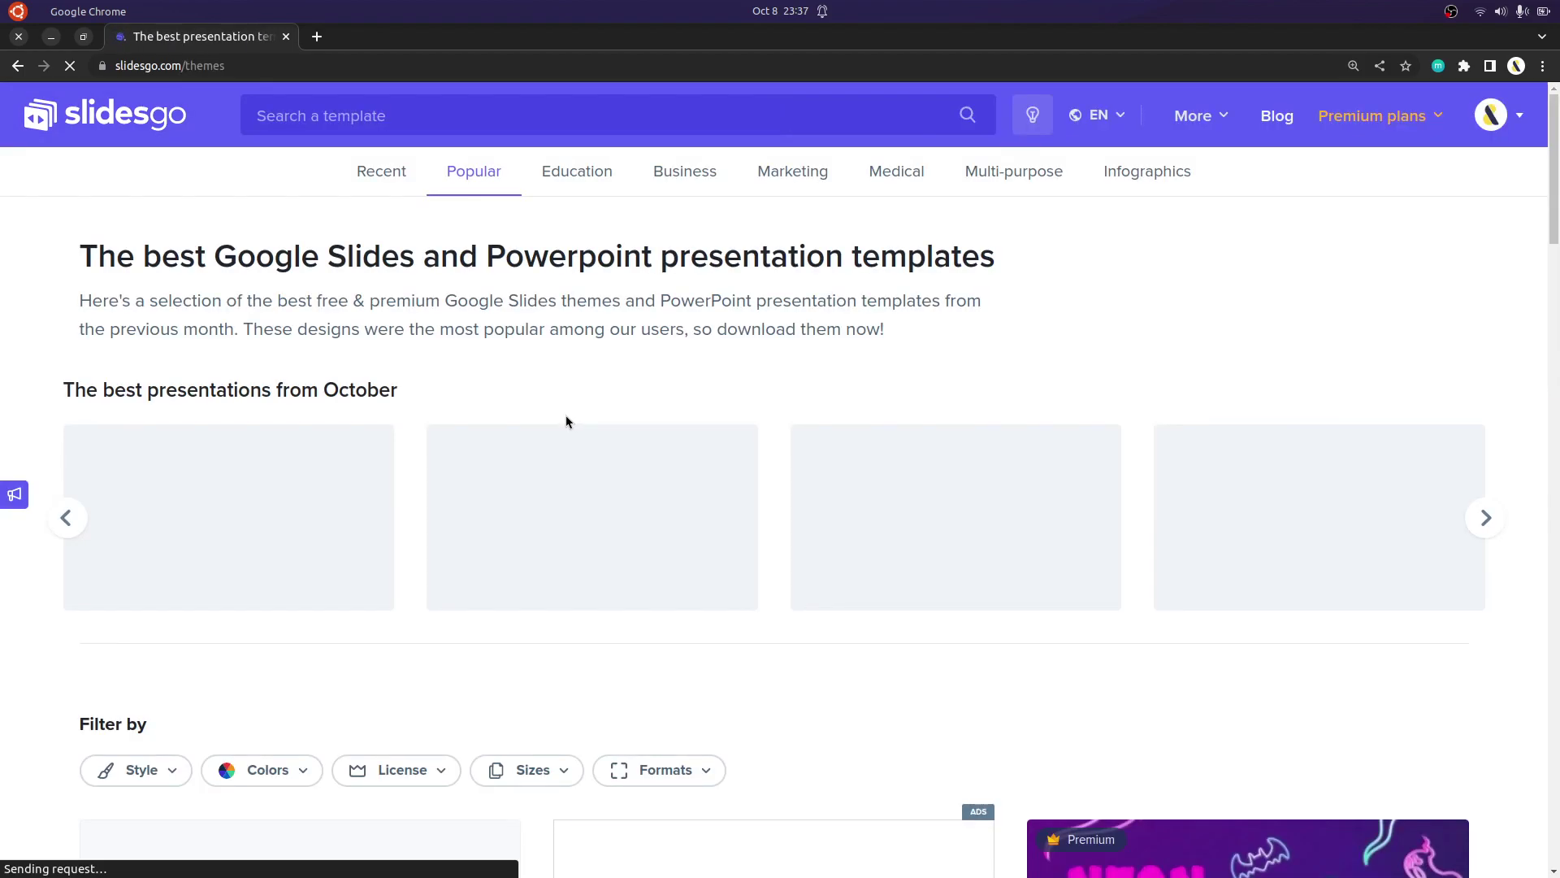
{"action": "scroll", "coordinate": [764, 414], "scroll_direction": "down", "scroll_amount": 2}
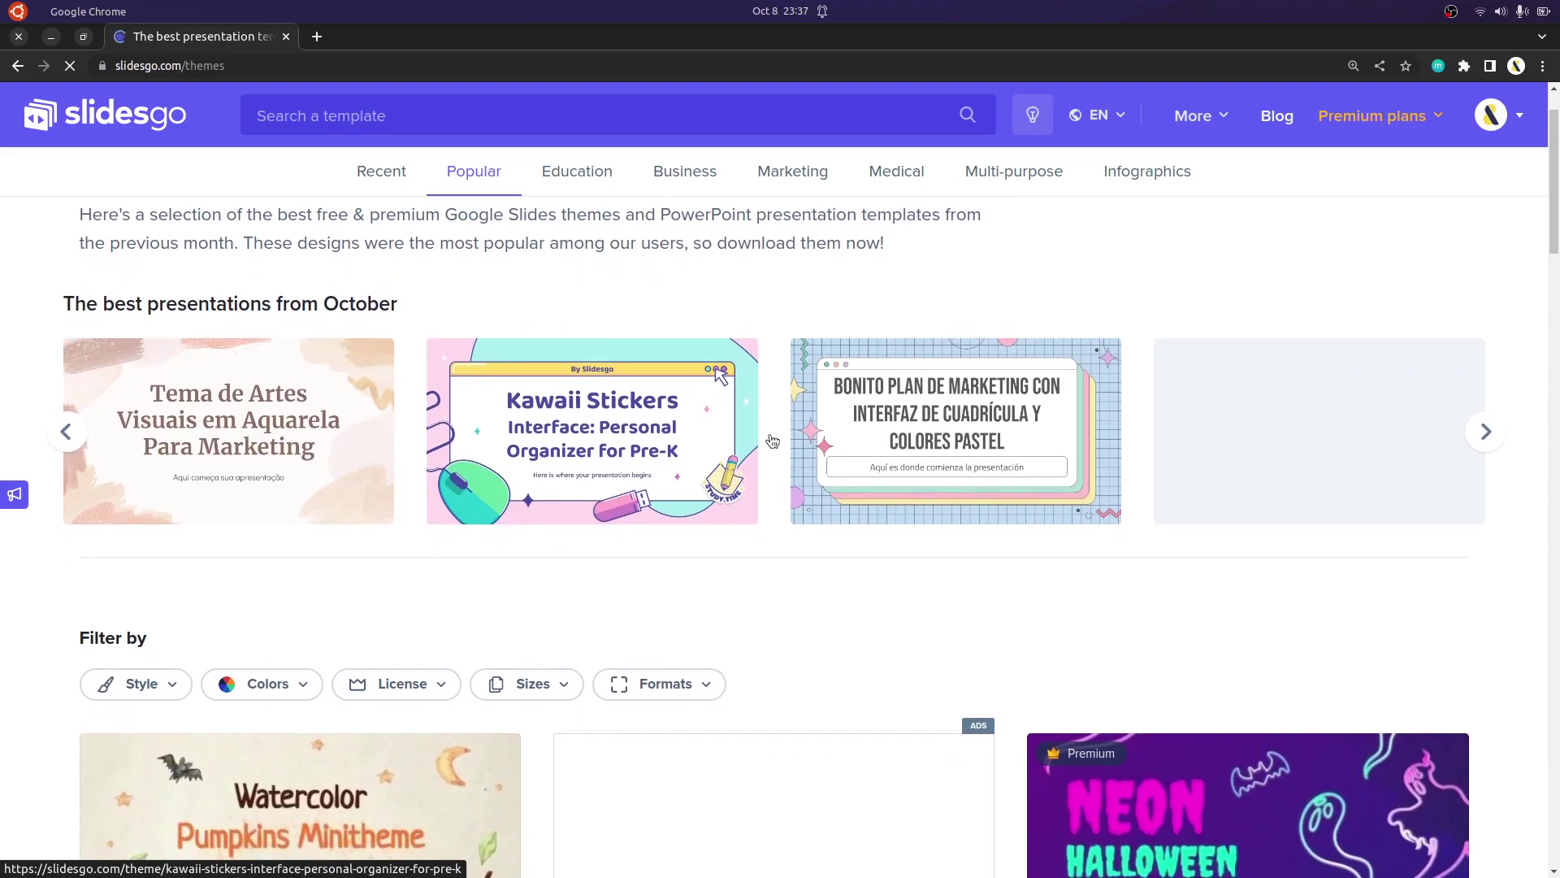
{"action": "scroll", "coordinate": [773, 470], "scroll_direction": "down", "scroll_amount": 2}
{"action": "scroll", "coordinate": [774, 492], "scroll_direction": "down", "scroll_amount": 2}
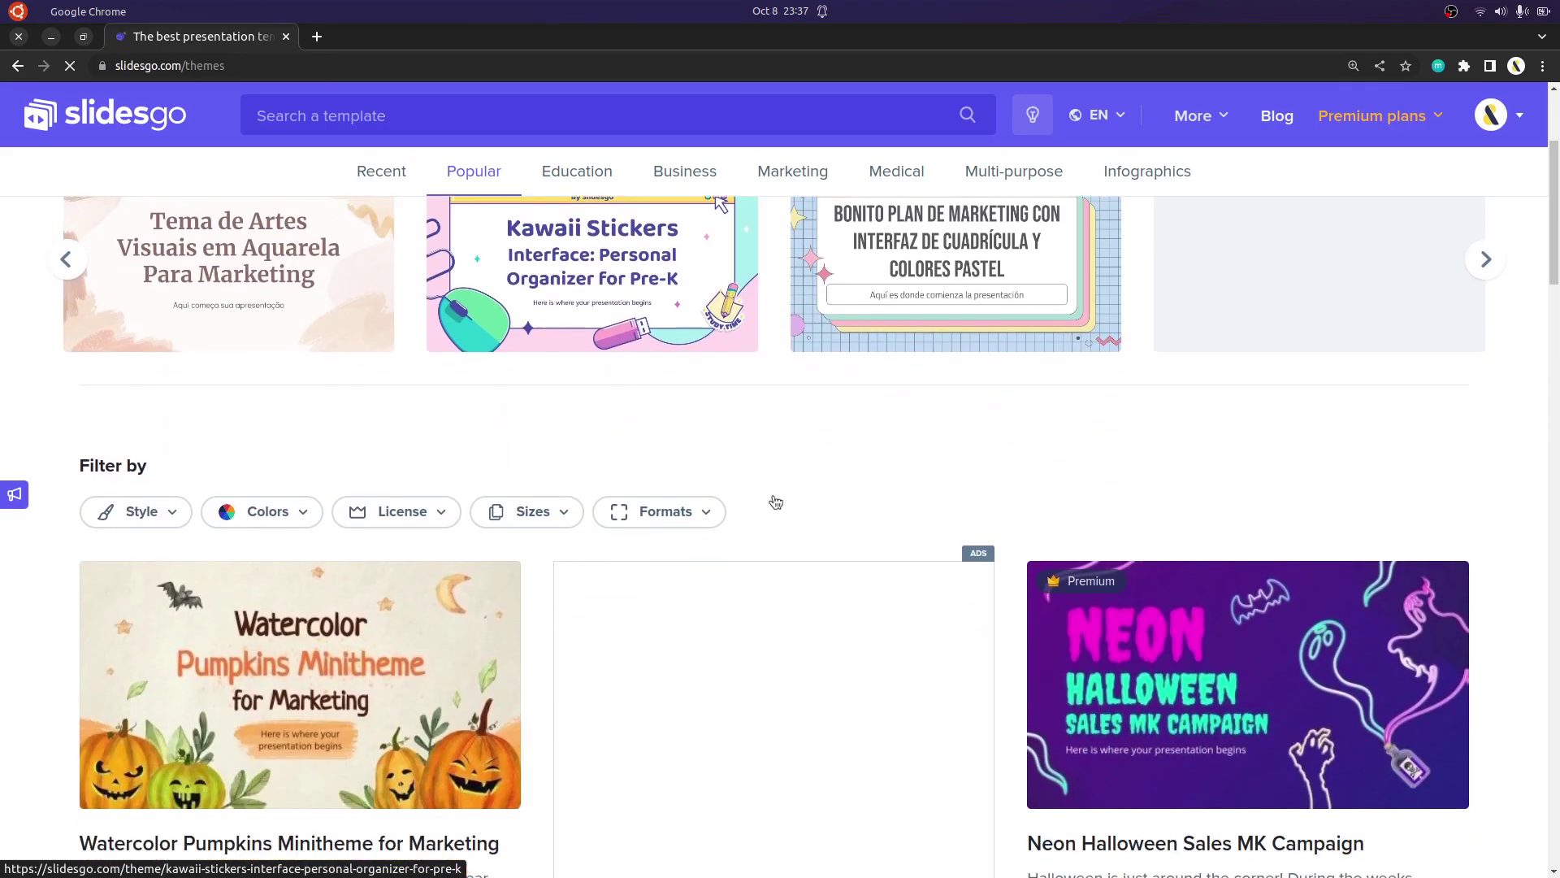
{"action": "scroll", "coordinate": [774, 498], "scroll_direction": "down", "scroll_amount": 5}
{"action": "scroll", "coordinate": [773, 495], "scroll_direction": "down", "scroll_amount": 10}
{"action": "scroll", "coordinate": [772, 492], "scroll_direction": "up", "scroll_amount": 10}
{"action": "scroll", "coordinate": [770, 488], "scroll_direction": "up", "scroll_amount": 10}
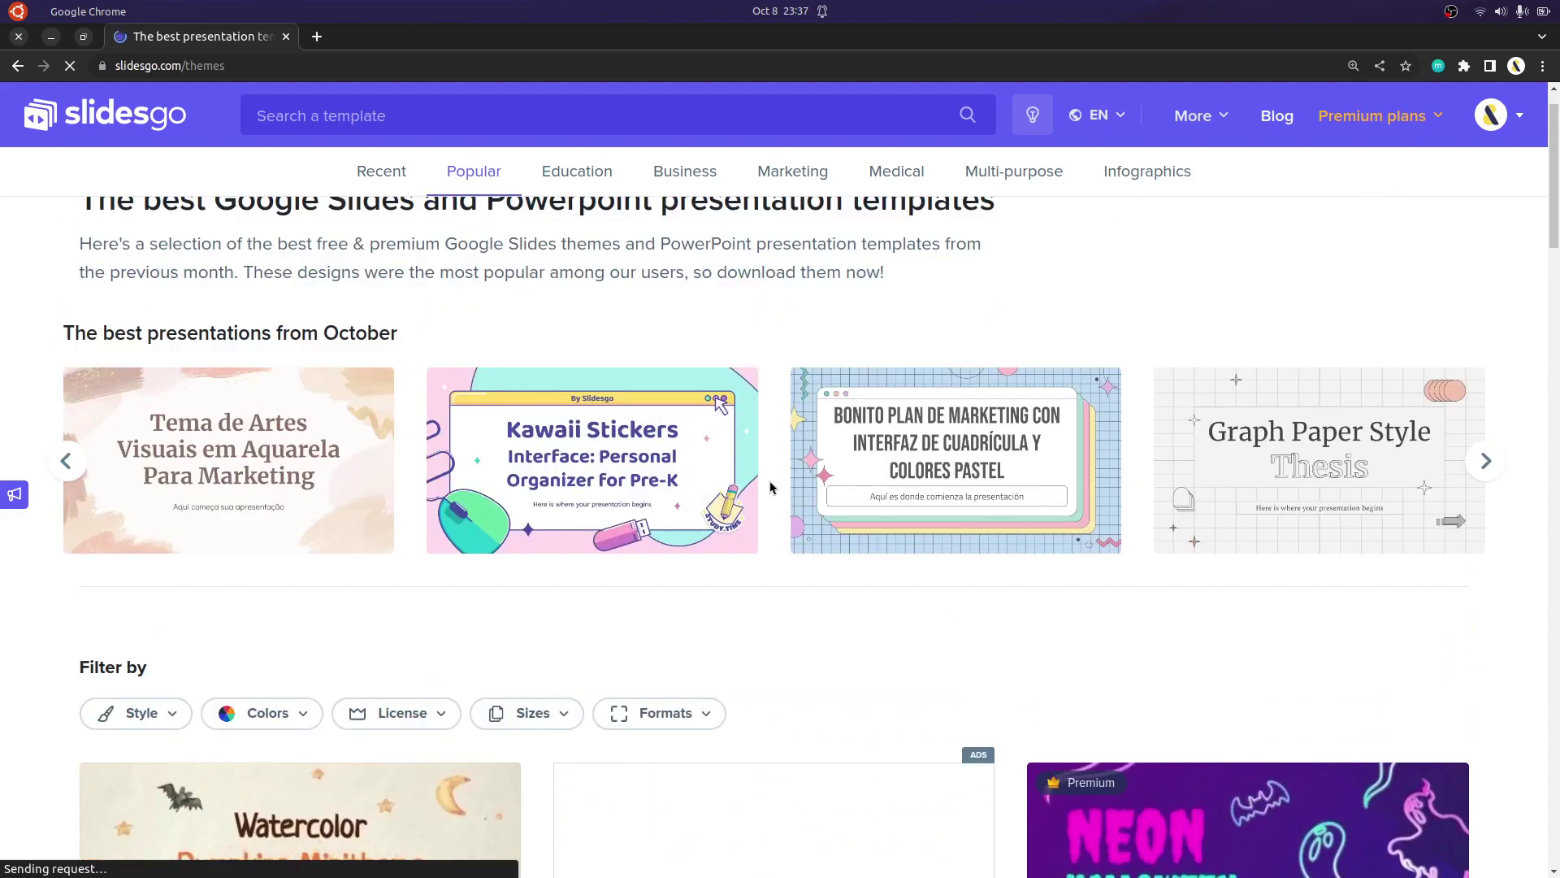
{"action": "scroll", "coordinate": [770, 487], "scroll_direction": "up", "scroll_amount": 1}
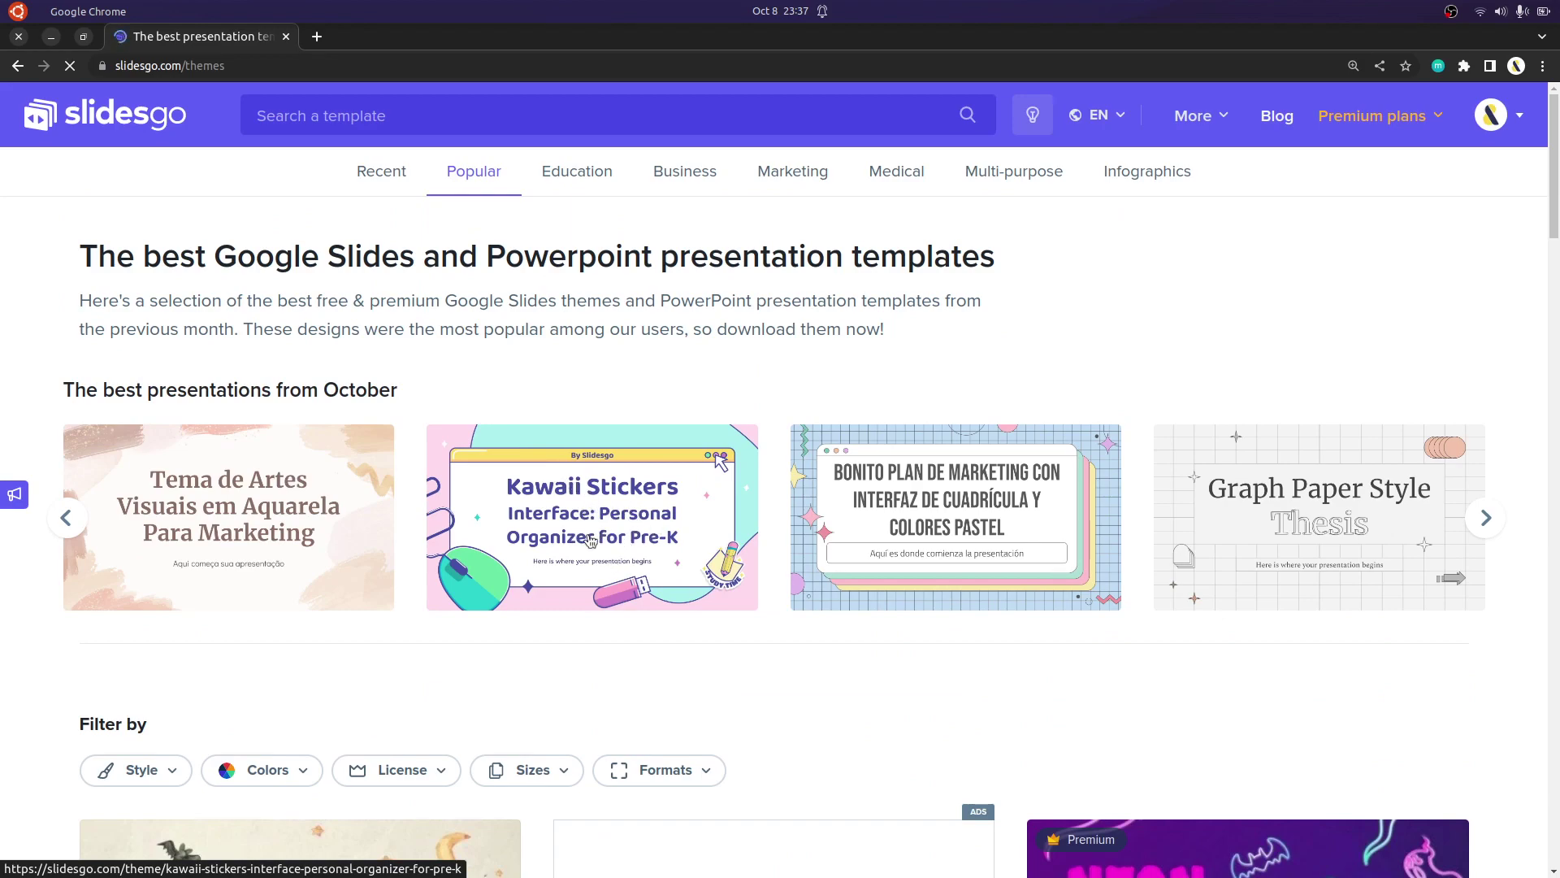
Open the Kawaii Stickers template page and start its PowerPoint download
{"action": "left_click", "coordinate": [591, 542]}
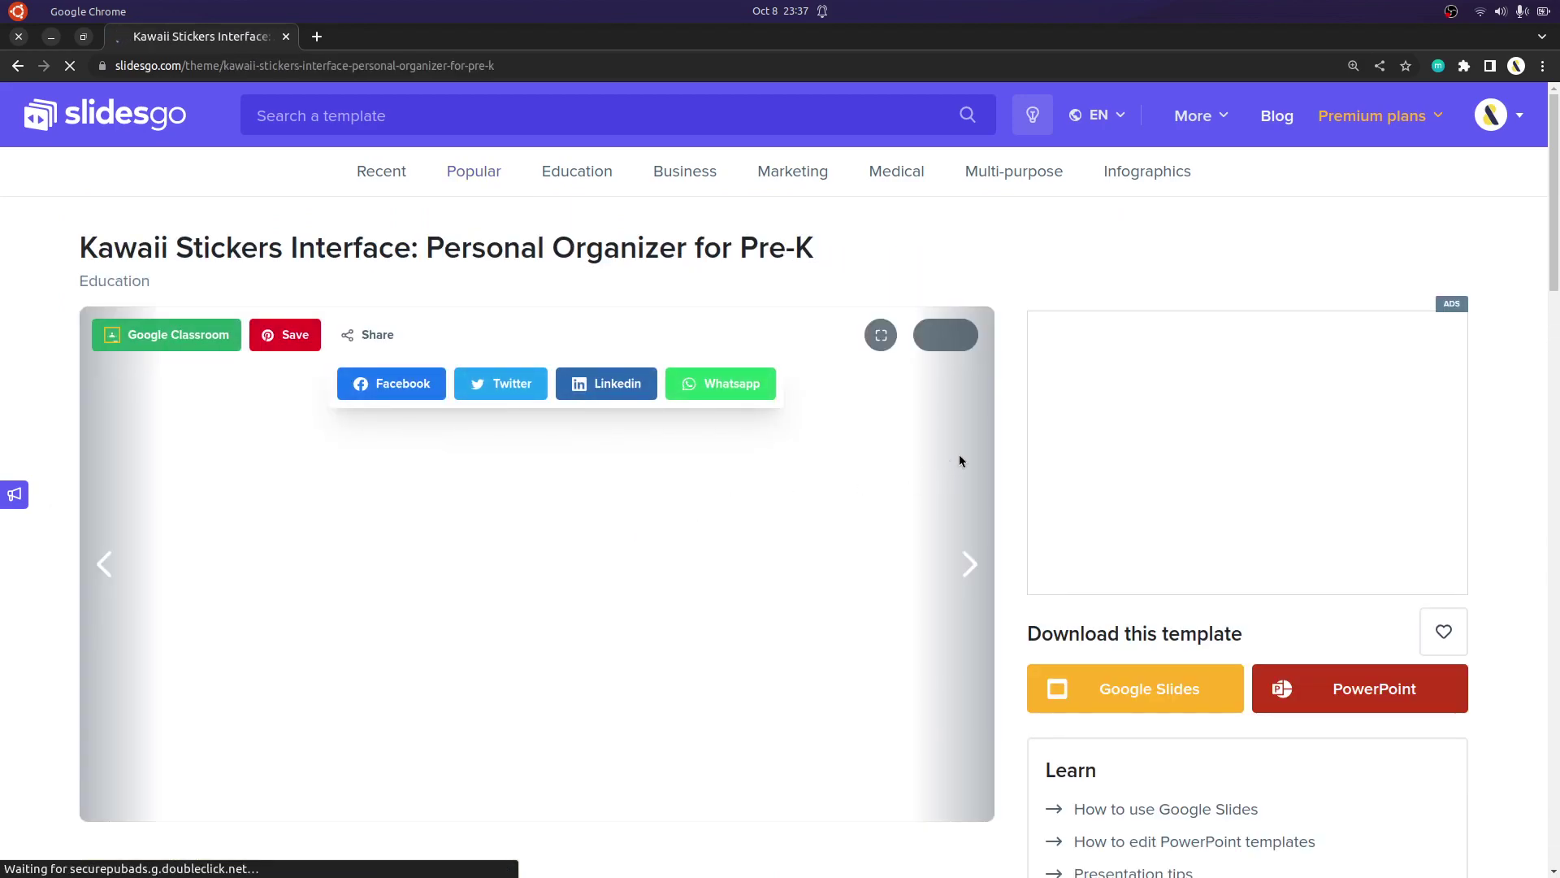
{"action": "scroll", "coordinate": [1010, 433], "scroll_direction": "down", "scroll_amount": 3}
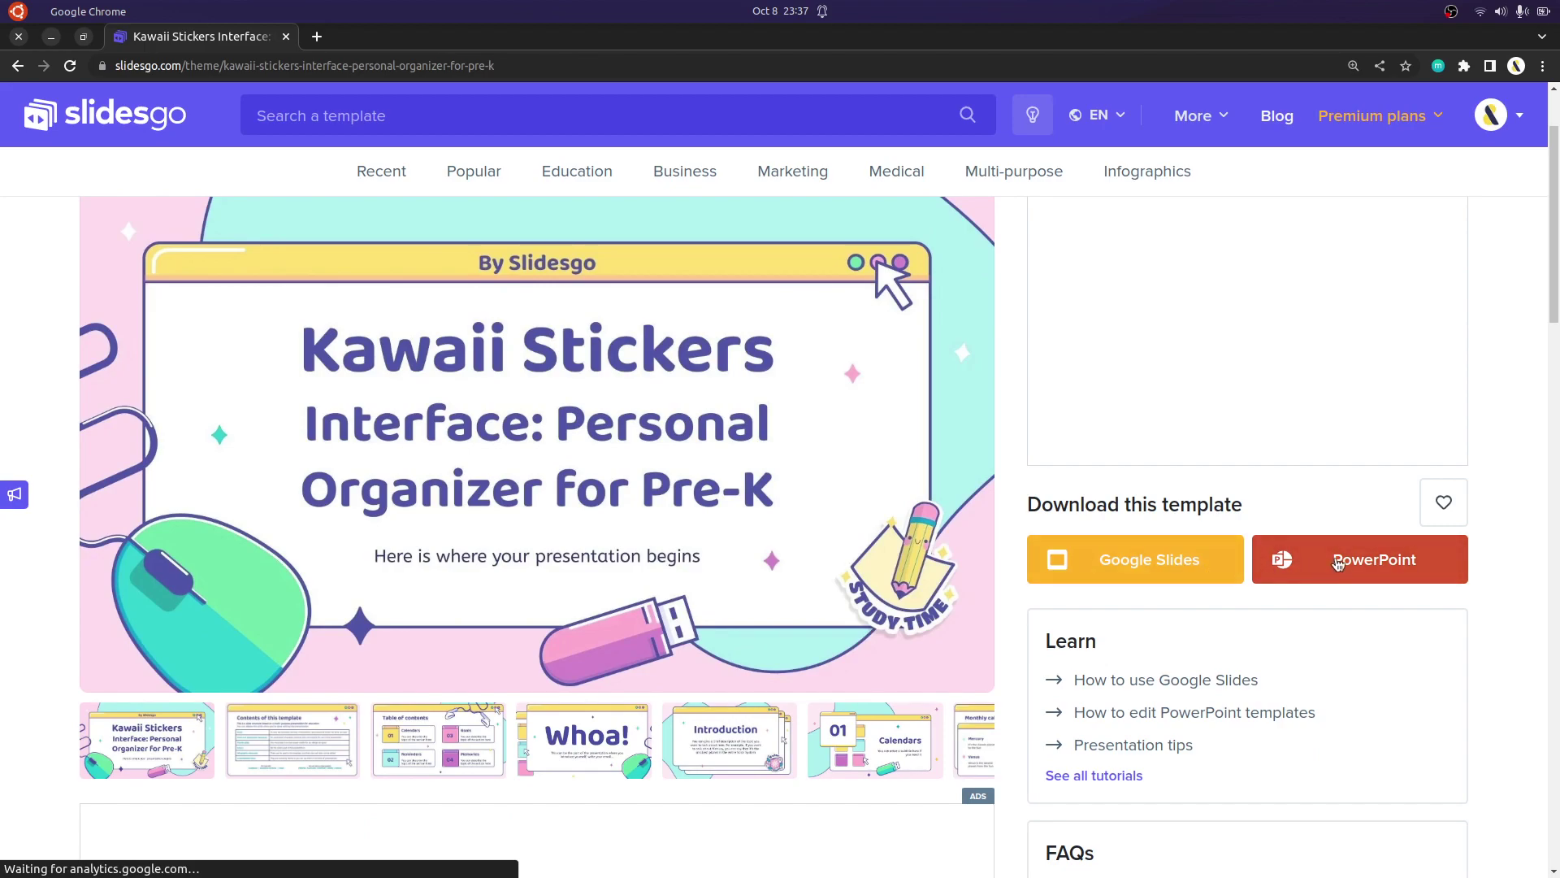
{"action": "left_click", "coordinate": [1362, 569]}
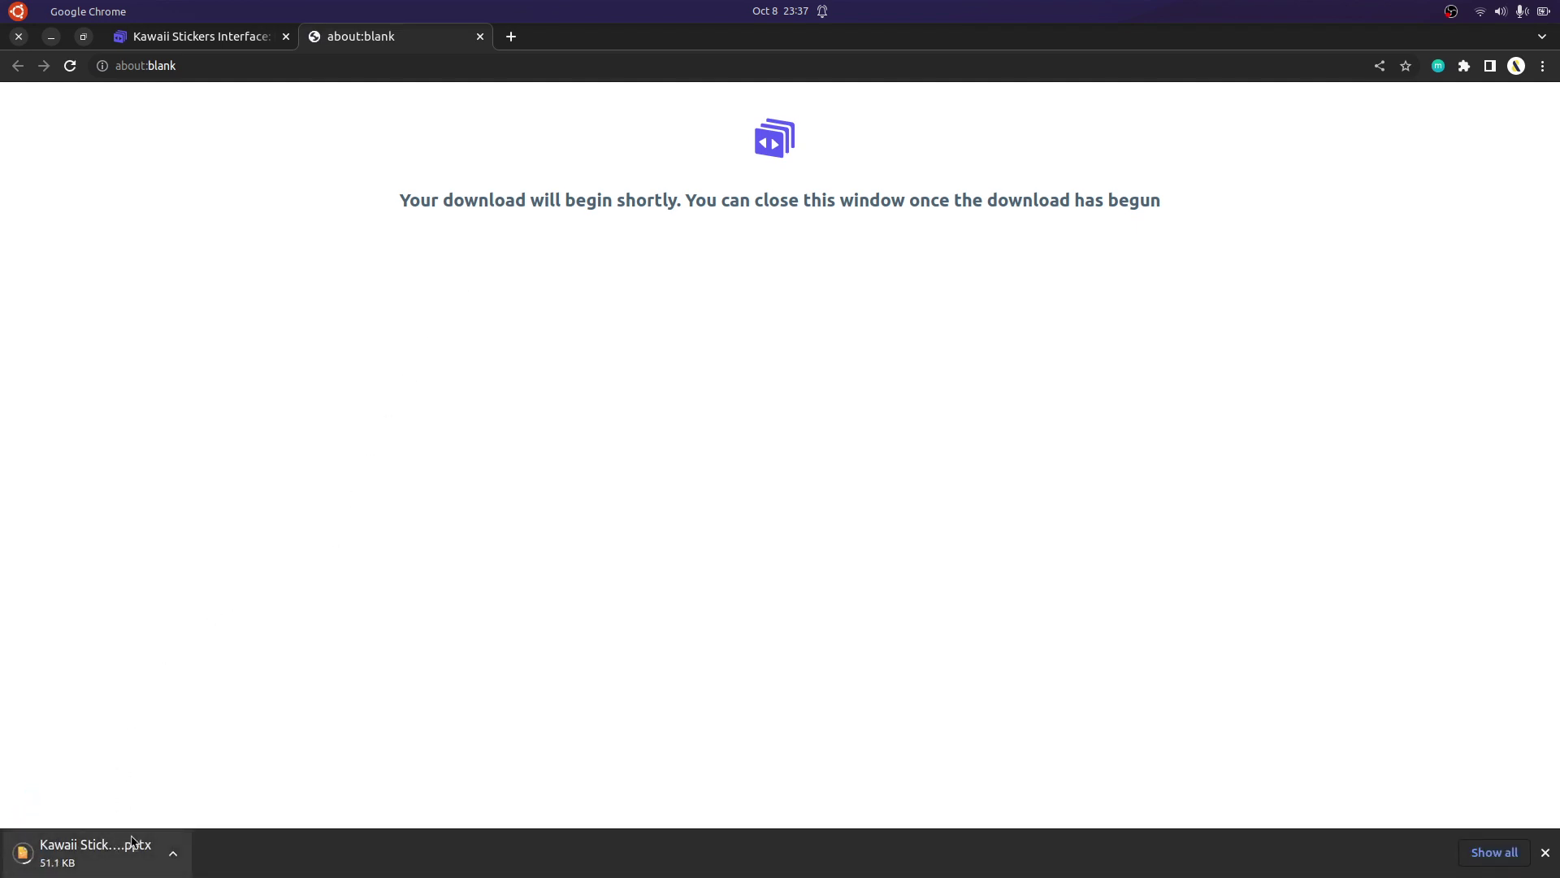
Cancel the pptx download, dismiss the download shelf, and close the blank tab
{"action": "left_click", "coordinate": [173, 852]}
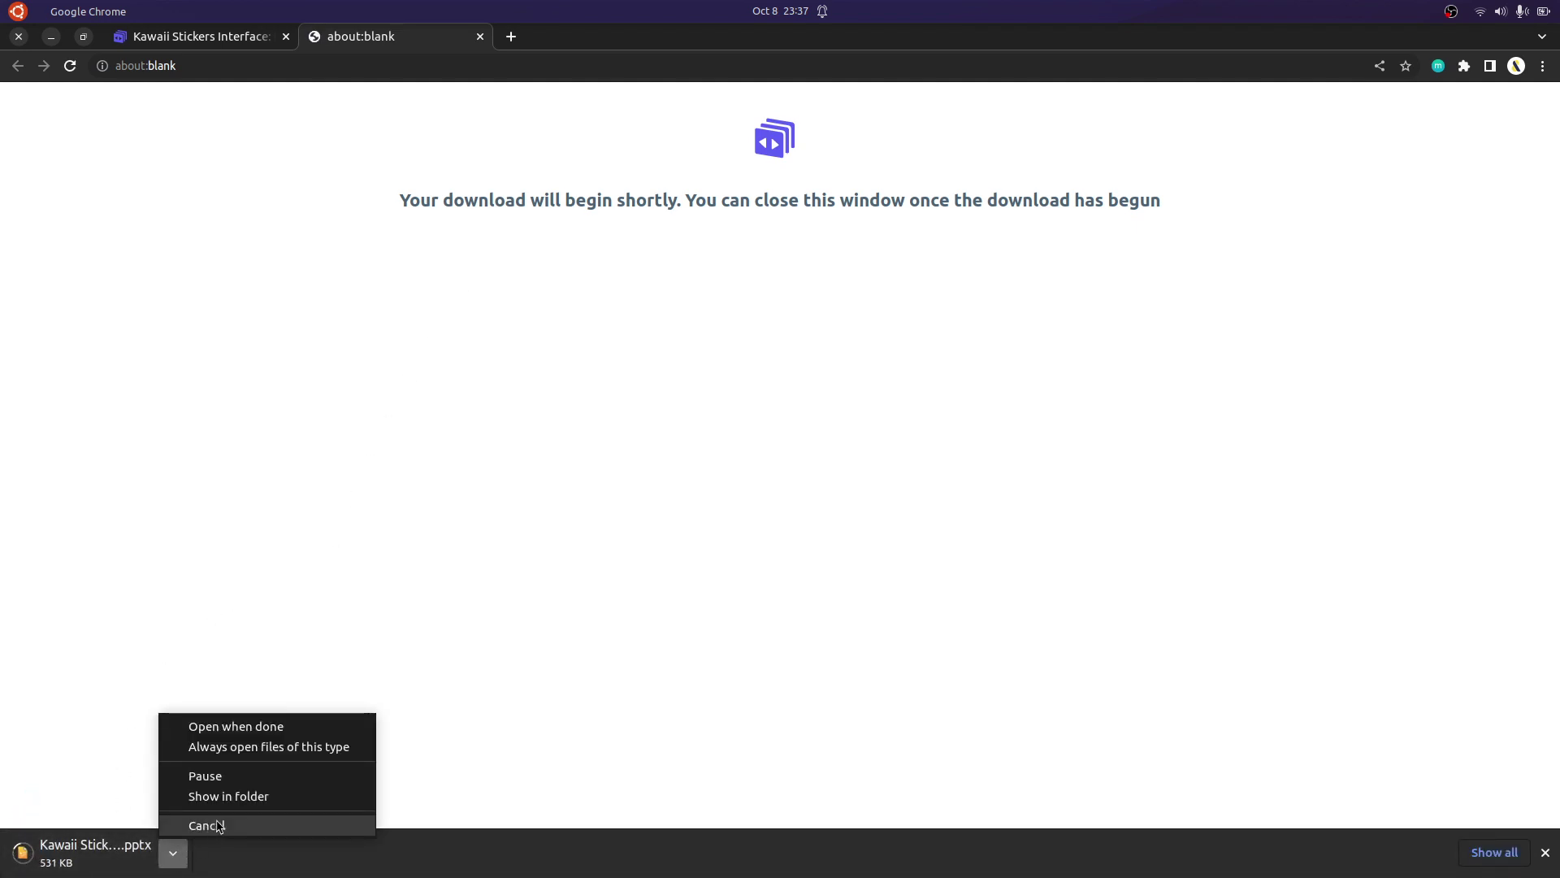
{"action": "left_click", "coordinate": [269, 825]}
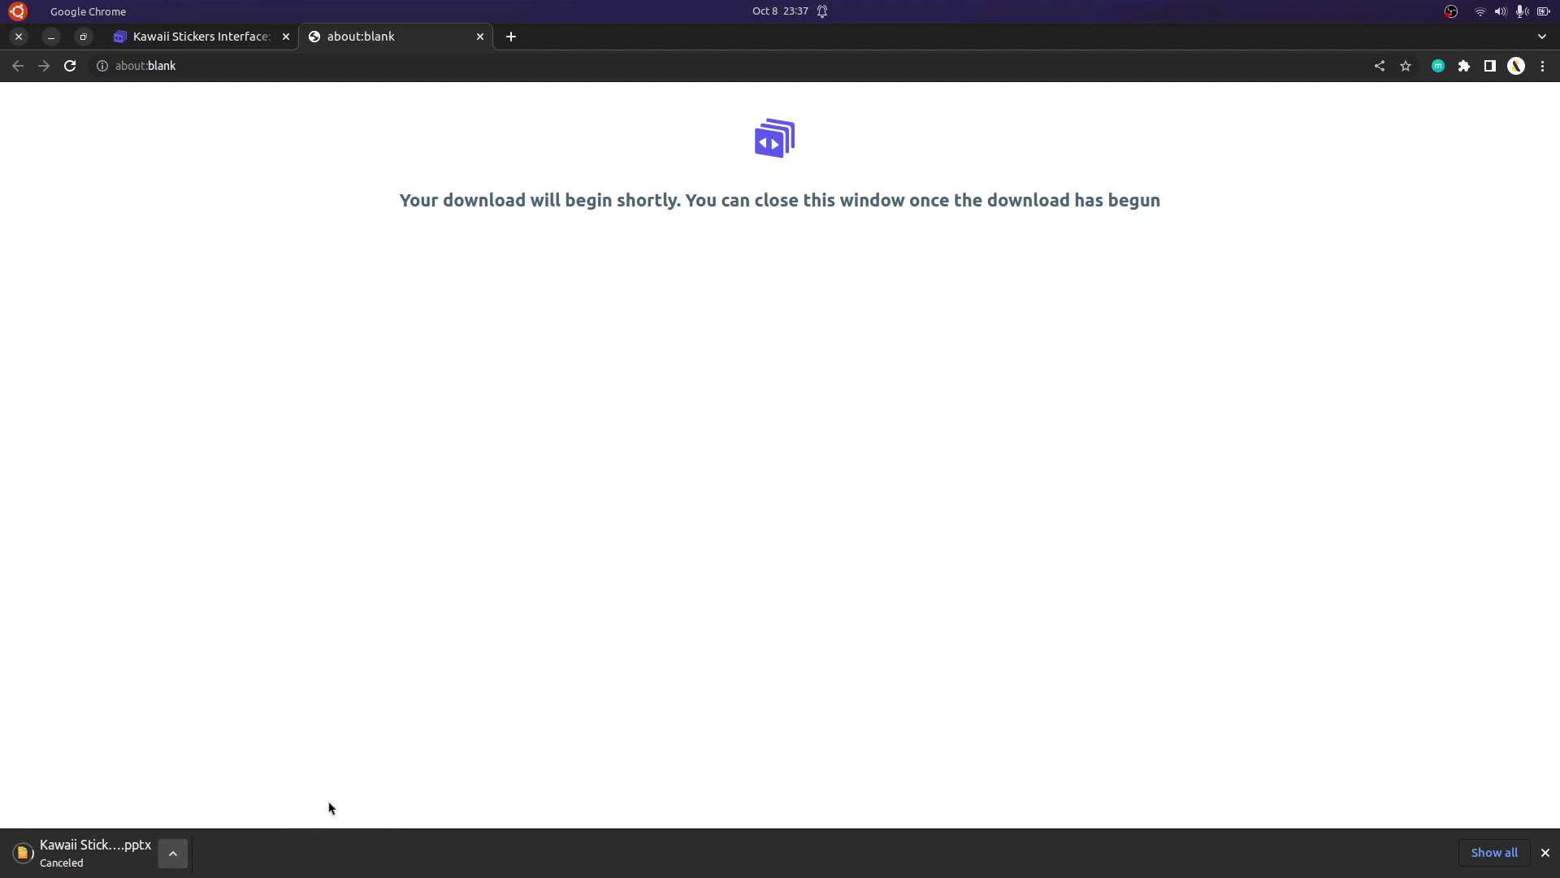
{"action": "left_click", "coordinate": [1545, 852]}
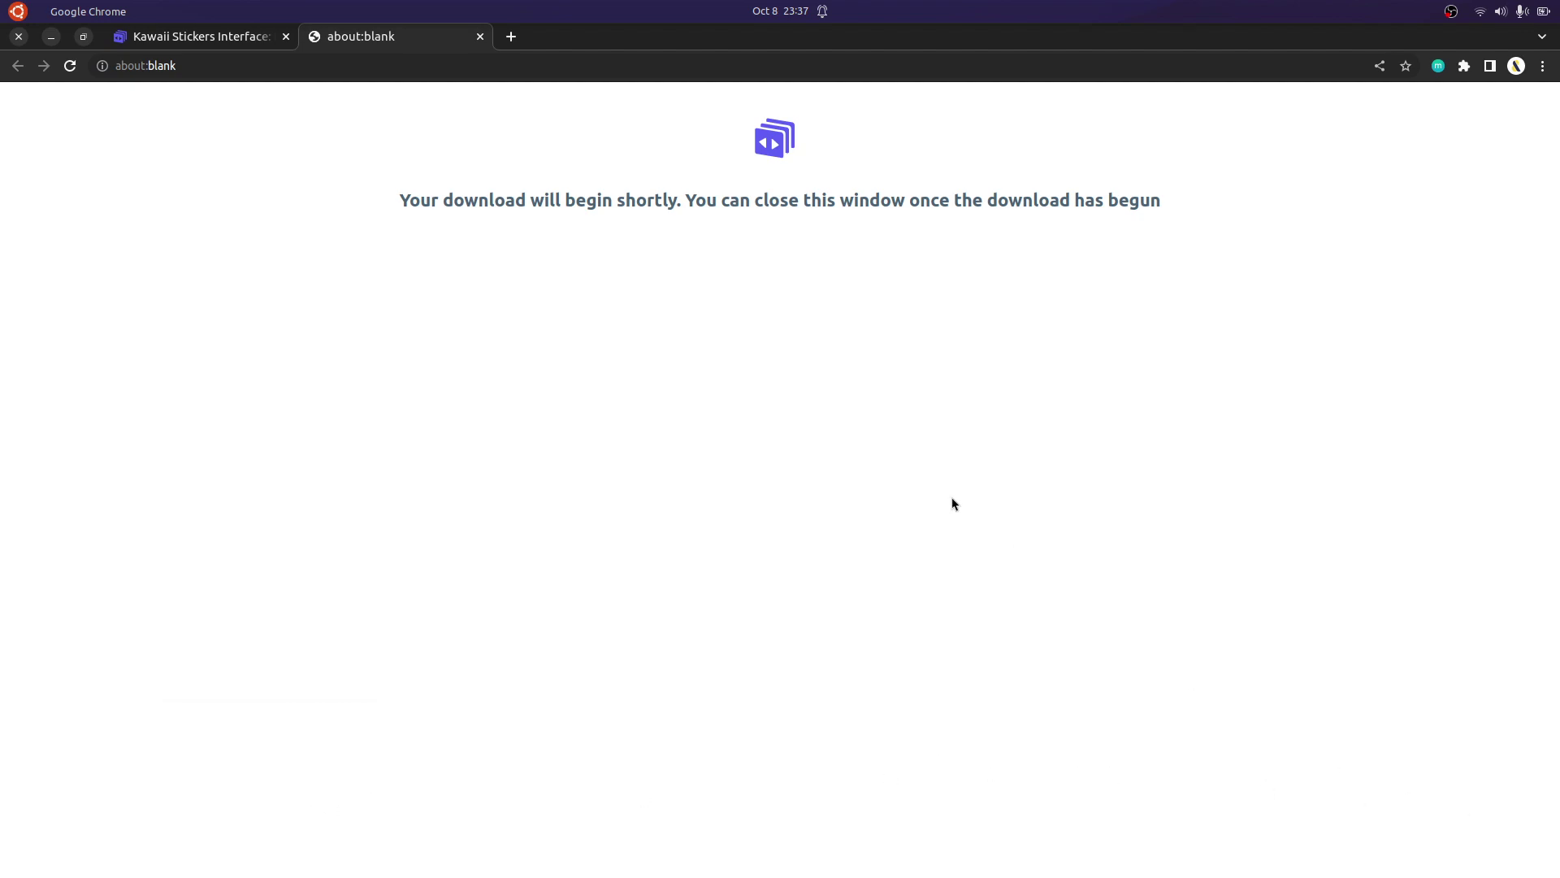
{"action": "left_click", "coordinate": [480, 36]}
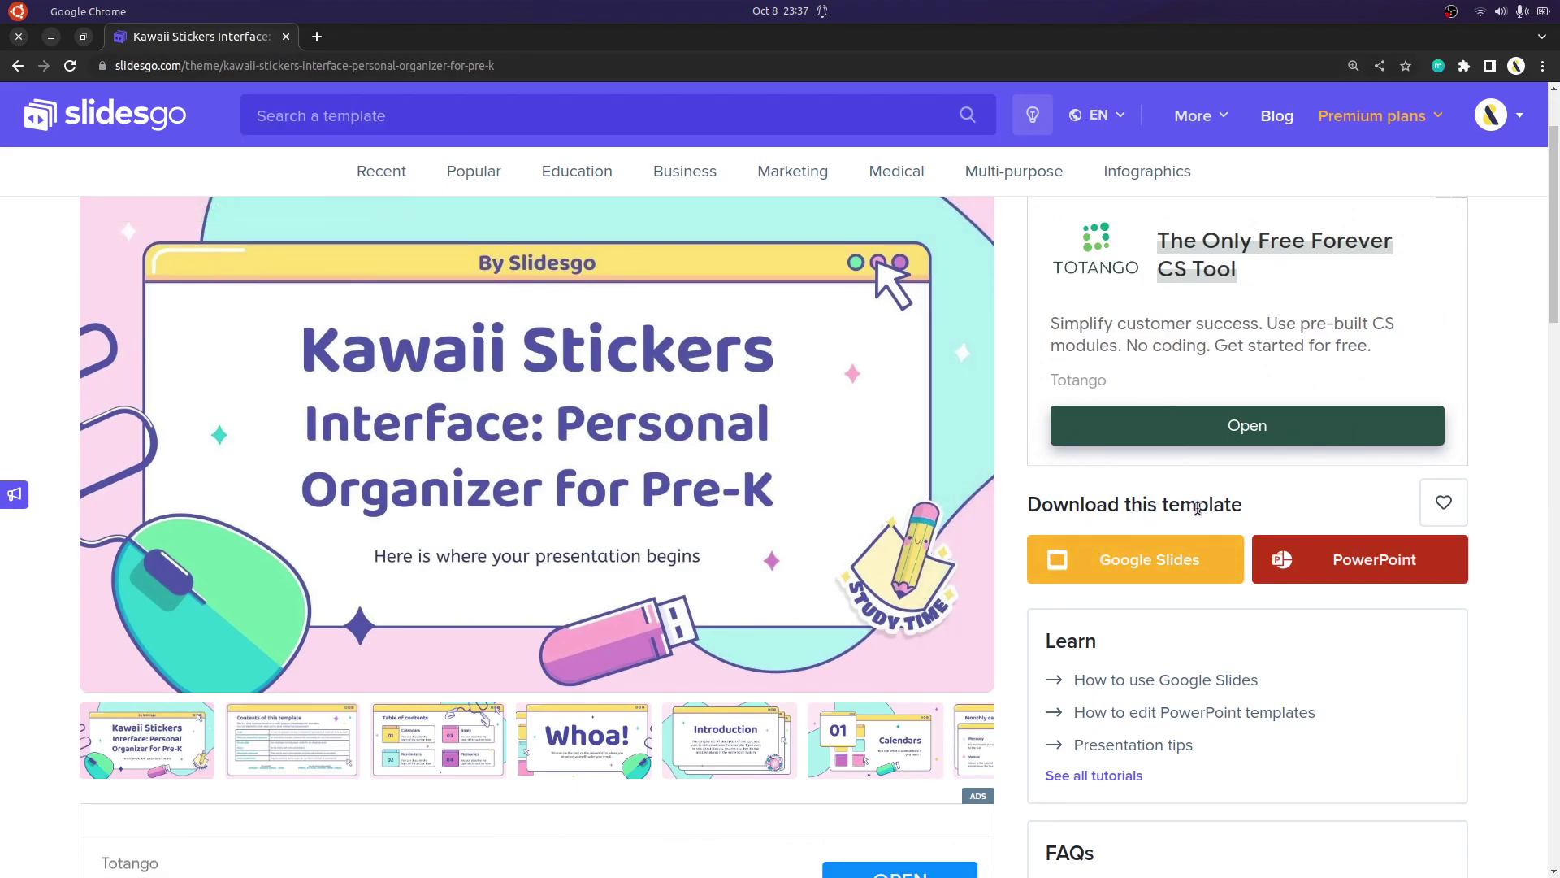
Get the Kawaii Stickers template for Google Slides, opening its copy-document page in a new tab
{"action": "left_click", "coordinate": [1141, 568]}
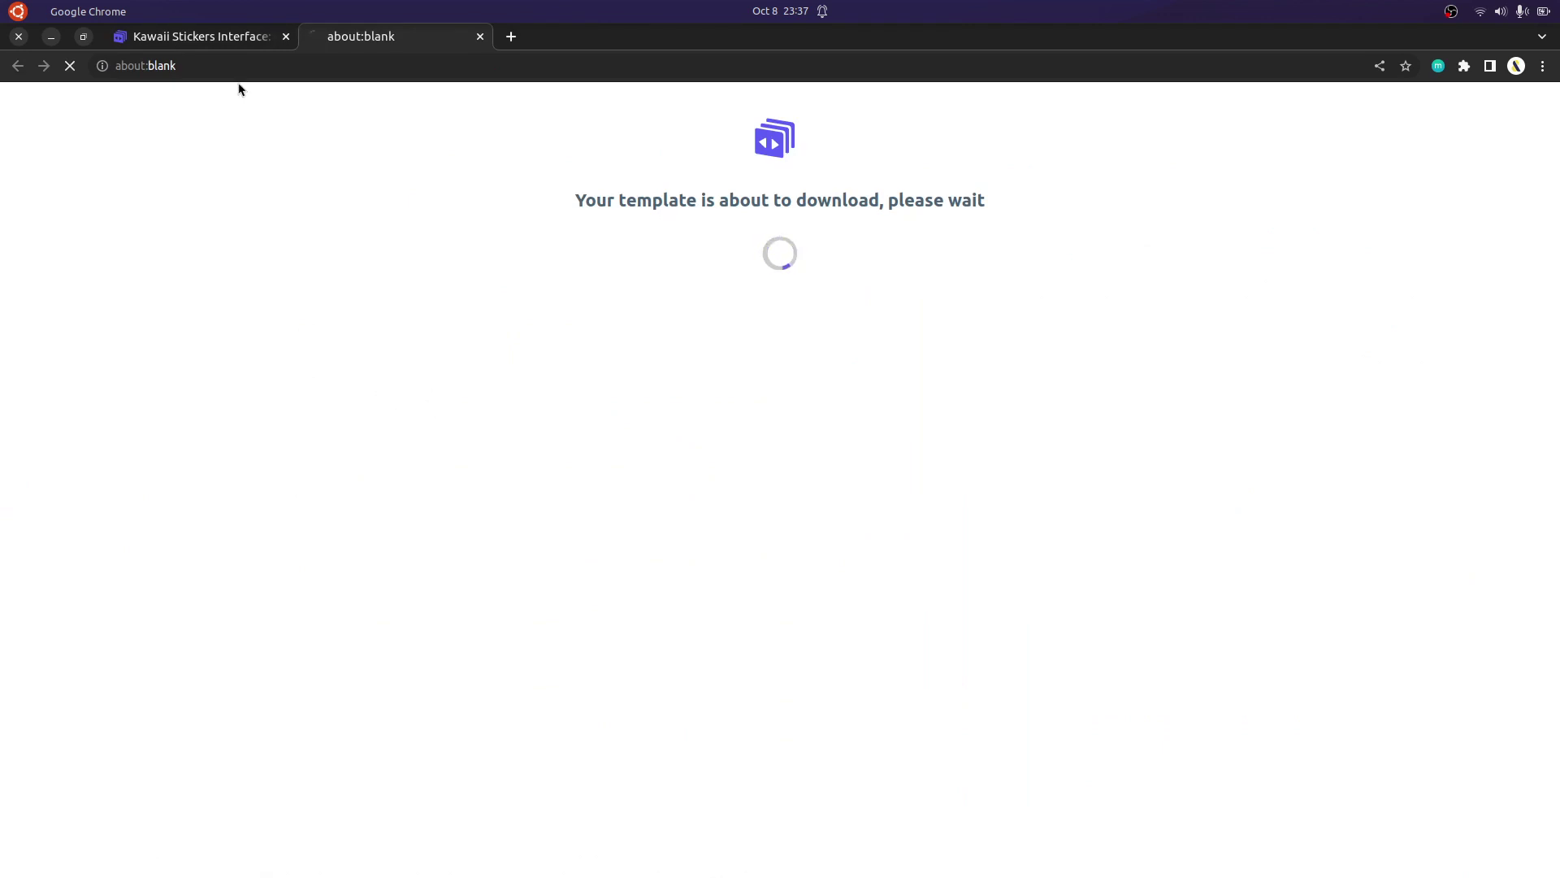
{"action": "left_click", "coordinate": [247, 43]}
{"action": "scroll", "coordinate": [575, 380], "scroll_direction": "down", "scroll_amount": 2}
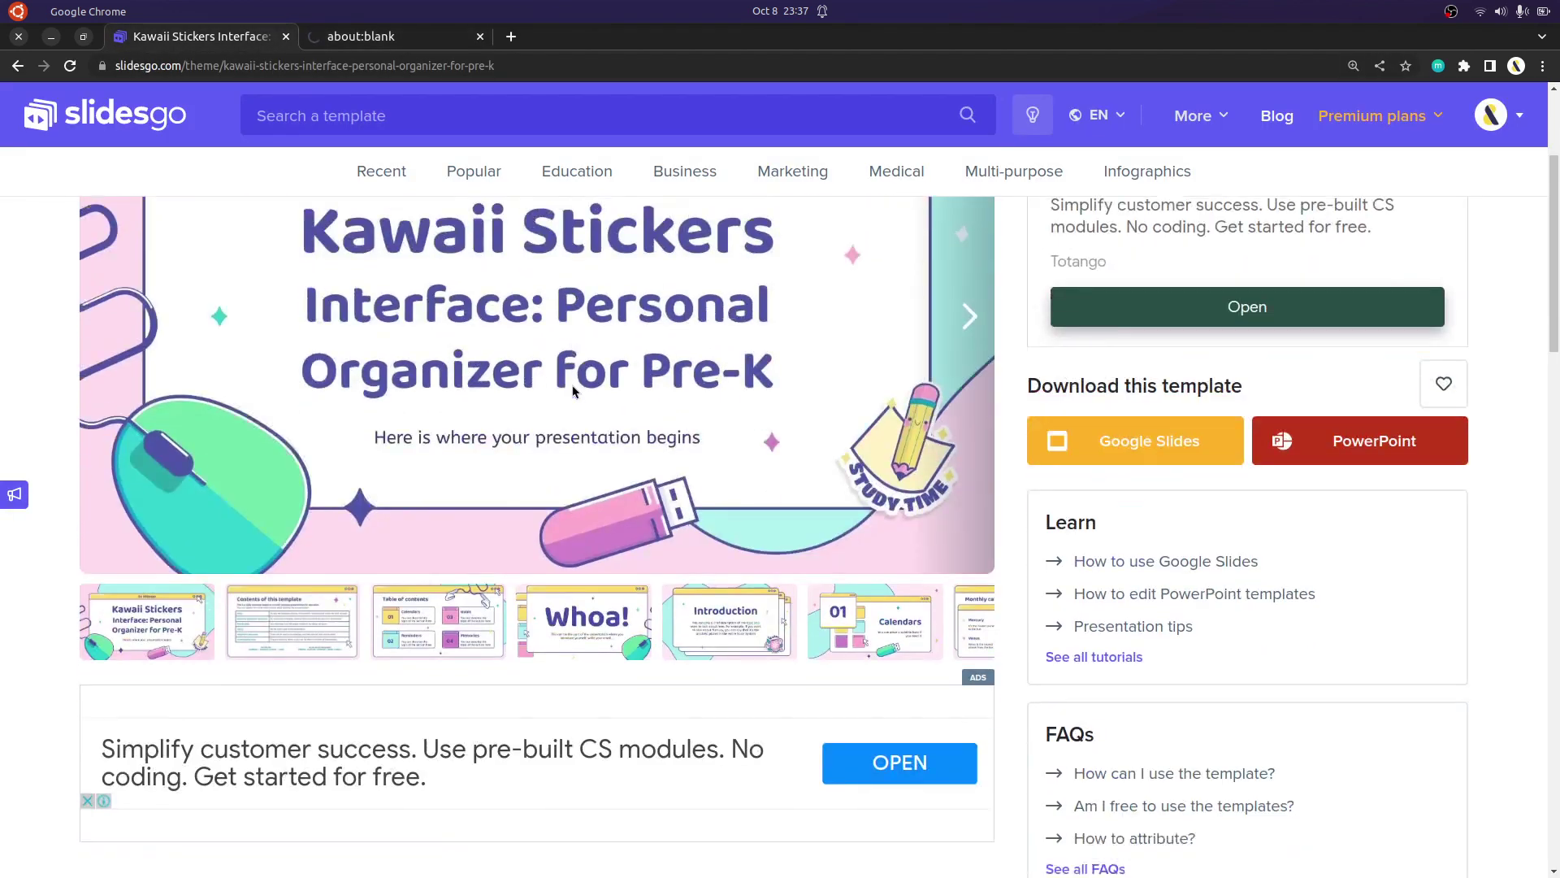
{"action": "scroll", "coordinate": [575, 380], "scroll_direction": "down", "scroll_amount": 8}
{"action": "scroll", "coordinate": [576, 380], "scroll_direction": "down", "scroll_amount": 5}
{"action": "scroll", "coordinate": [575, 381], "scroll_direction": "down", "scroll_amount": 2}
{"action": "scroll", "coordinate": [575, 380], "scroll_direction": "down", "scroll_amount": 3}
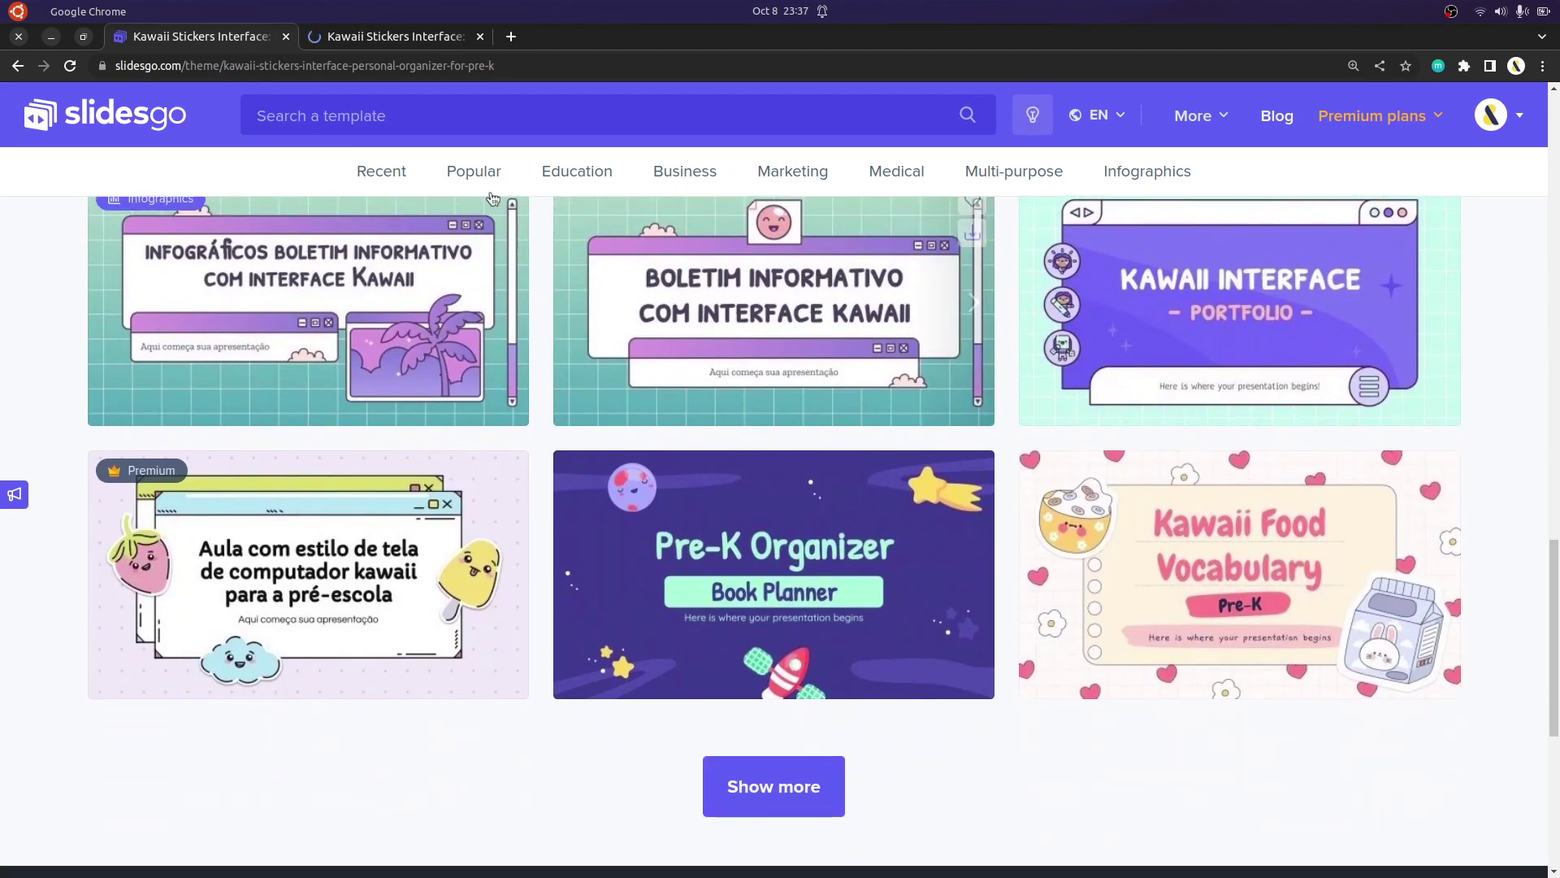
{"action": "left_click", "coordinate": [439, 39]}
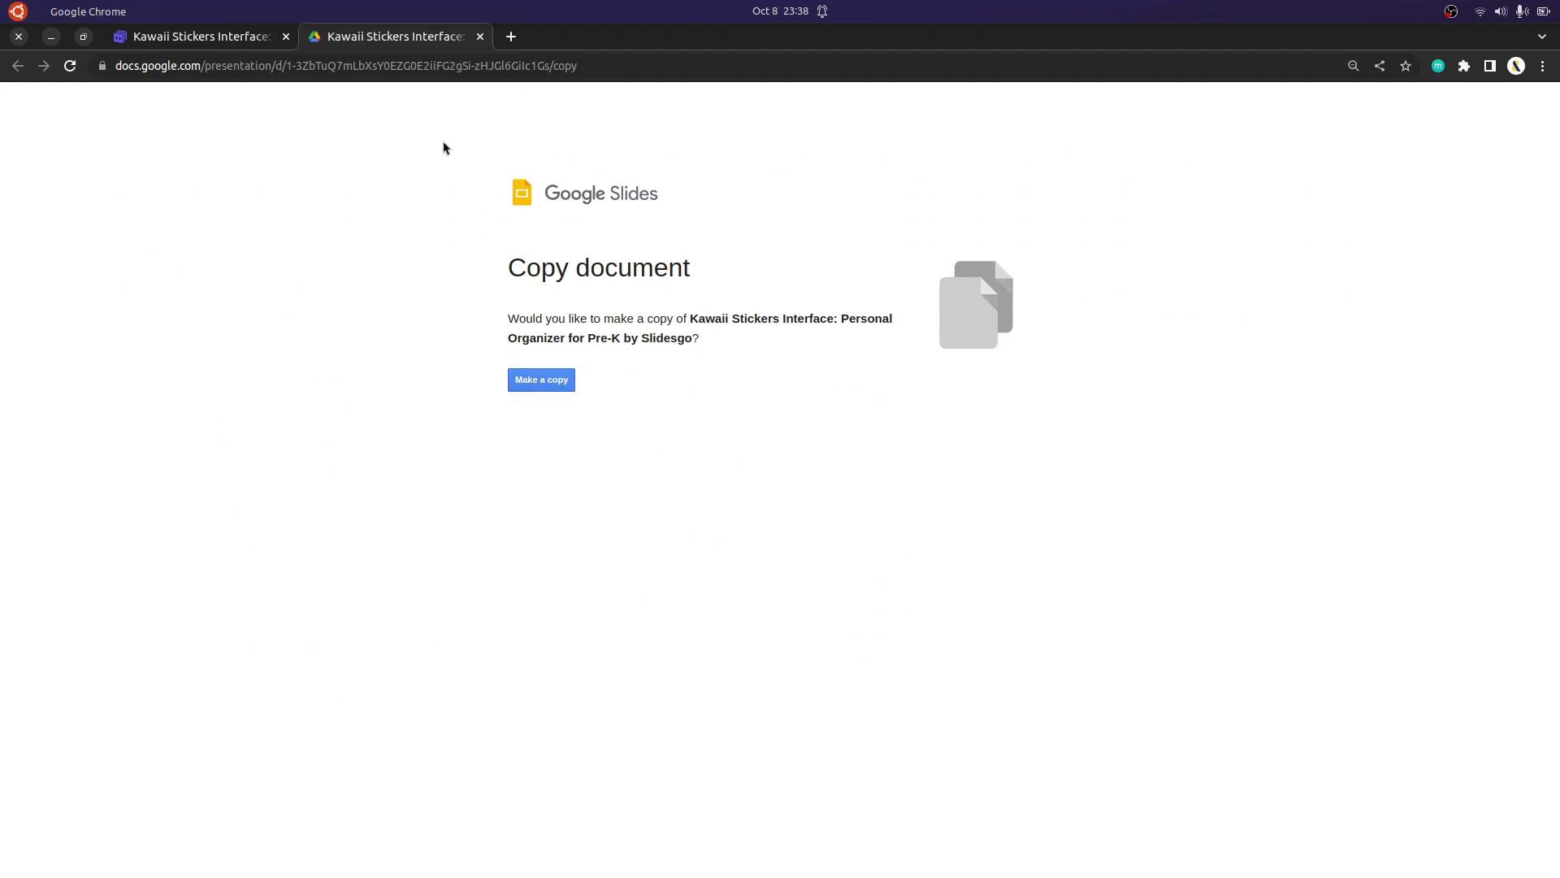
{"action": "left_click", "coordinate": [201, 35]}
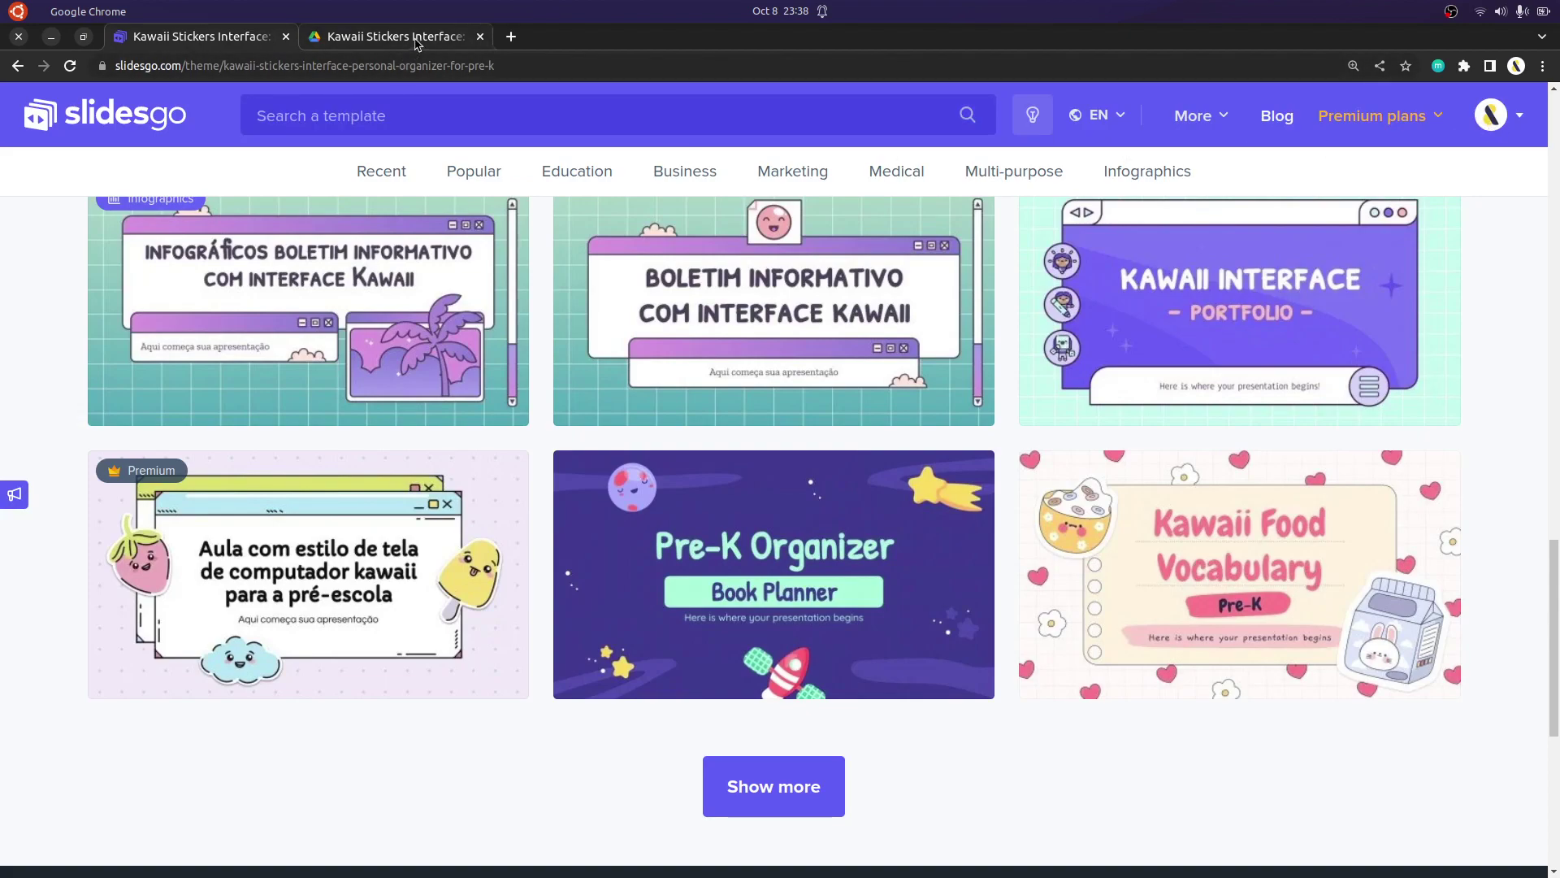
{"action": "left_click", "coordinate": [416, 41]}
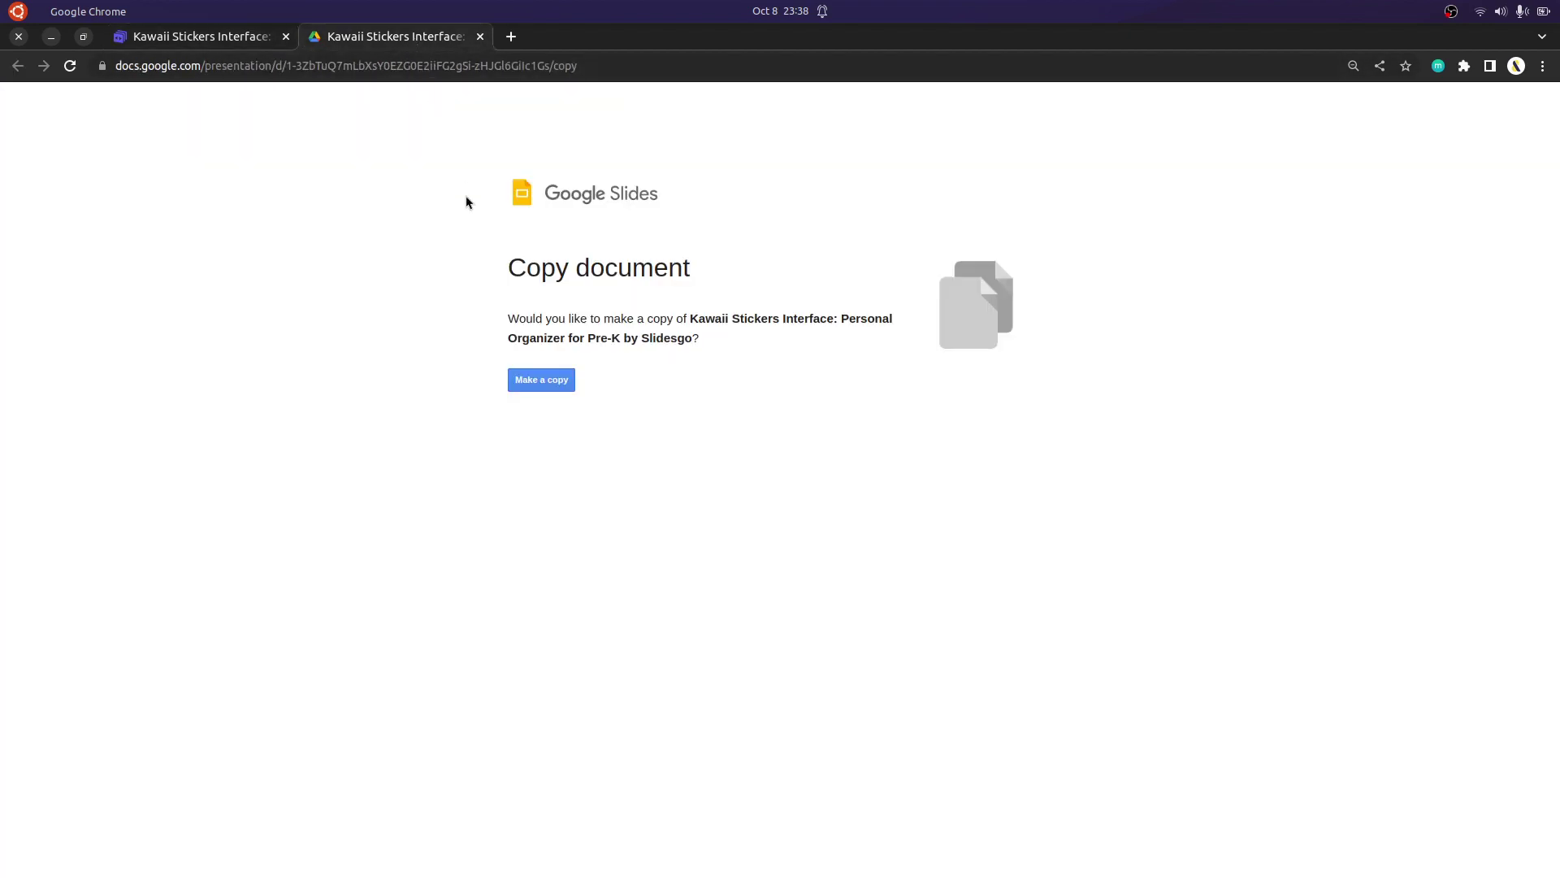
Make a copy of the Kawaii Stickers template, then close the copied presentation's tab
{"action": "left_click", "coordinate": [557, 383]}
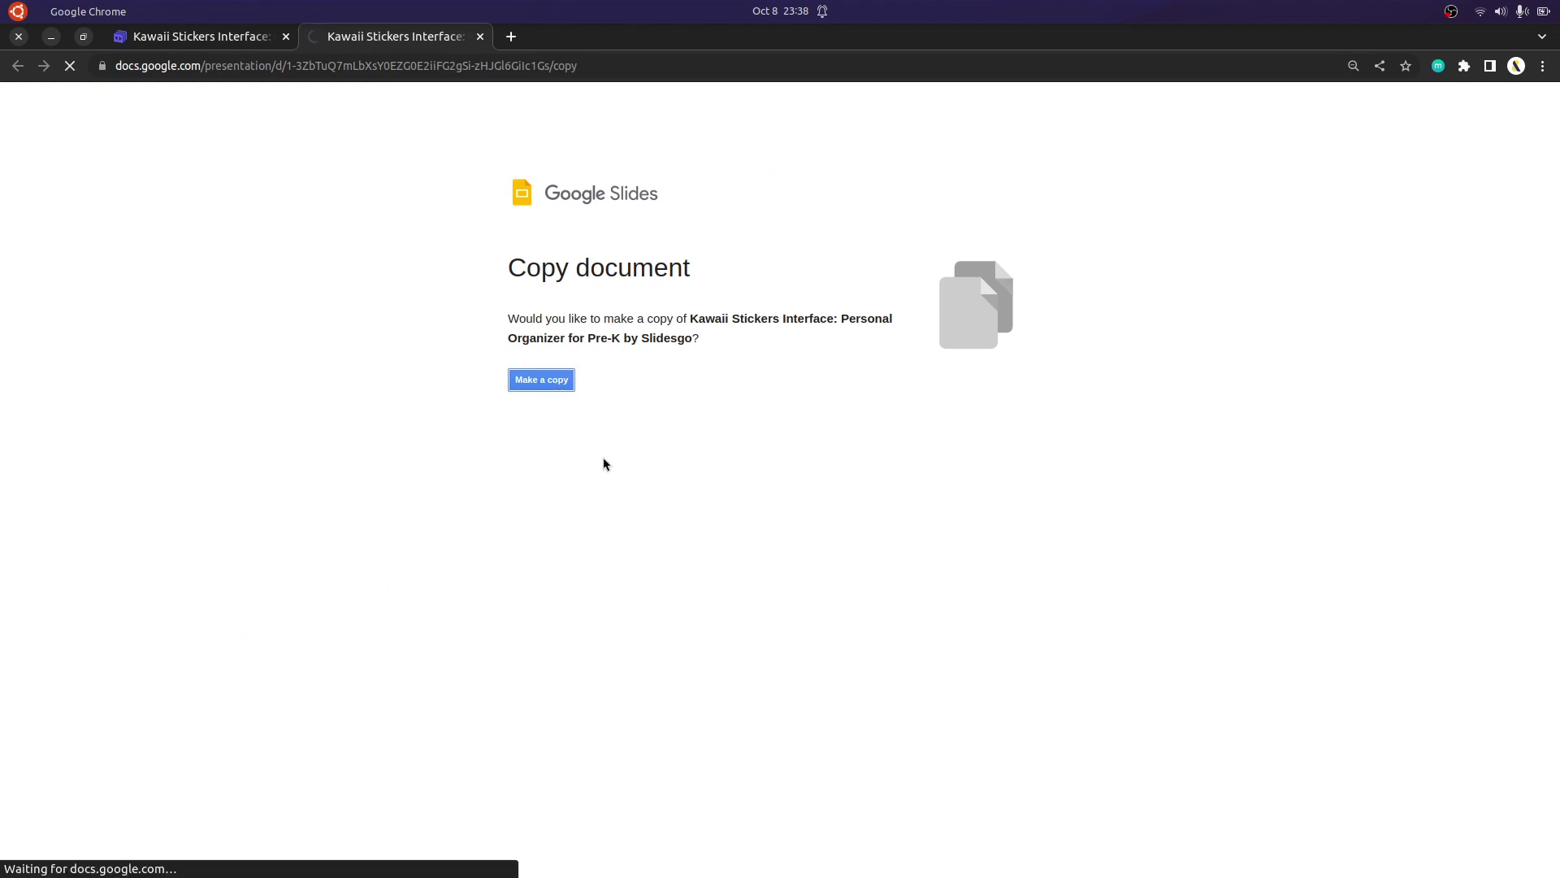
{"action": "left_click", "coordinate": [558, 385]}
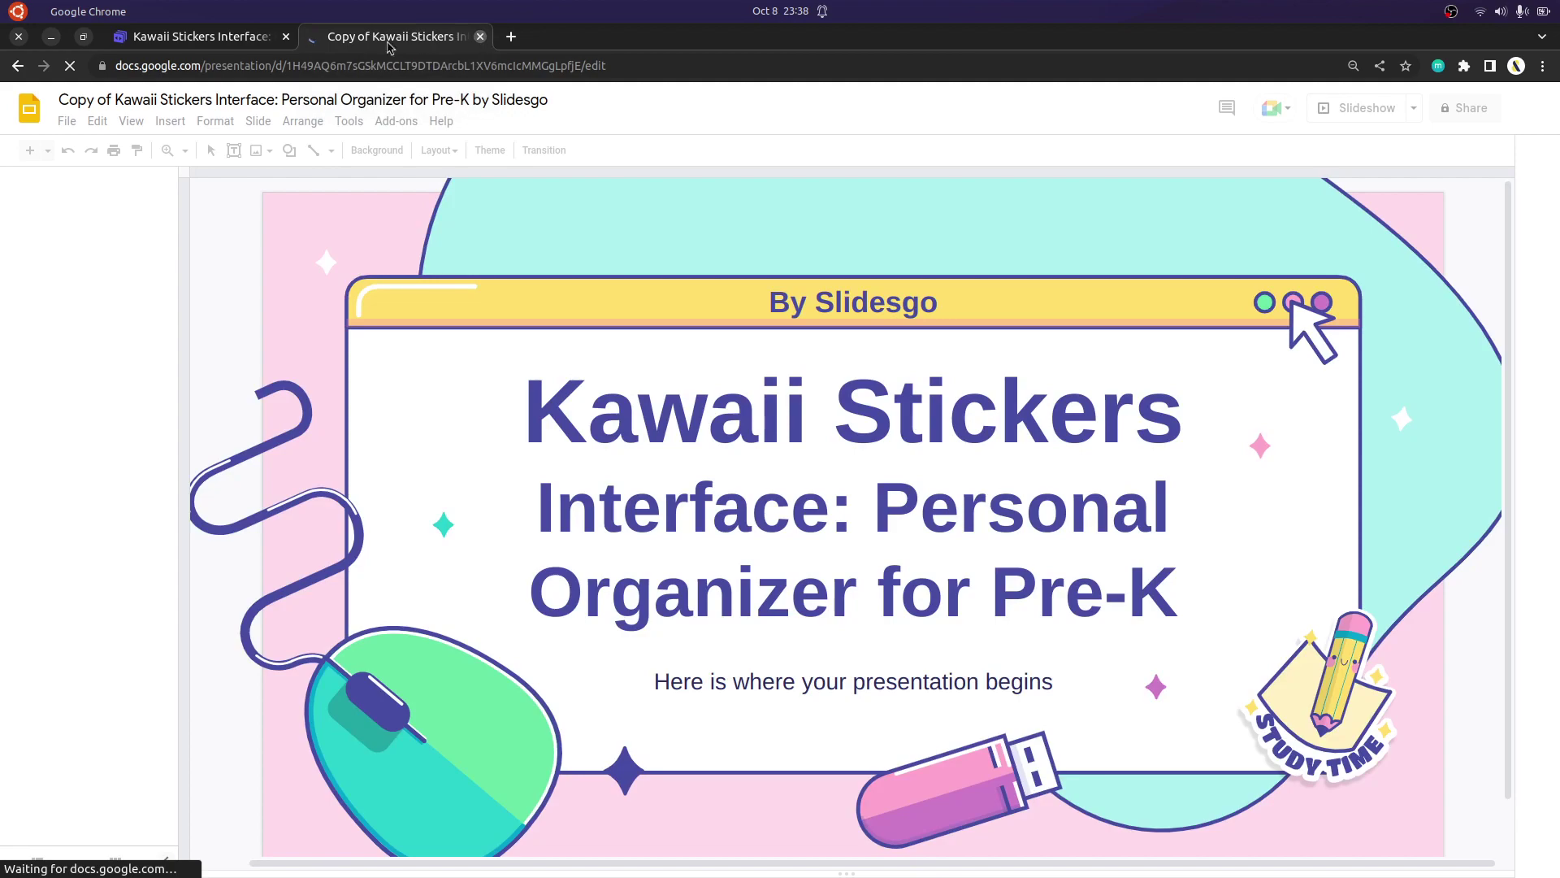
{"action": "left_click", "coordinate": [479, 37]}
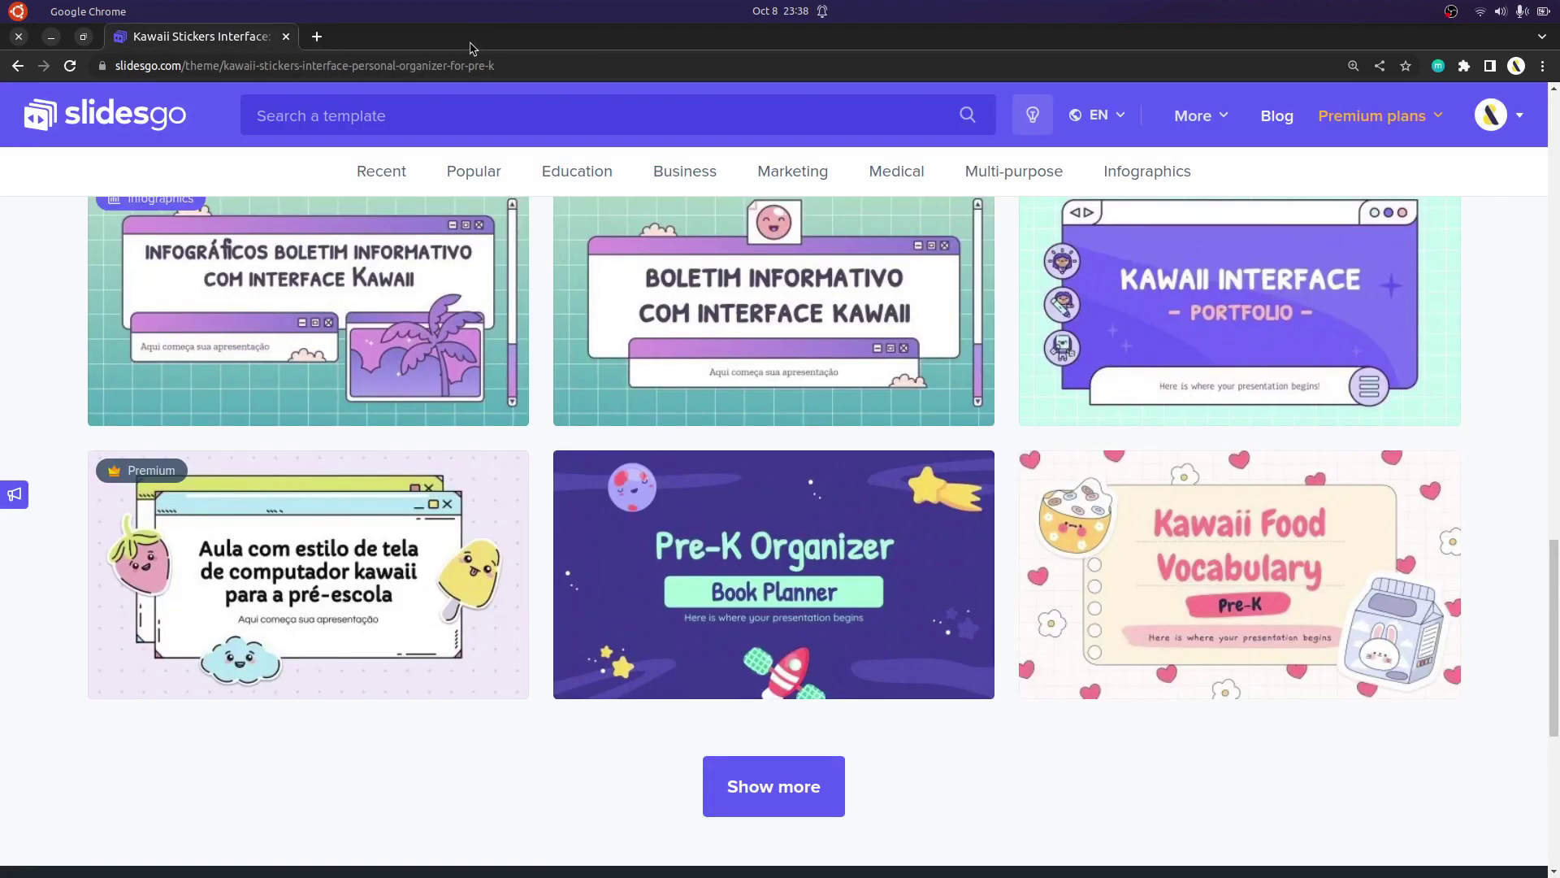
Go to Google Drive and select the Kawaii Stickers copy in Files
{"action": "left_click", "coordinate": [308, 68]}
{"action": "type", "text": "drive"}
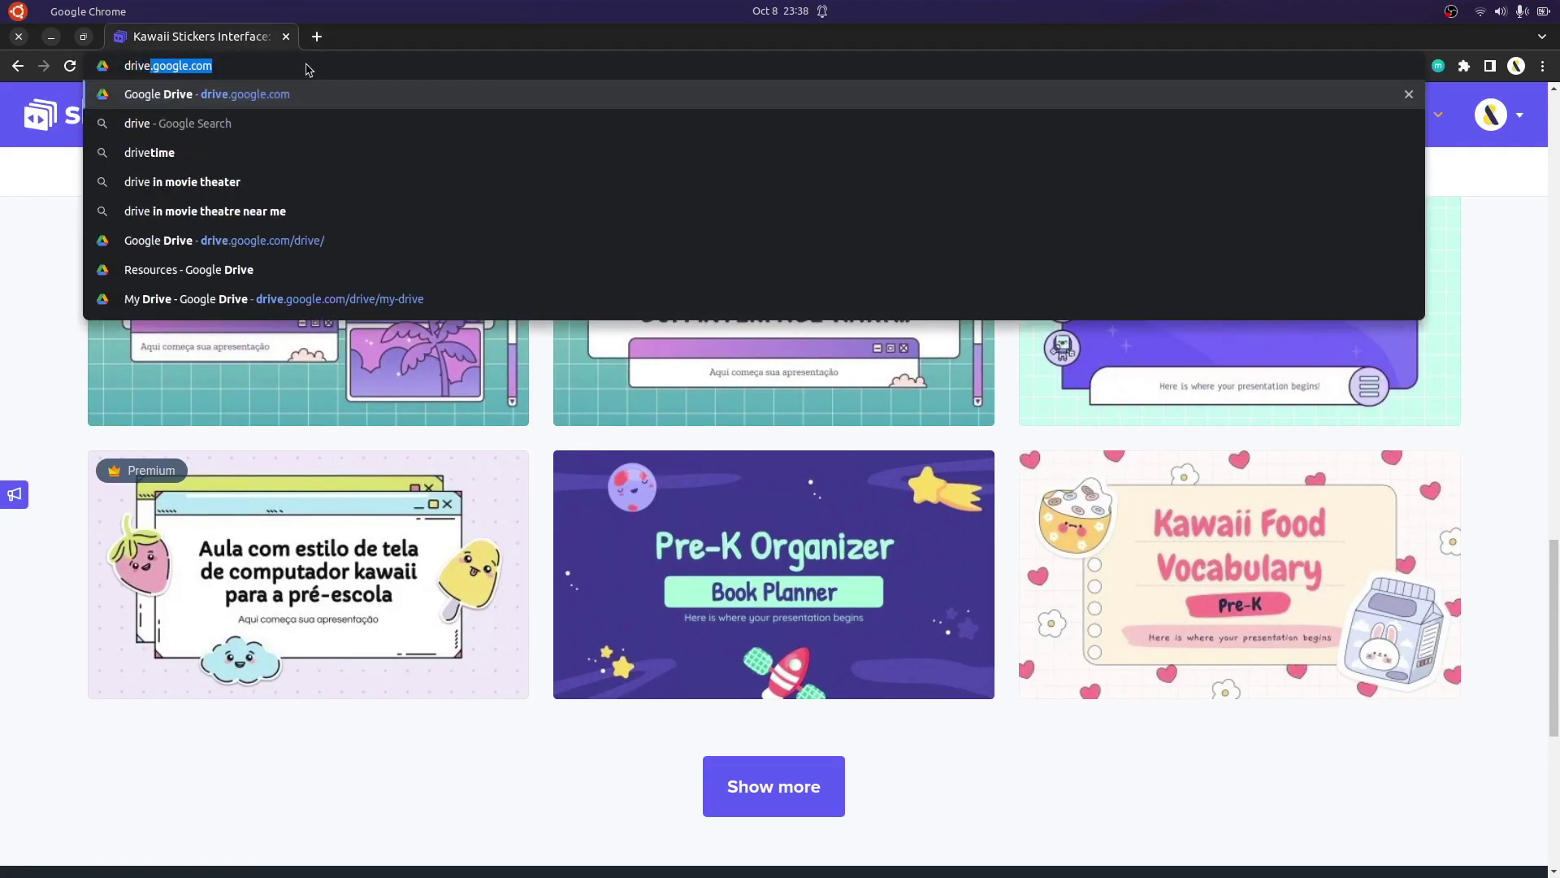
{"action": "key", "text": "Return"}
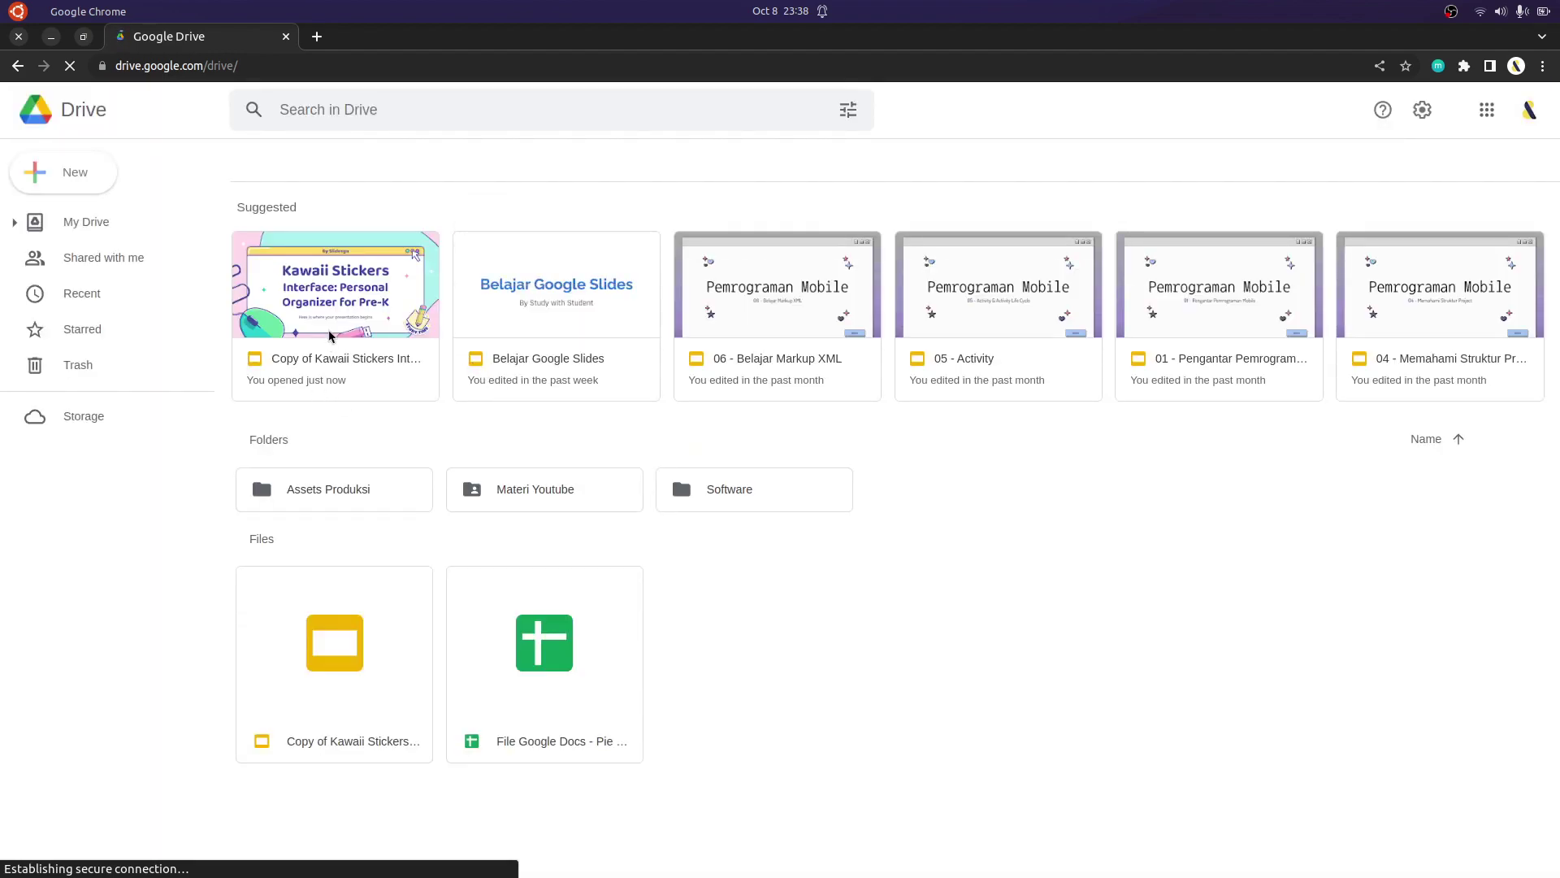
{"action": "left_click", "coordinate": [337, 323]}
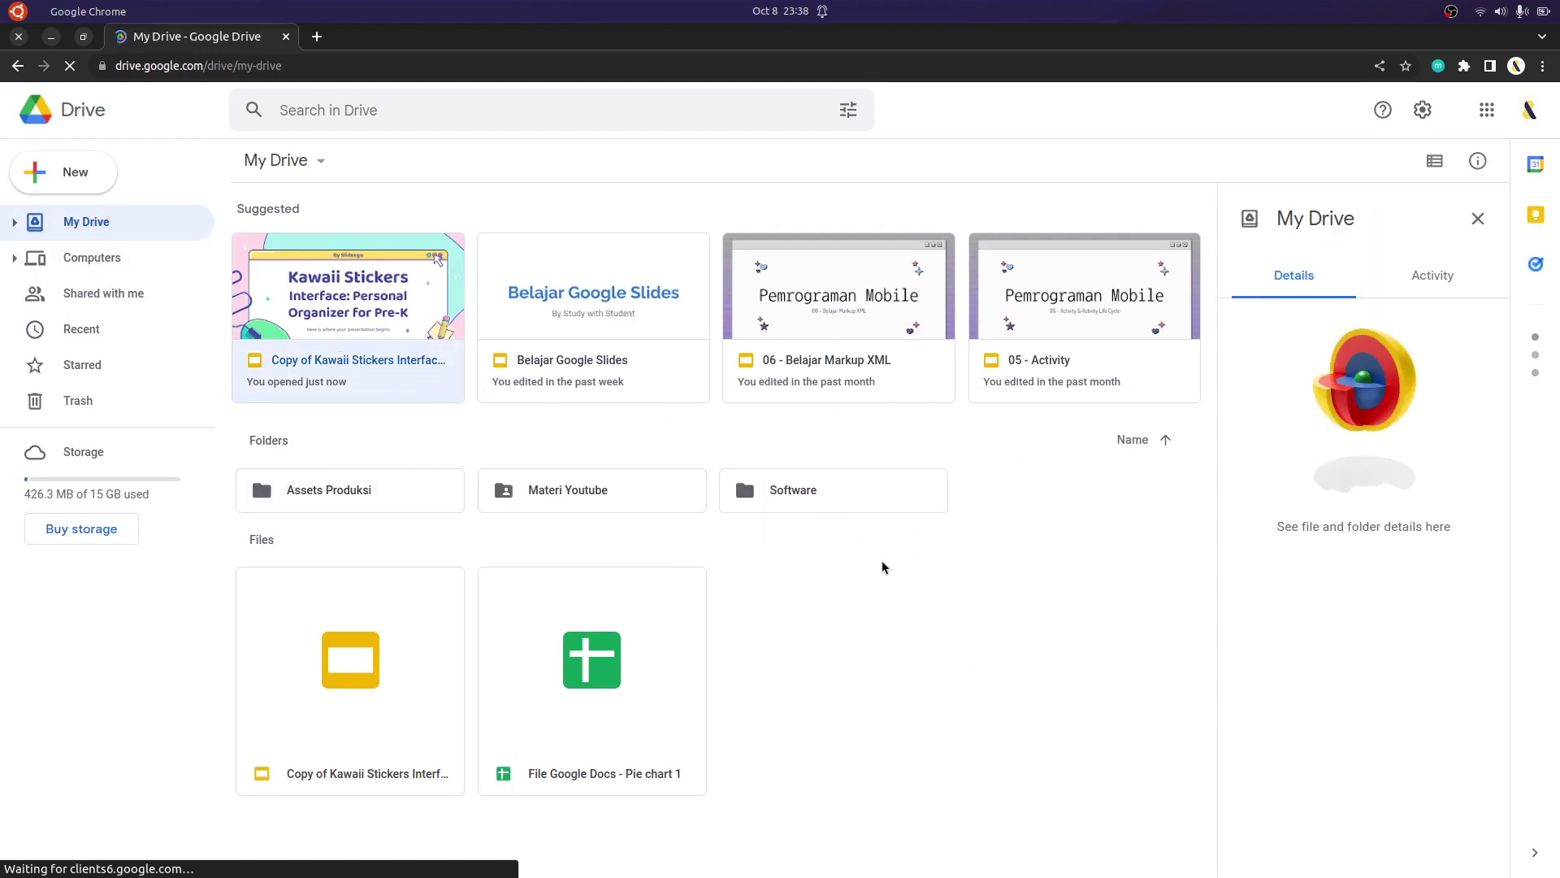
{"action": "left_click", "coordinate": [351, 664]}
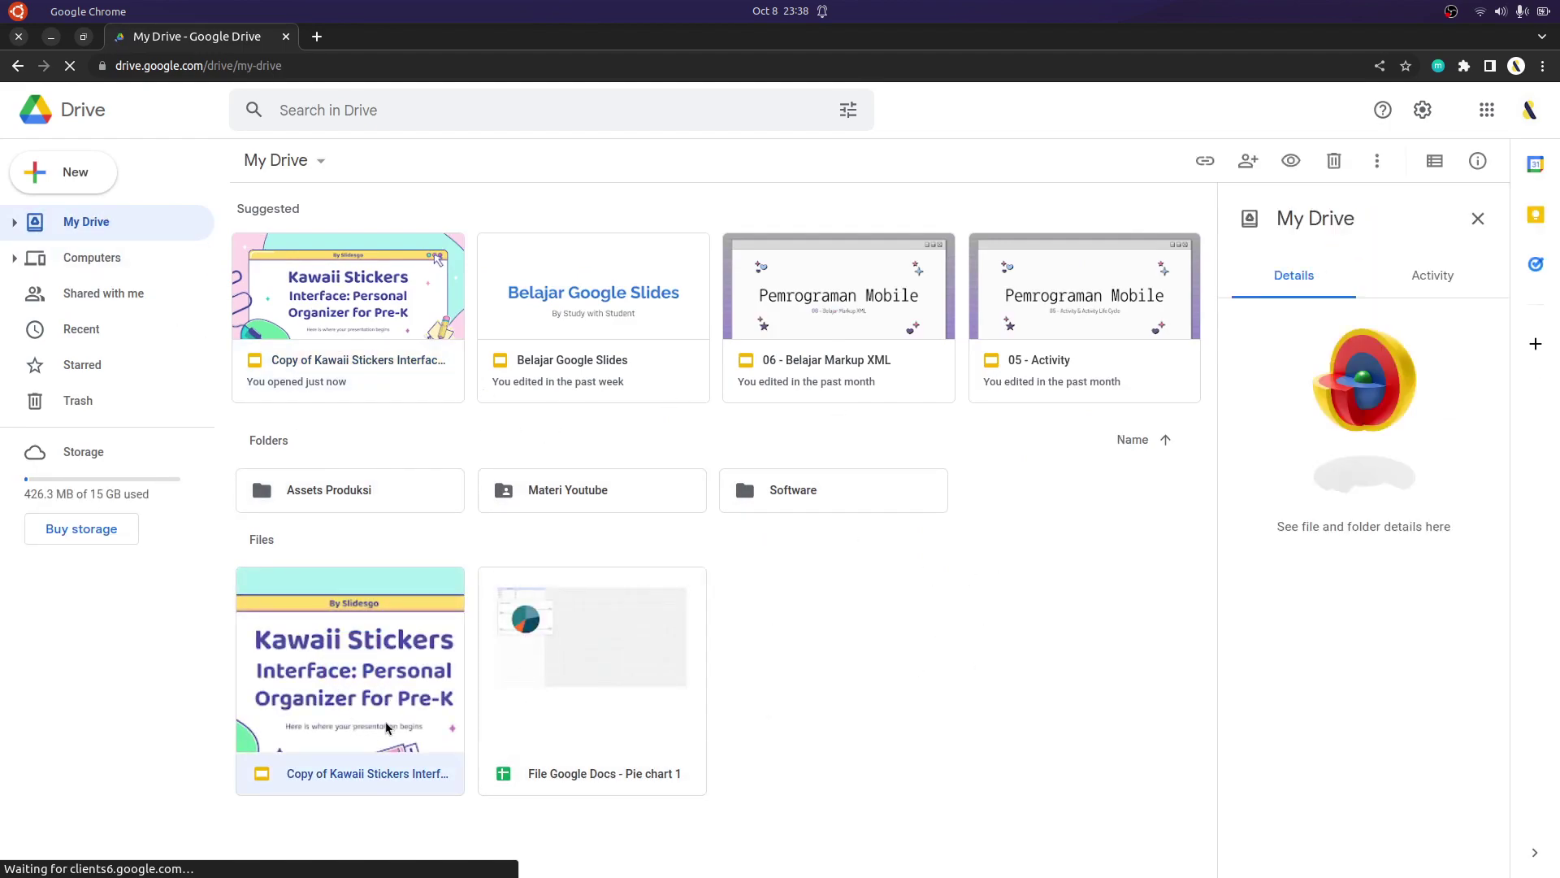
Move the Kawaii Stickers copy into Materi Youtube > APLIKOM, accepting the access change
{"action": "right_click", "coordinate": [403, 679]}
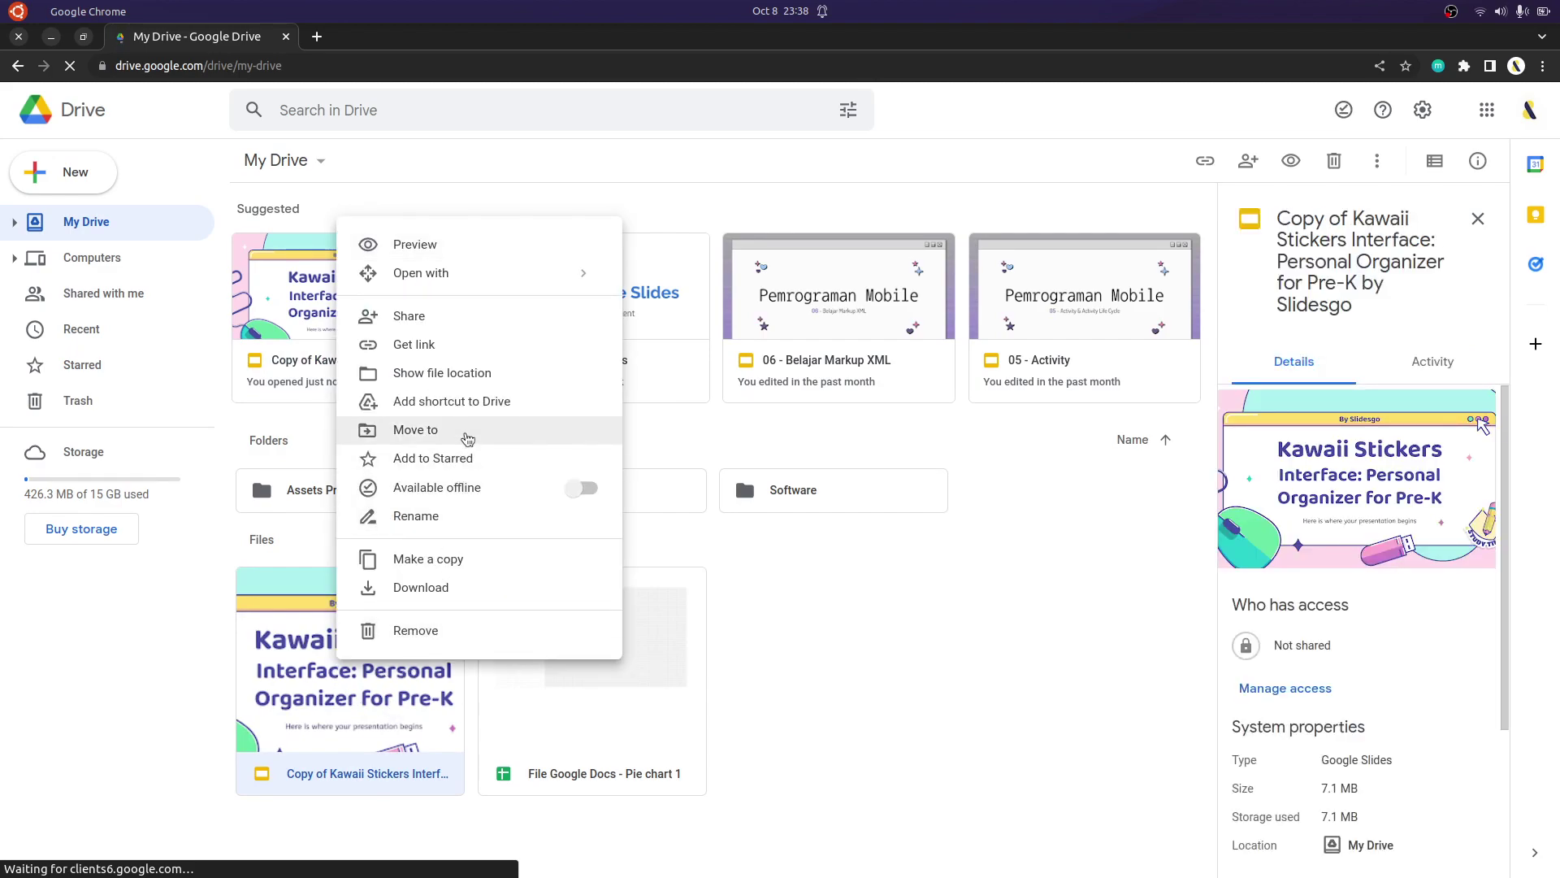
{"action": "key", "text": "Escape"}
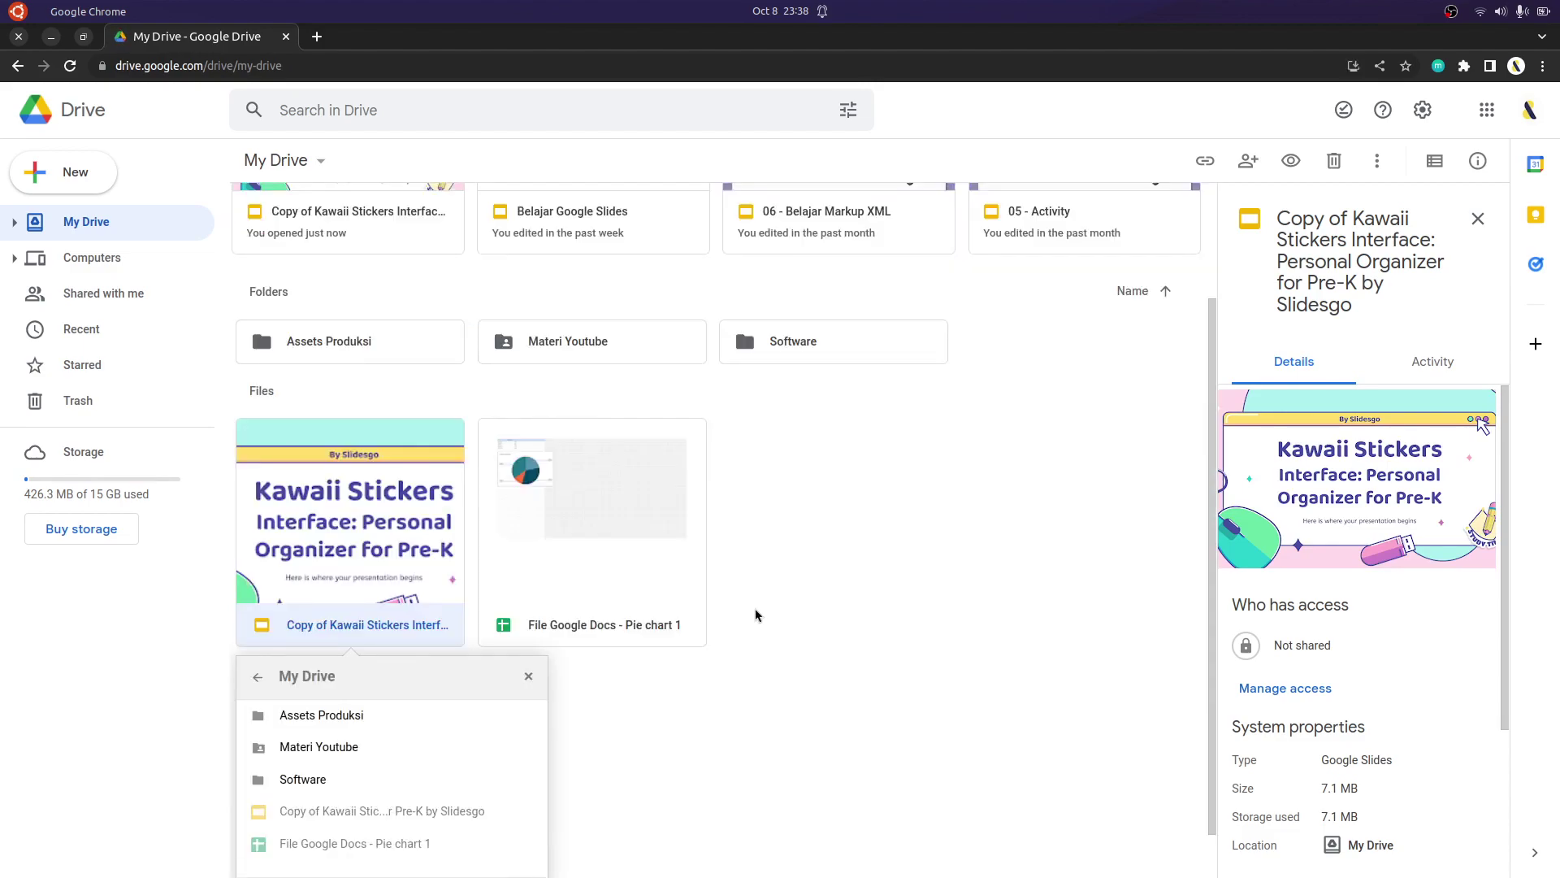
{"action": "left_click", "coordinate": [519, 746]}
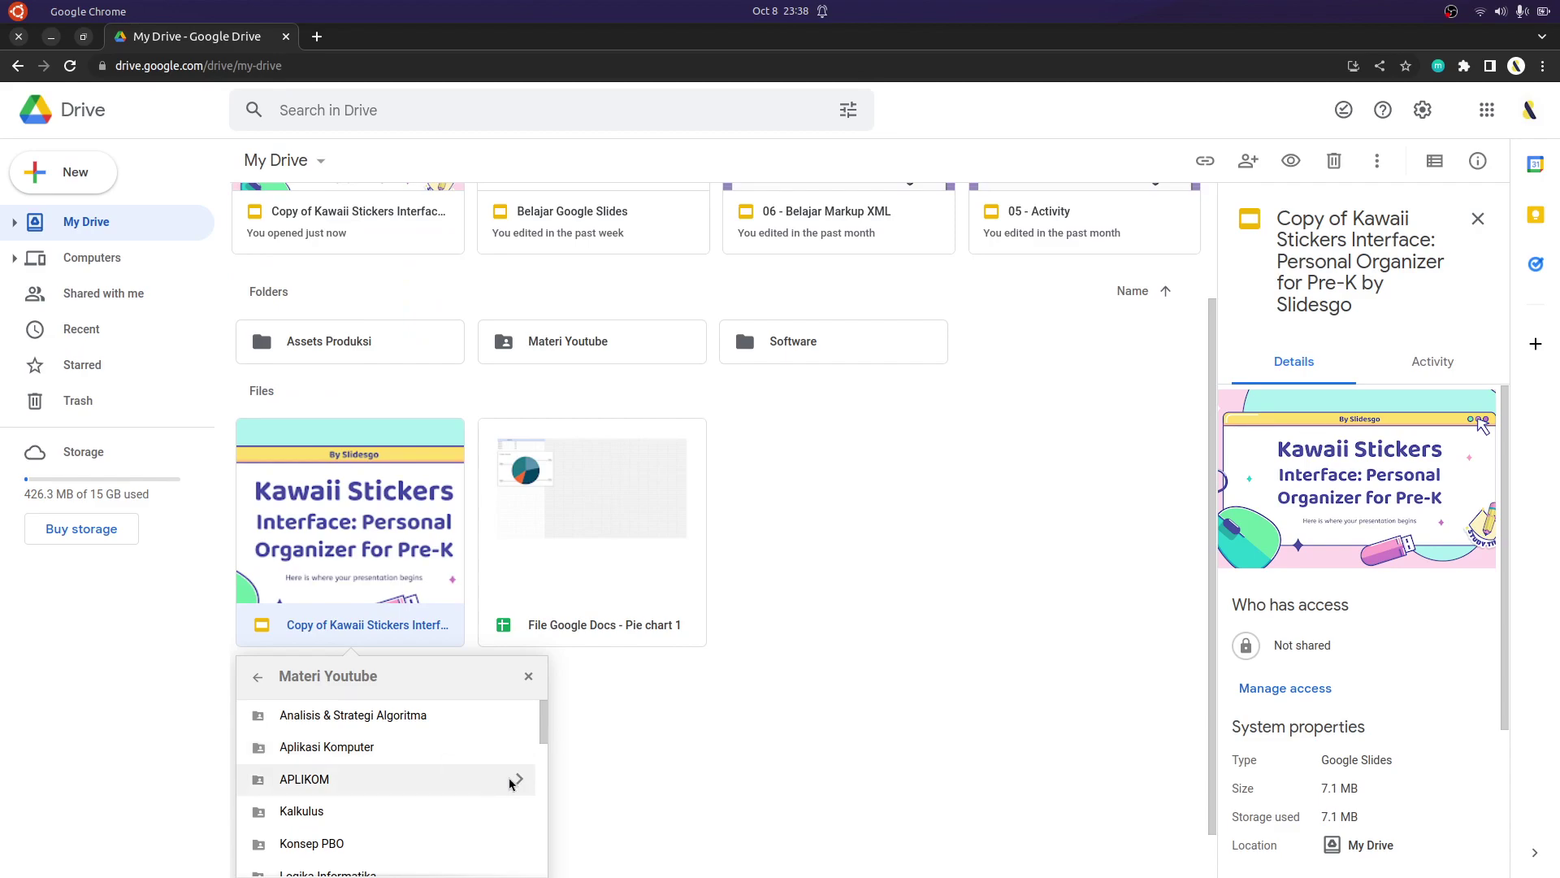
{"action": "left_click", "coordinate": [517, 746]}
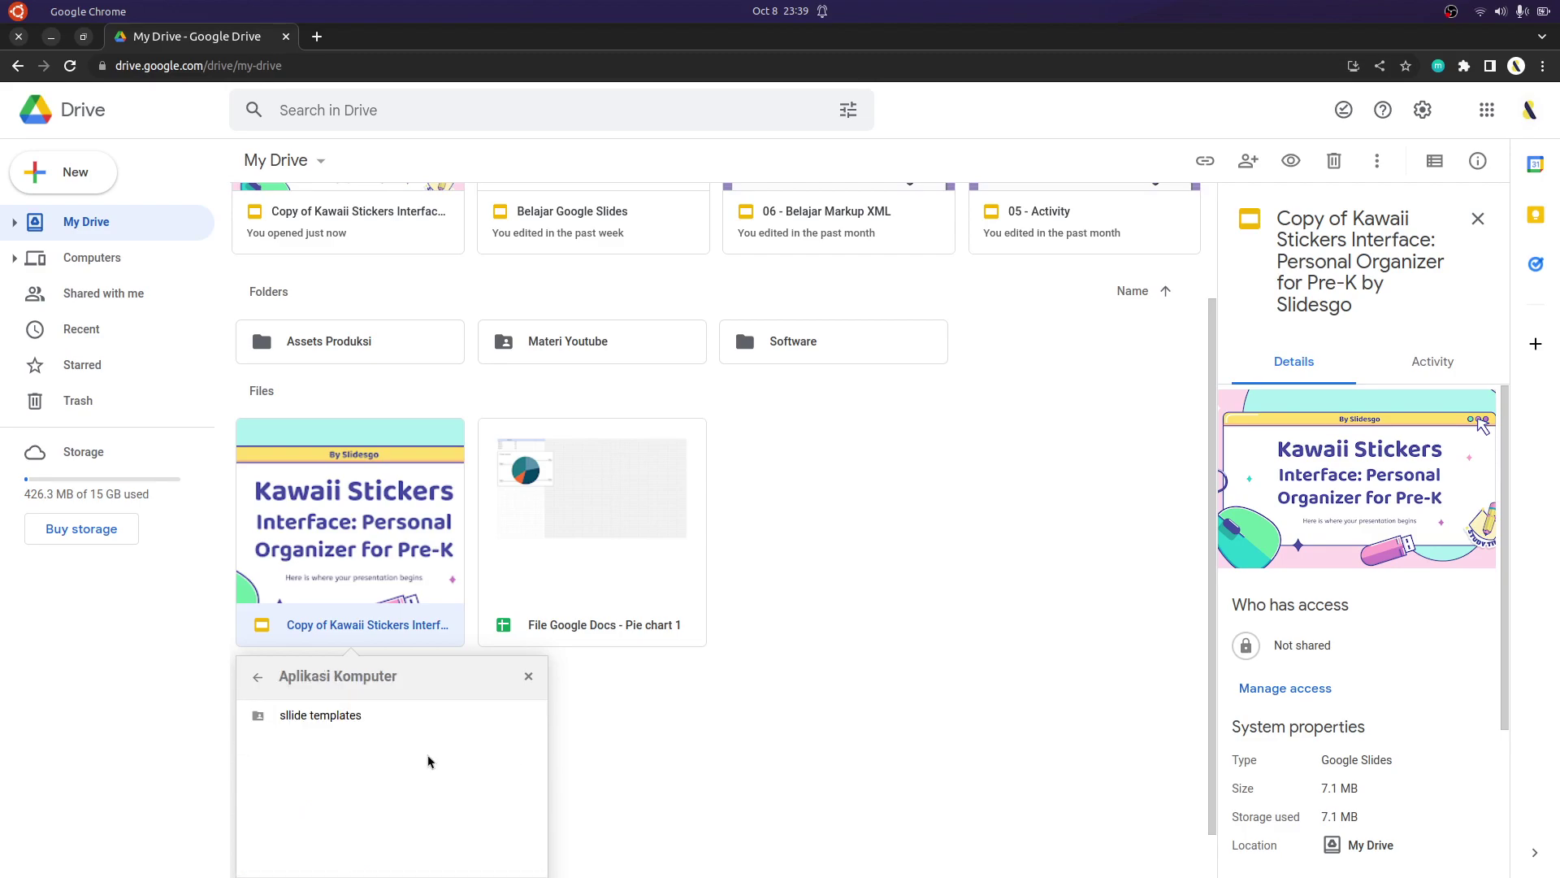
{"action": "left_click", "coordinate": [258, 676]}
{"action": "left_click", "coordinate": [521, 779]}
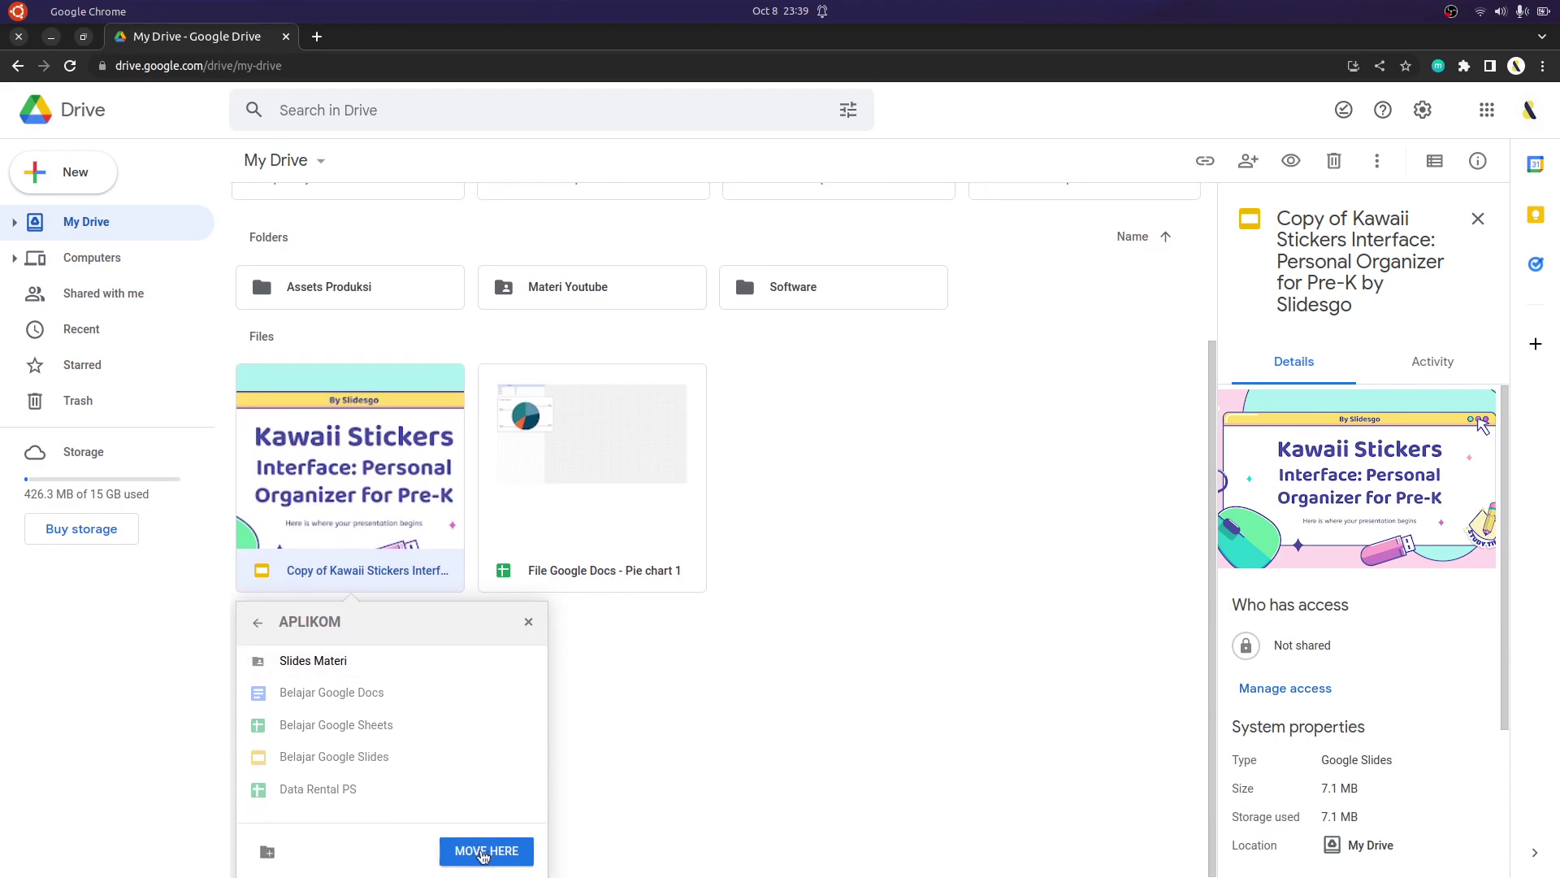
{"action": "left_click", "coordinate": [490, 845]}
{"action": "left_click", "coordinate": [290, 845]}
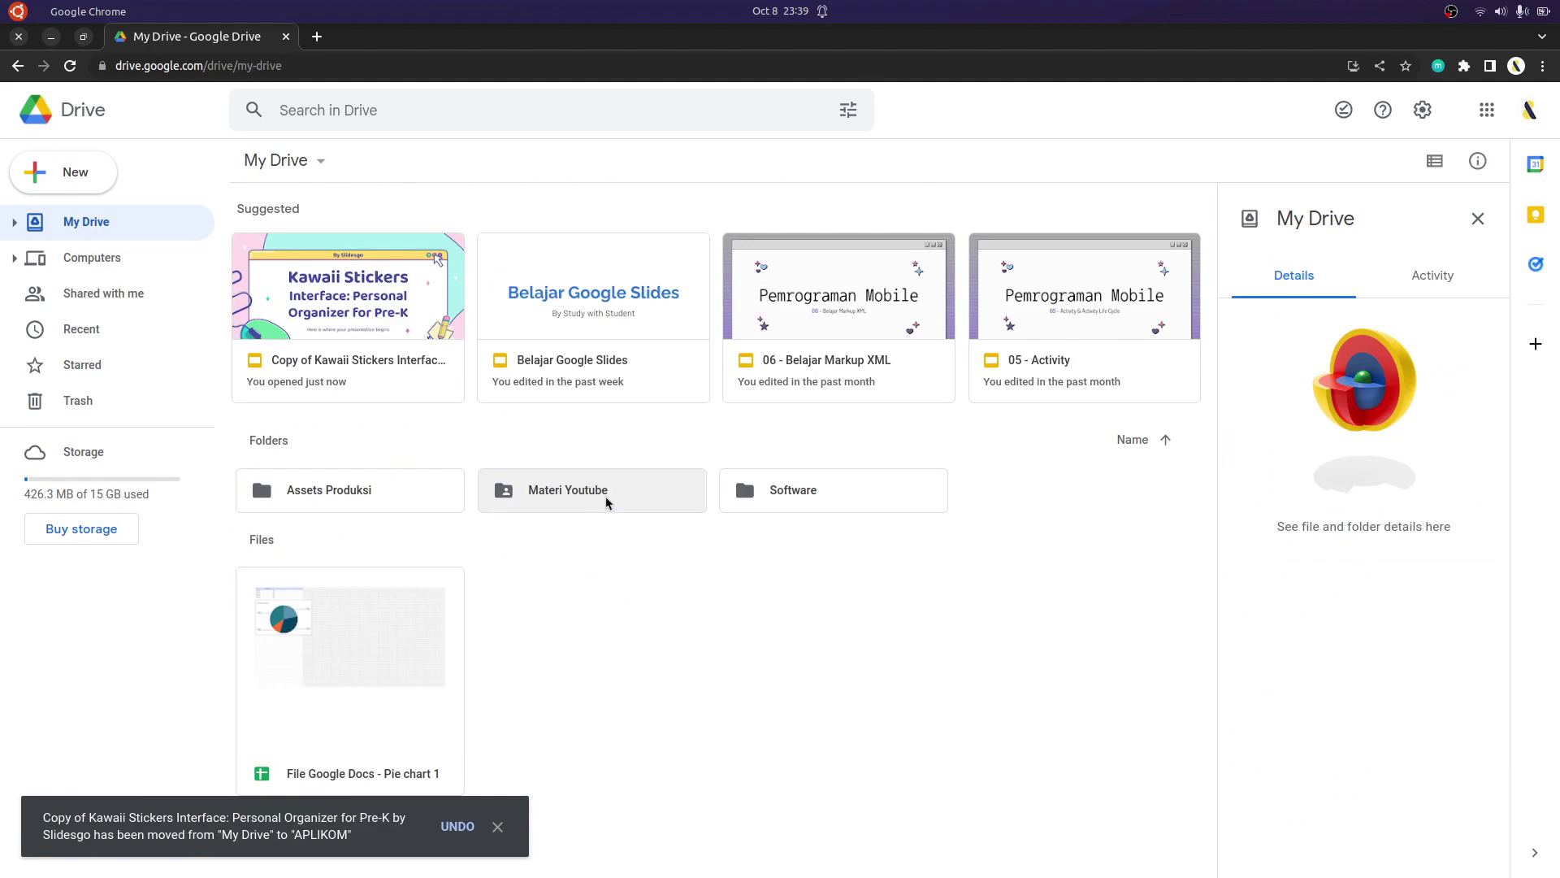
{"action": "left_click", "coordinate": [588, 498]}
Navigate to Materi Youtube > APLIKOM and open the Kawaii Stickers copy in Google Slides
{"action": "double_click", "coordinate": [594, 507]}
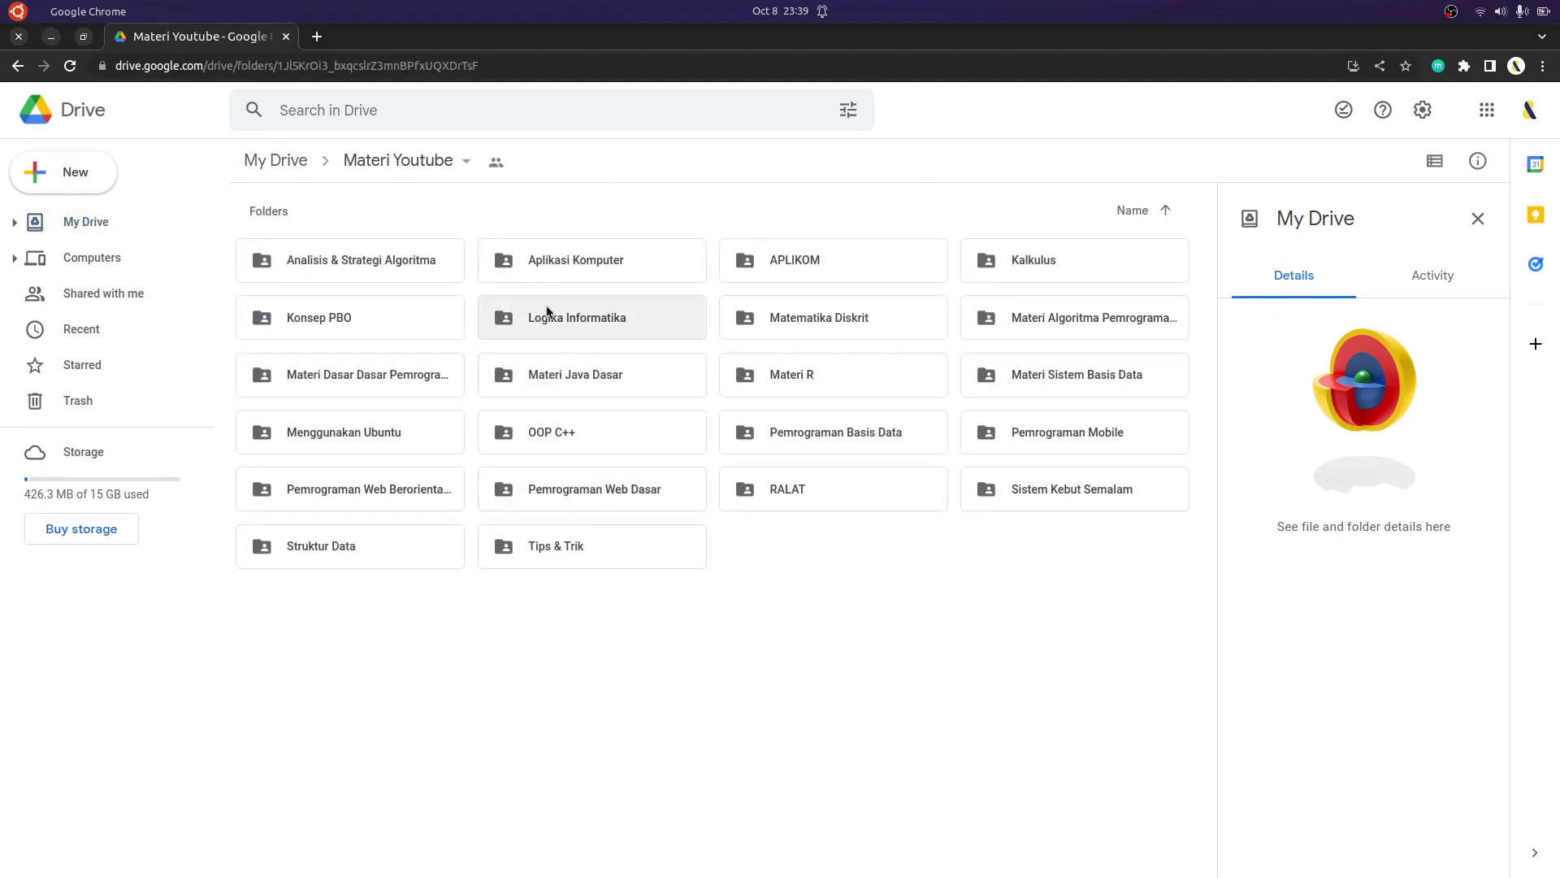
{"action": "double_click", "coordinate": [796, 260]}
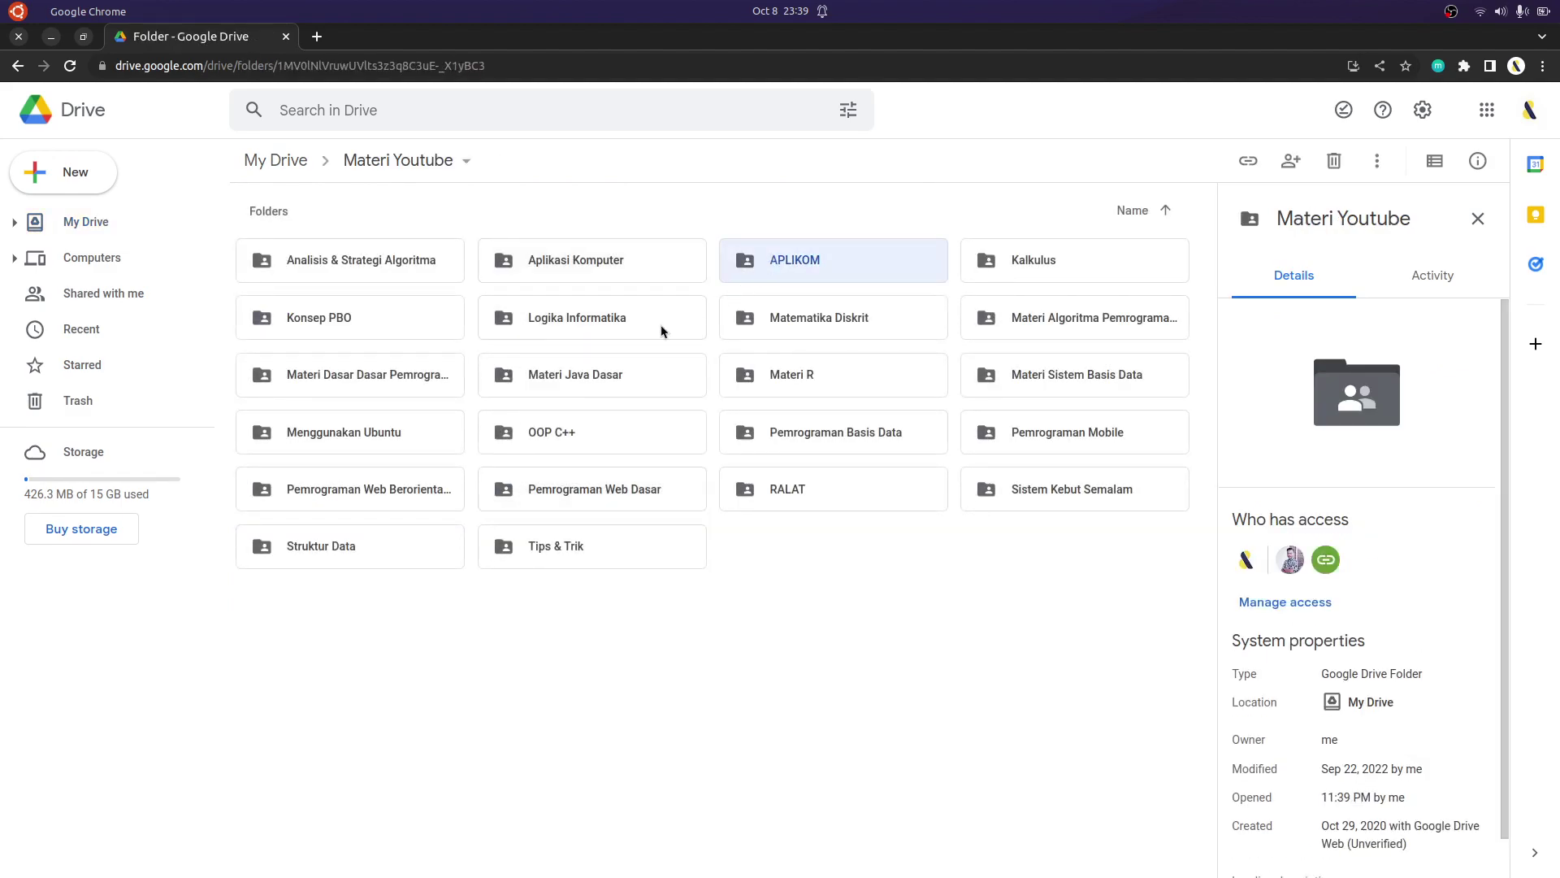
{"action": "left_click", "coordinate": [1049, 513]}
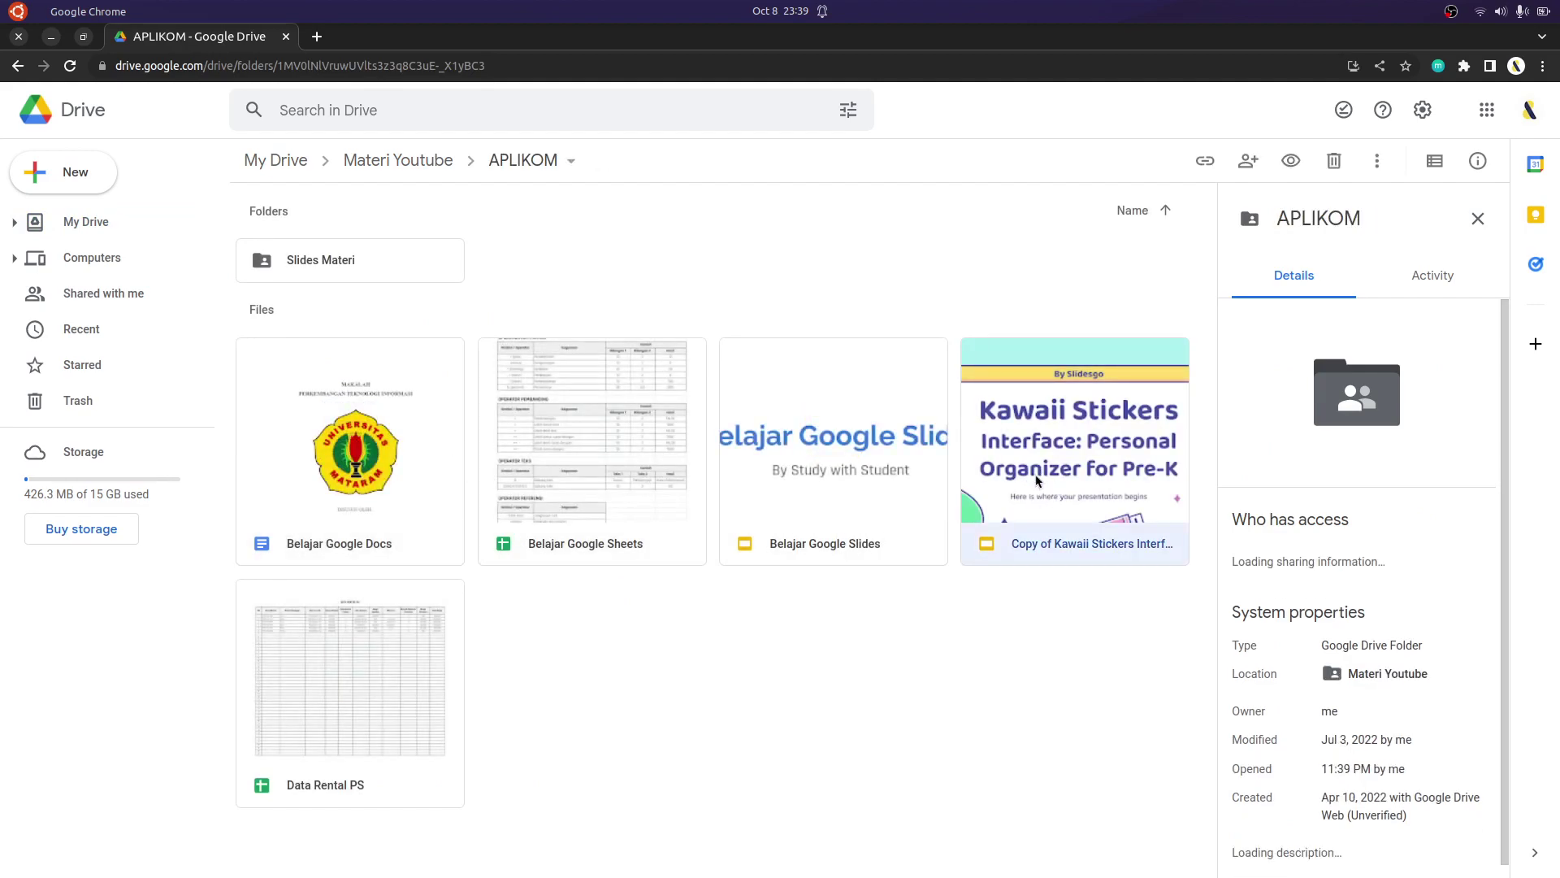
{"action": "double_click", "coordinate": [1071, 446]}
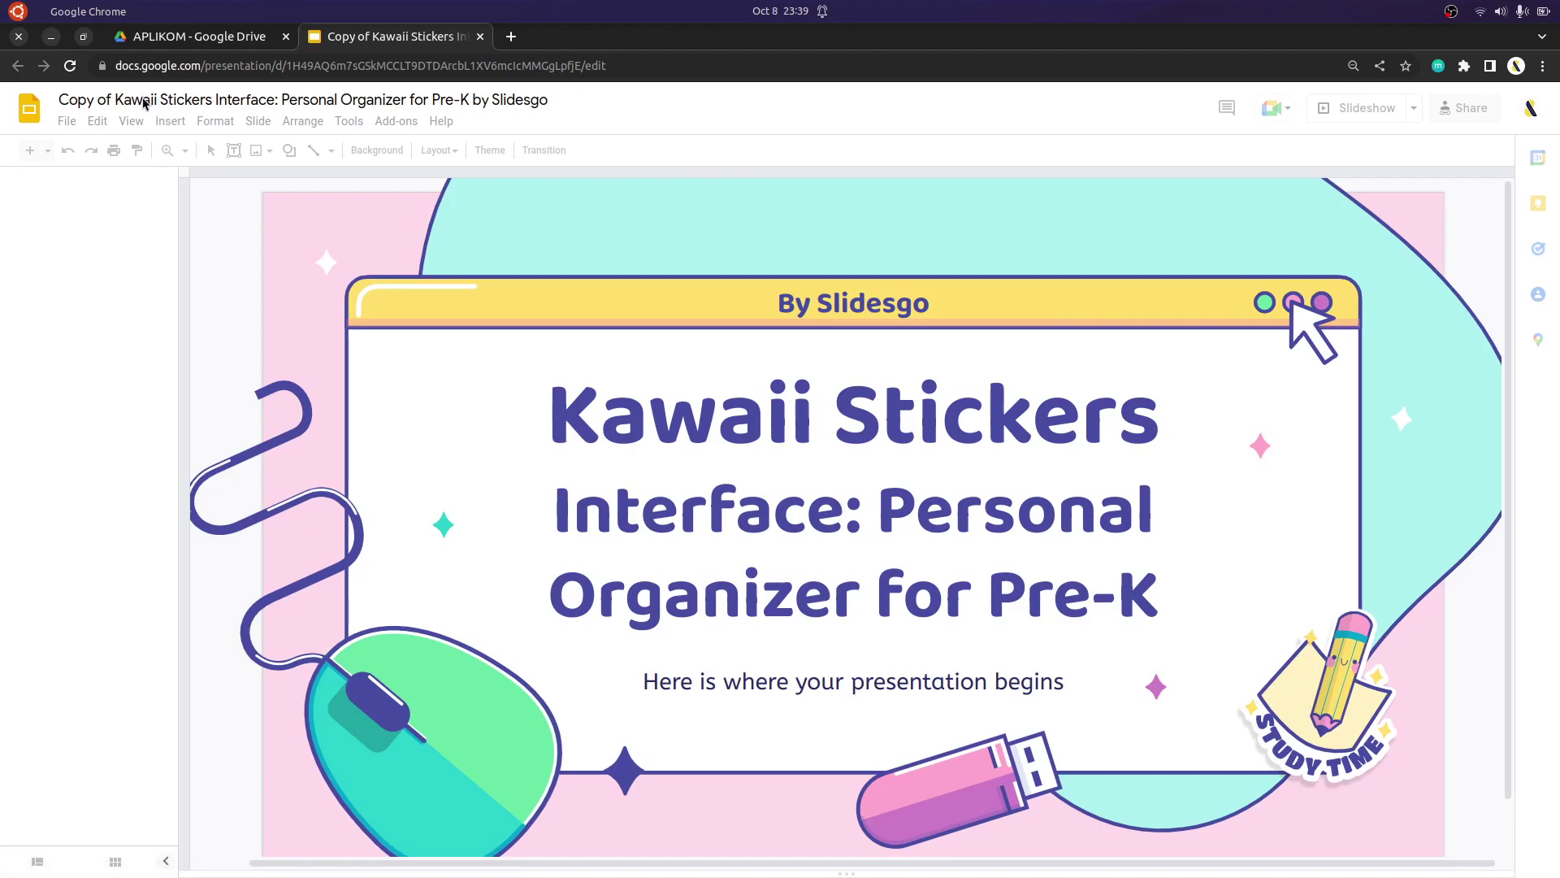
Rename the presentation 'Slide dari SlidesGo', fixing the 'SlidegGo' typo
{"action": "left_click", "coordinate": [130, 100]}
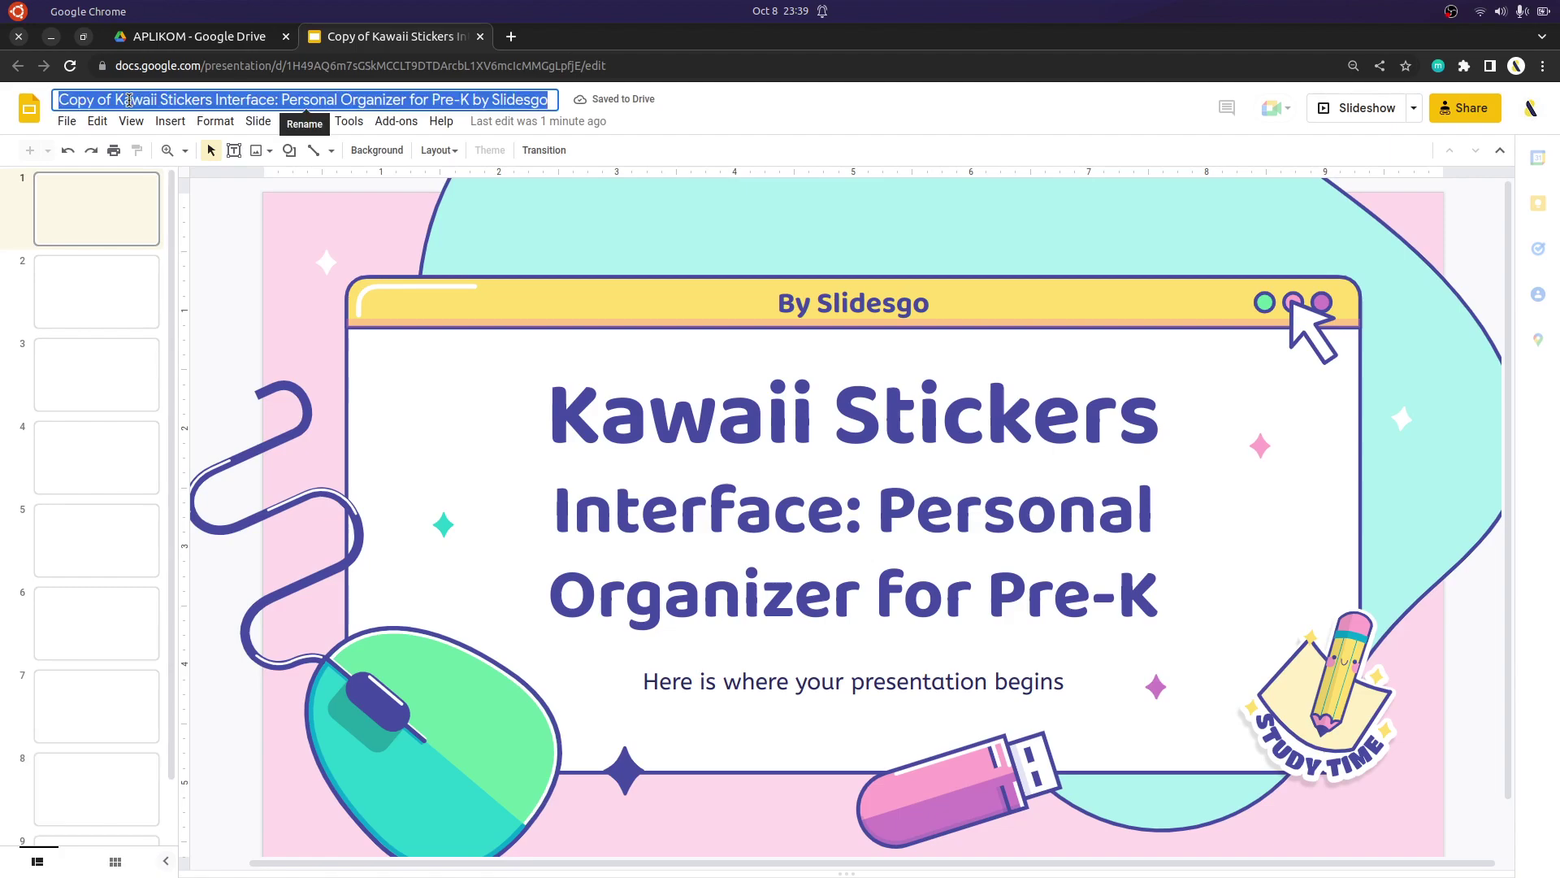
{"action": "type", "text": "S"}
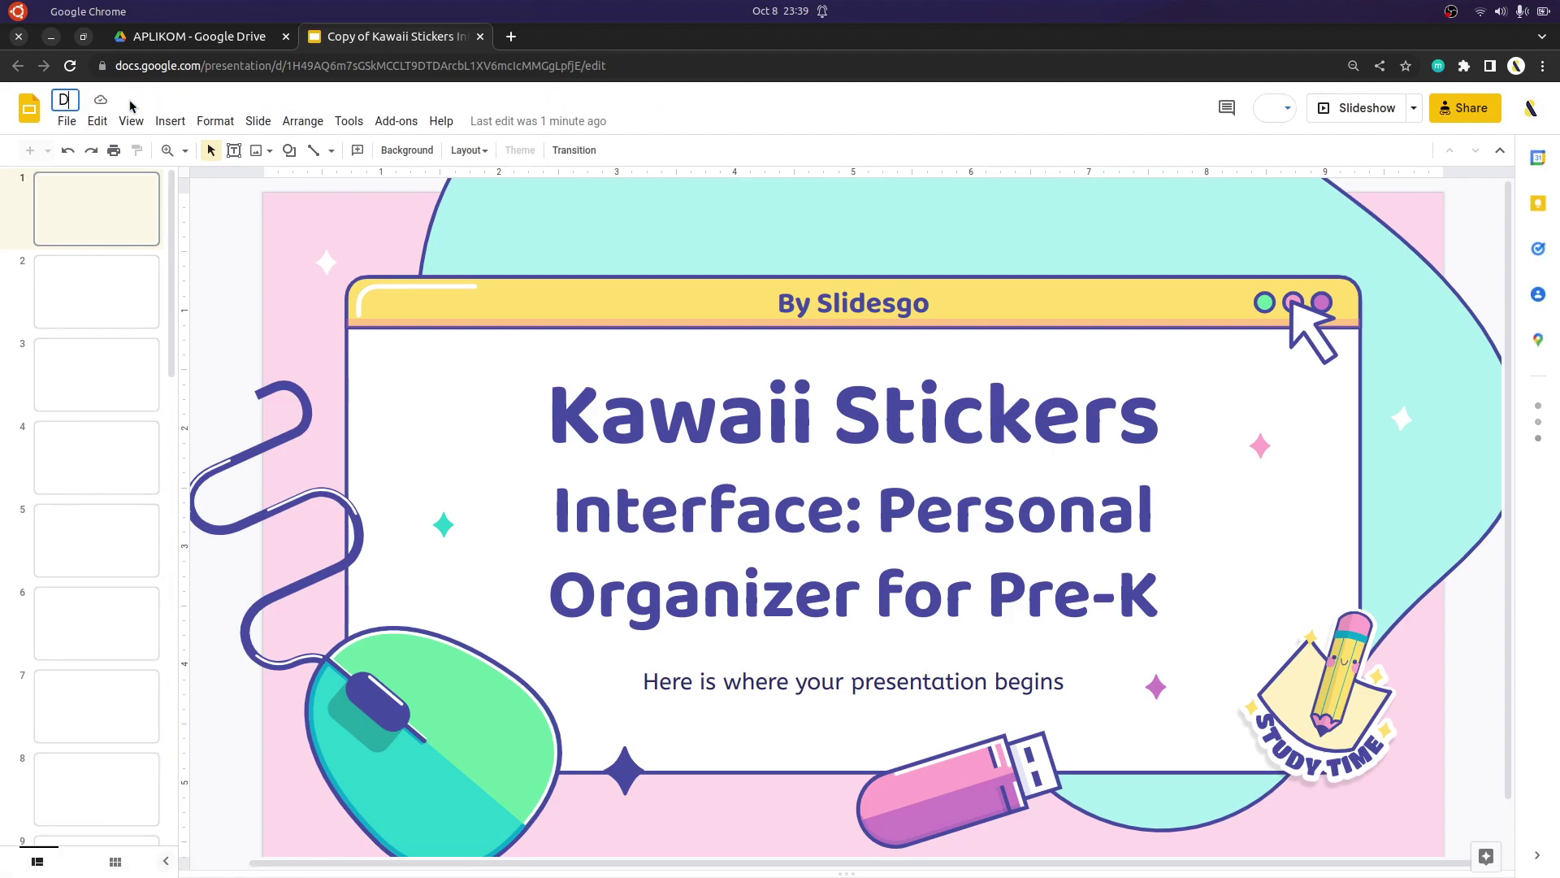
{"action": "type", "text": "lide dari "}
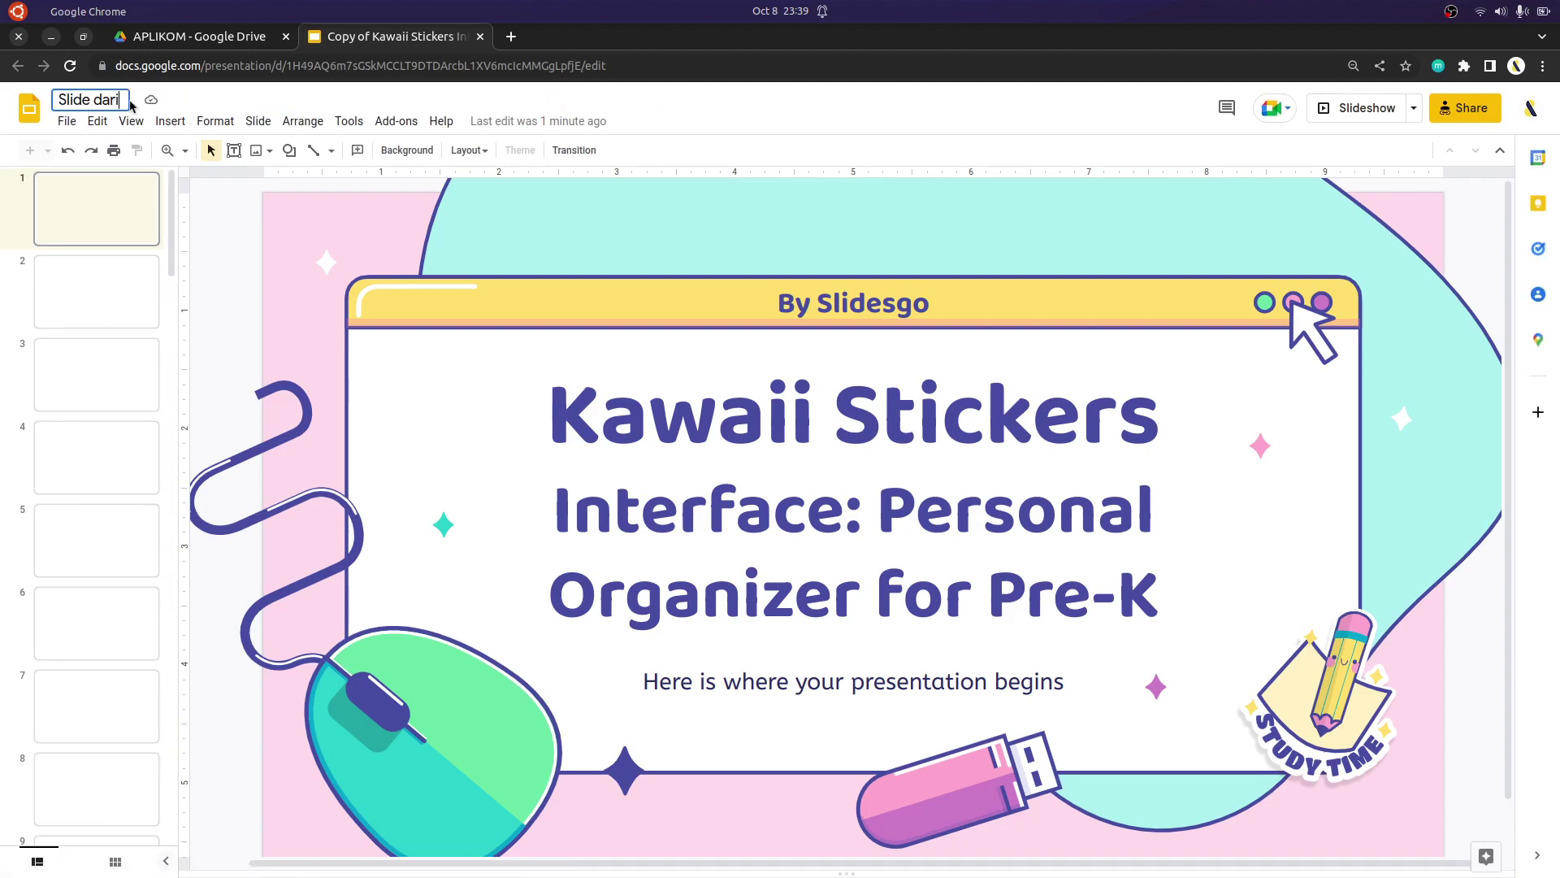
{"action": "type", "text": "Slid"}
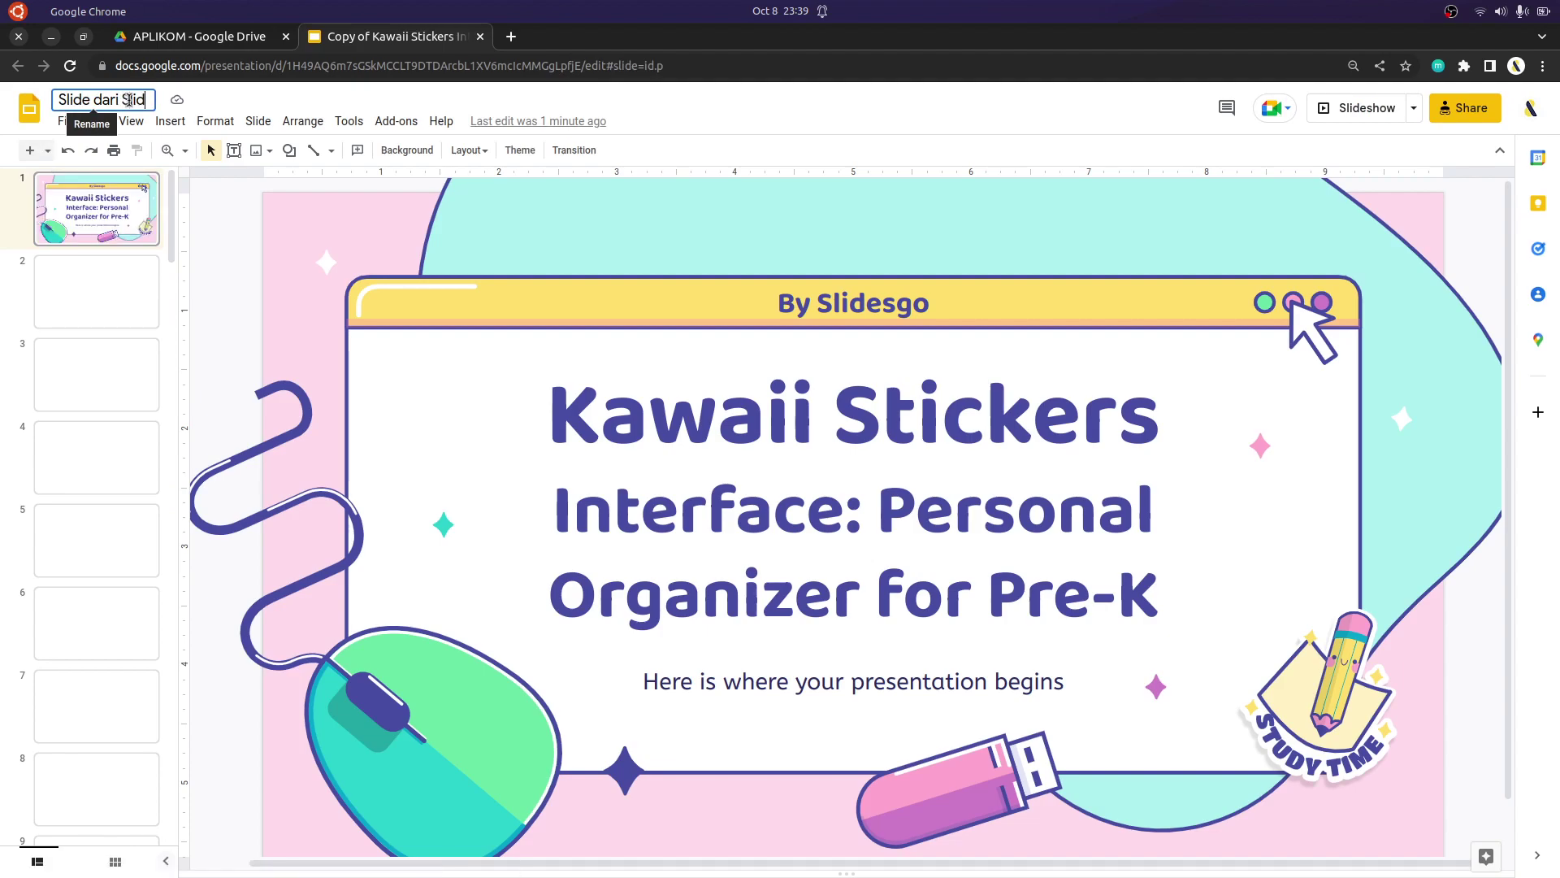
{"action": "type", "text": "egGo"}
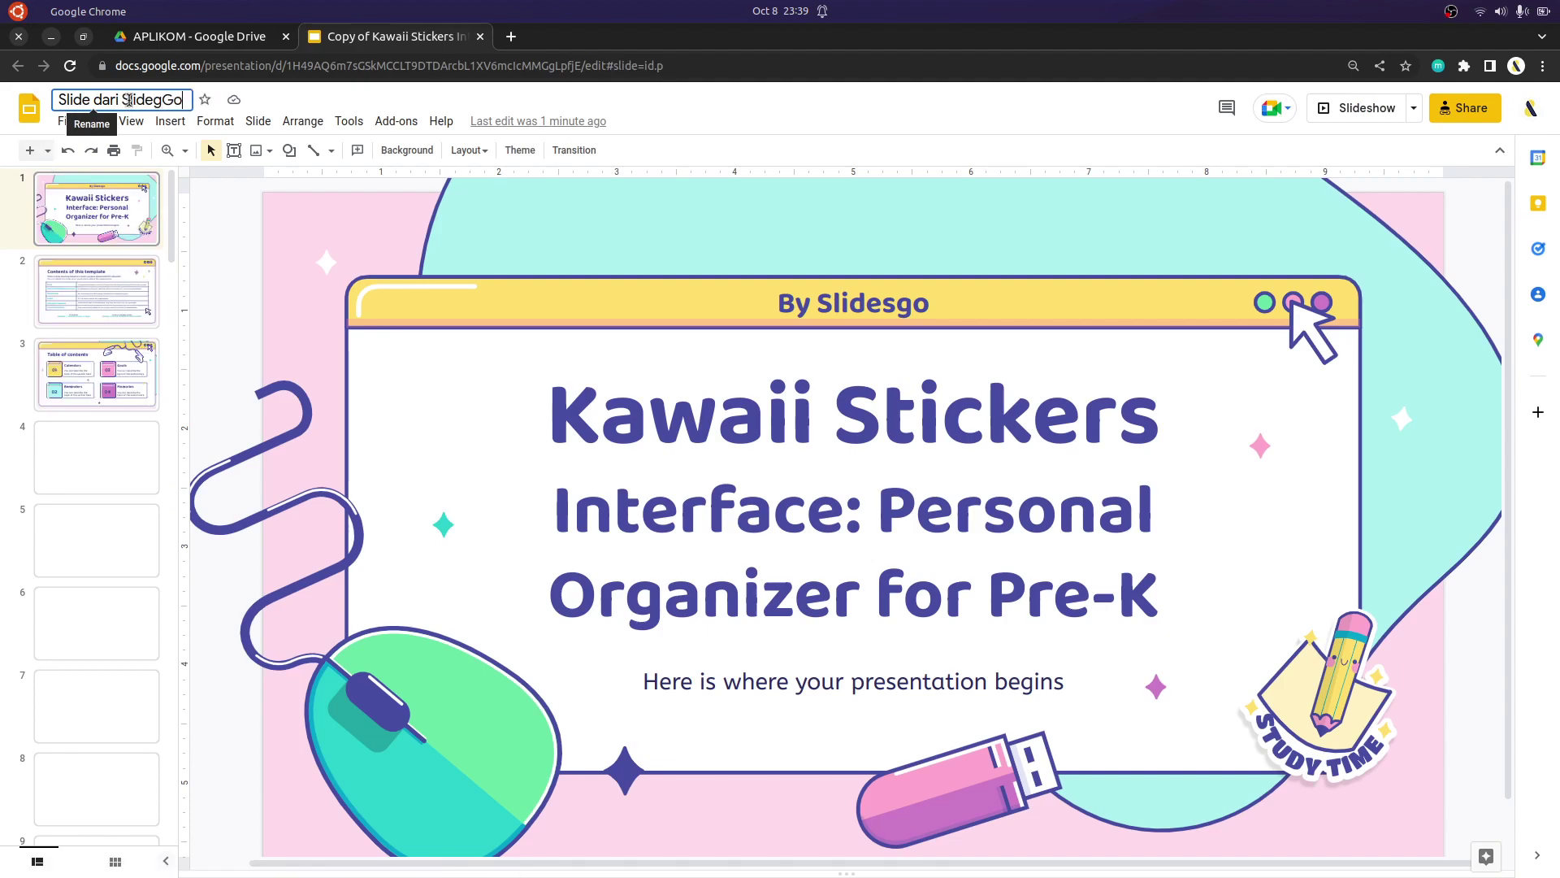
{"action": "key", "text": "Left"}
{"action": "key", "text": "Left"}
{"action": "key", "text": "BackSpace"}
{"action": "type", "text": "s"}
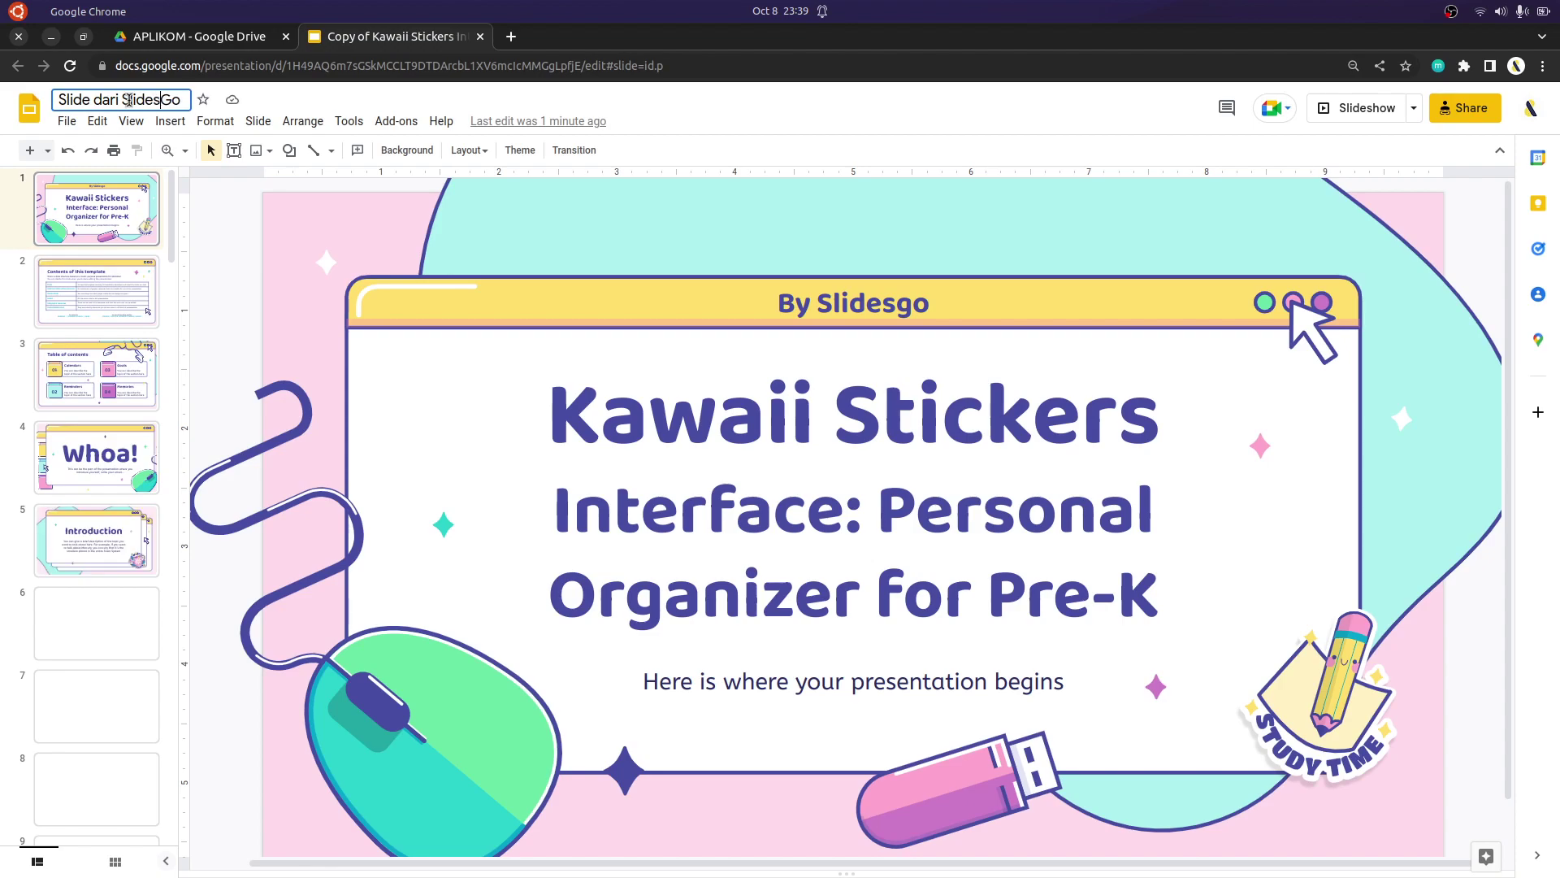
{"action": "key", "text": "Return"}
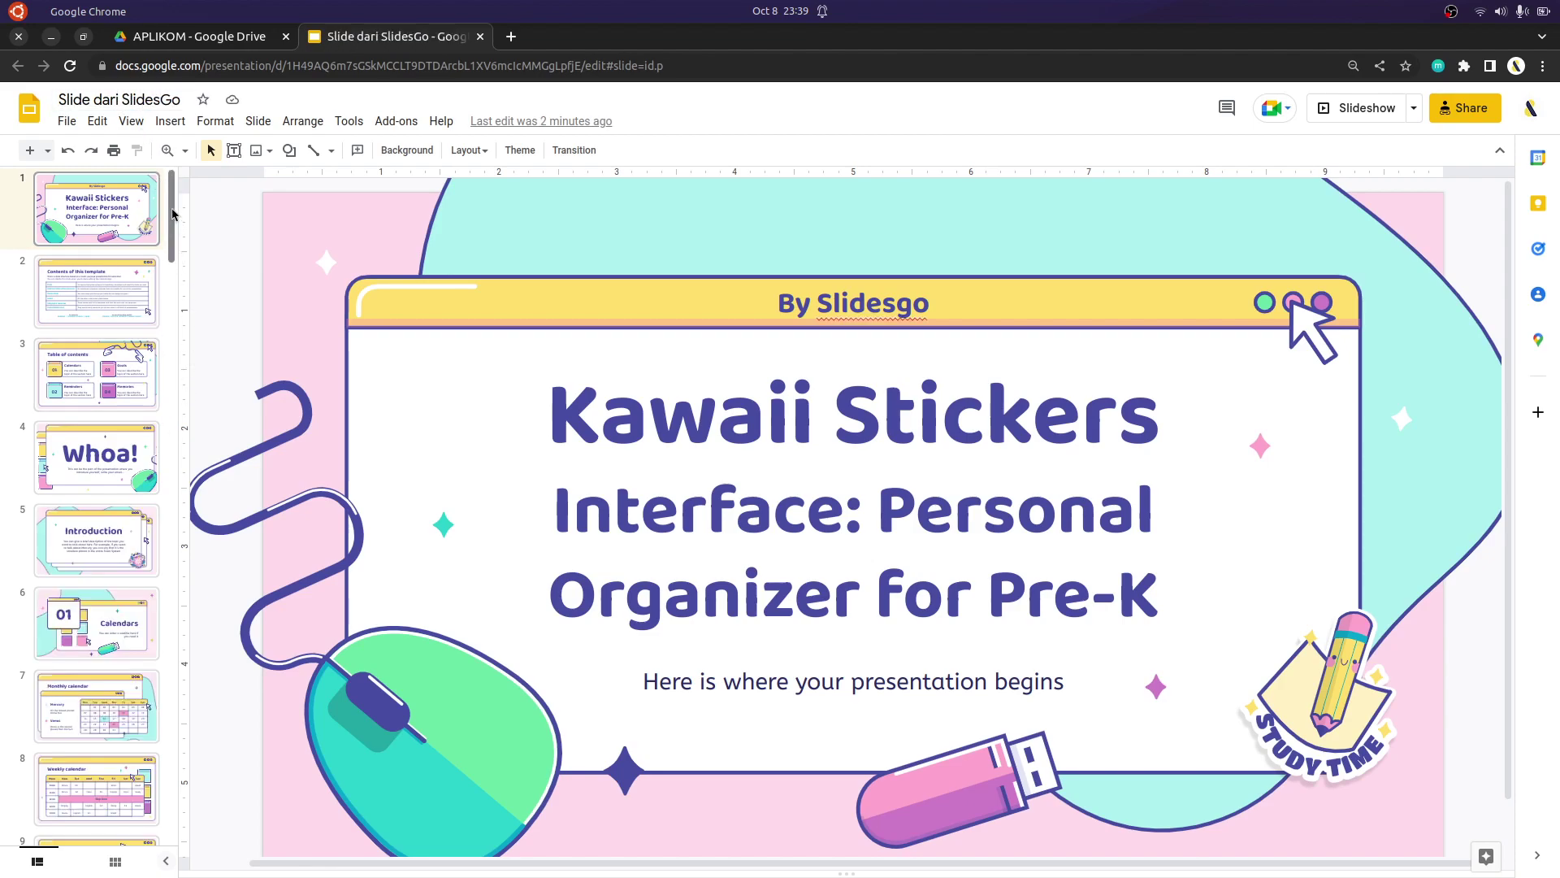
Delete slides 39–41, starting at 'Instructions for use', then return to slide 1
{"action": "left_click_drag", "start_coordinate": [173, 212], "coordinate": [172, 829]}
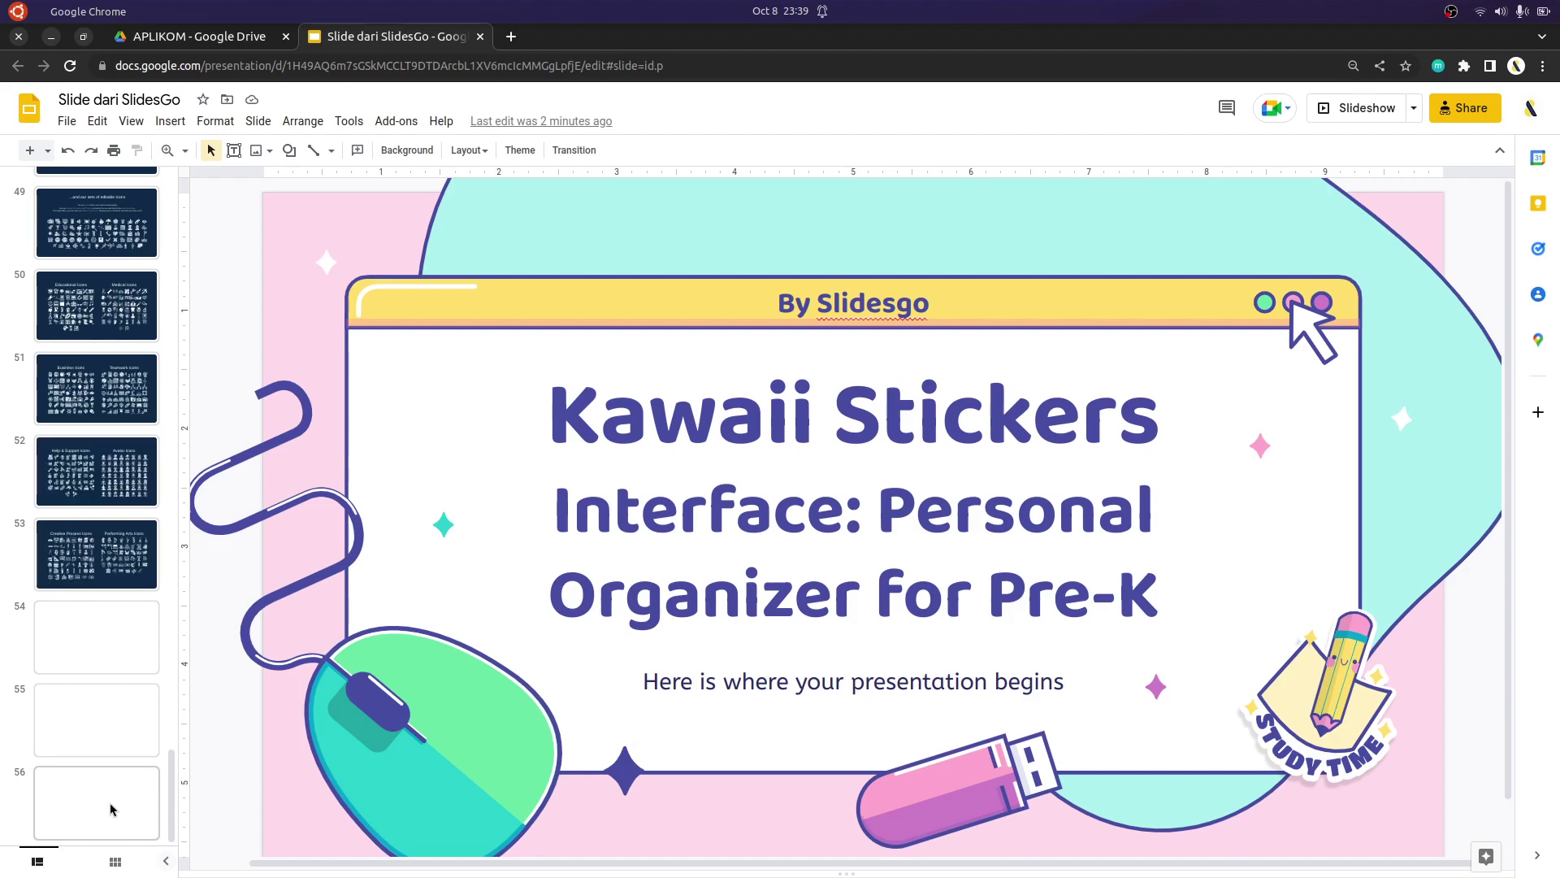
{"action": "left_click", "coordinate": [126, 778]}
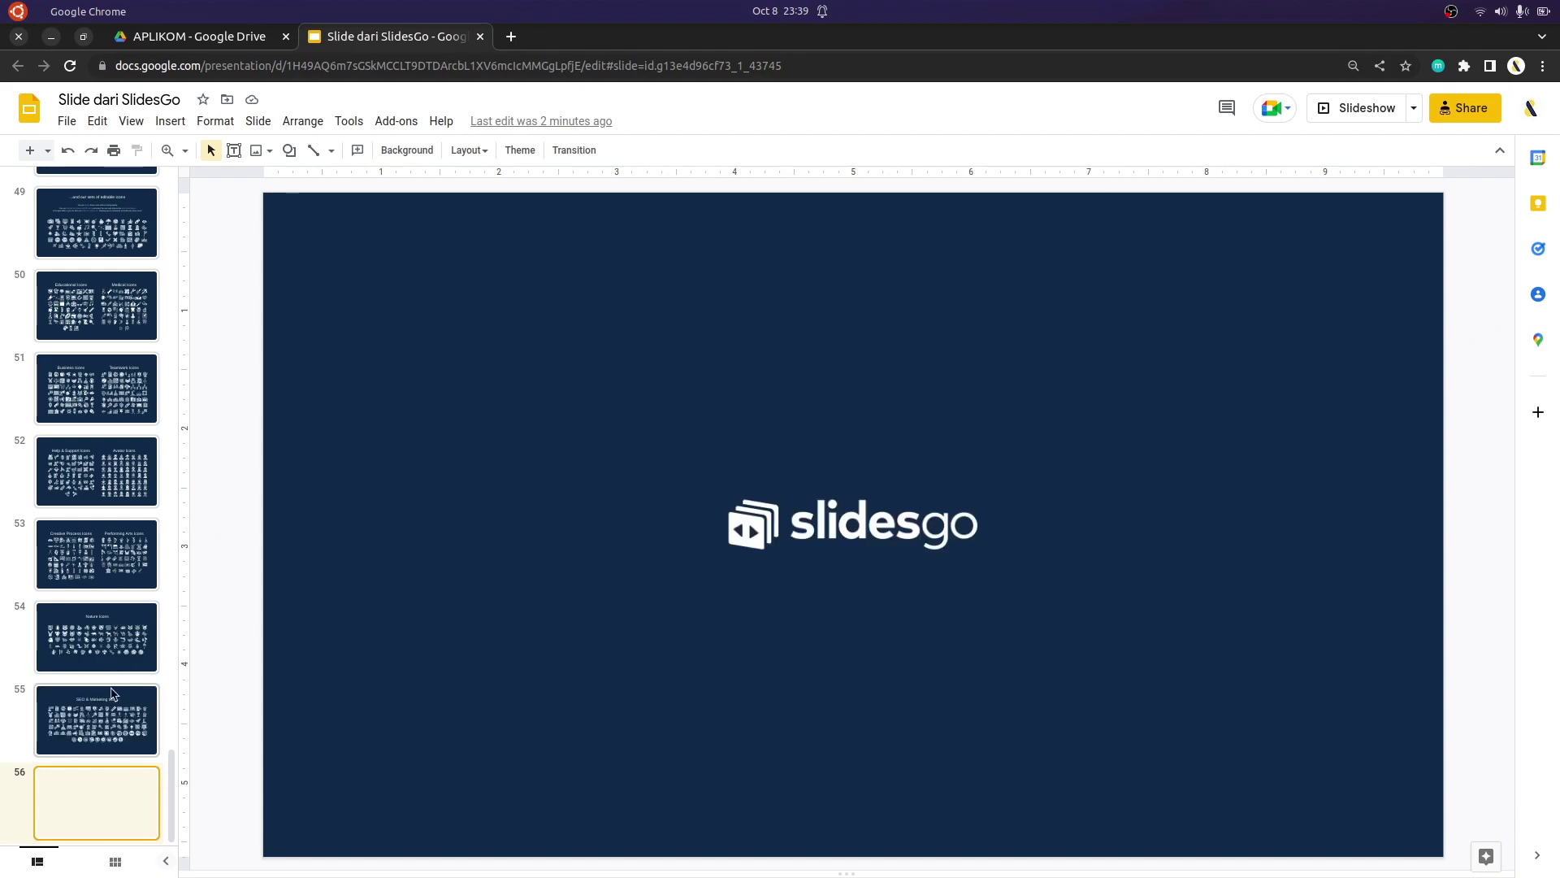
{"action": "scroll", "coordinate": [114, 683], "scroll_direction": "up", "scroll_amount": 1}
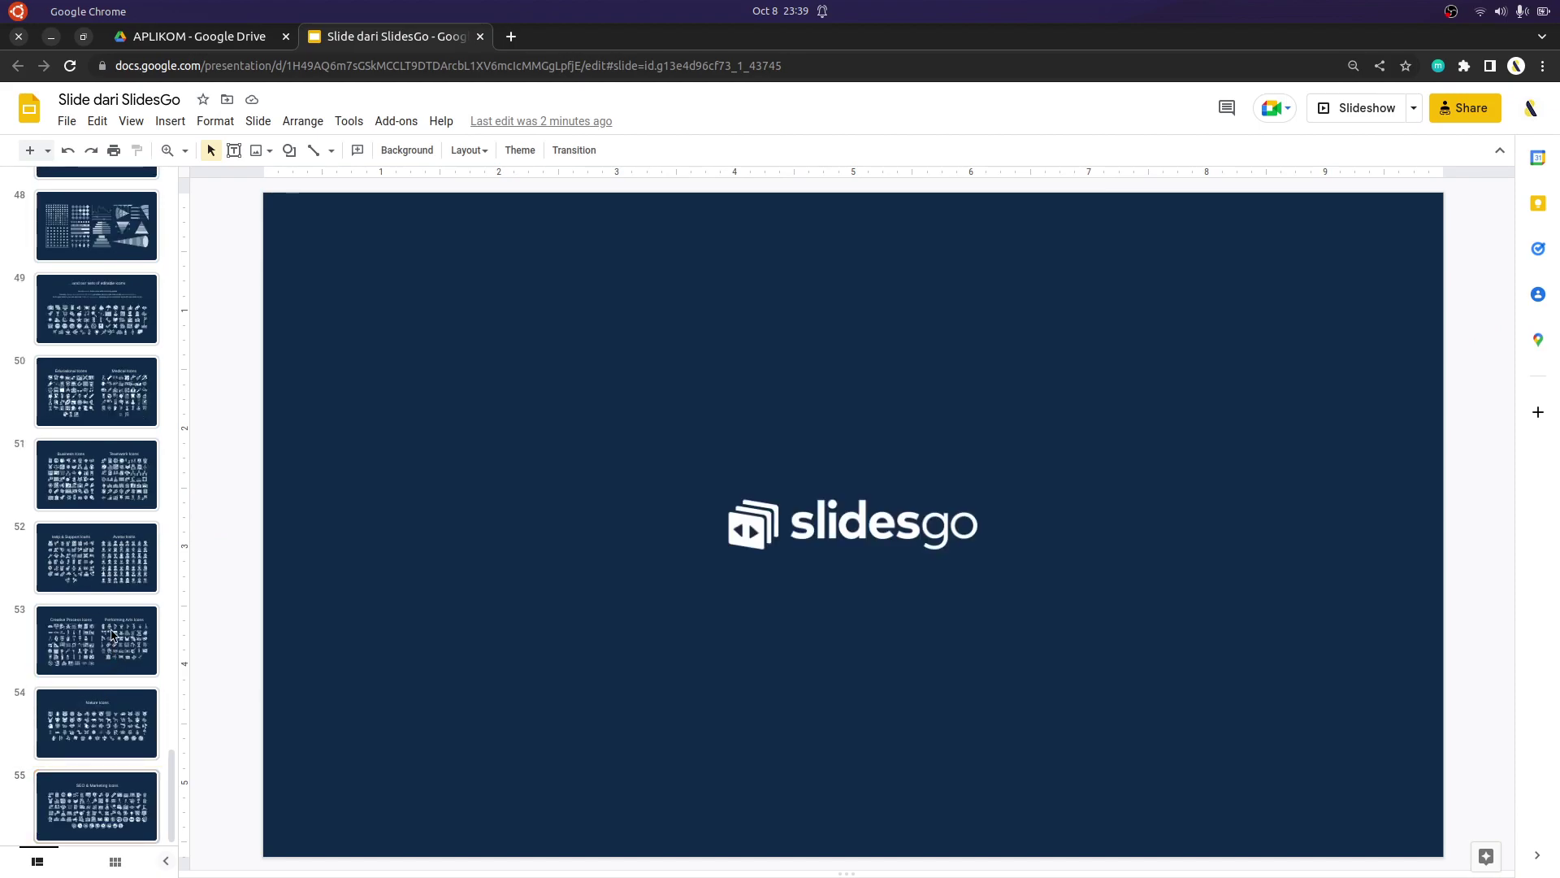
{"action": "scroll", "coordinate": [111, 524], "scroll_direction": "up", "scroll_amount": 3}
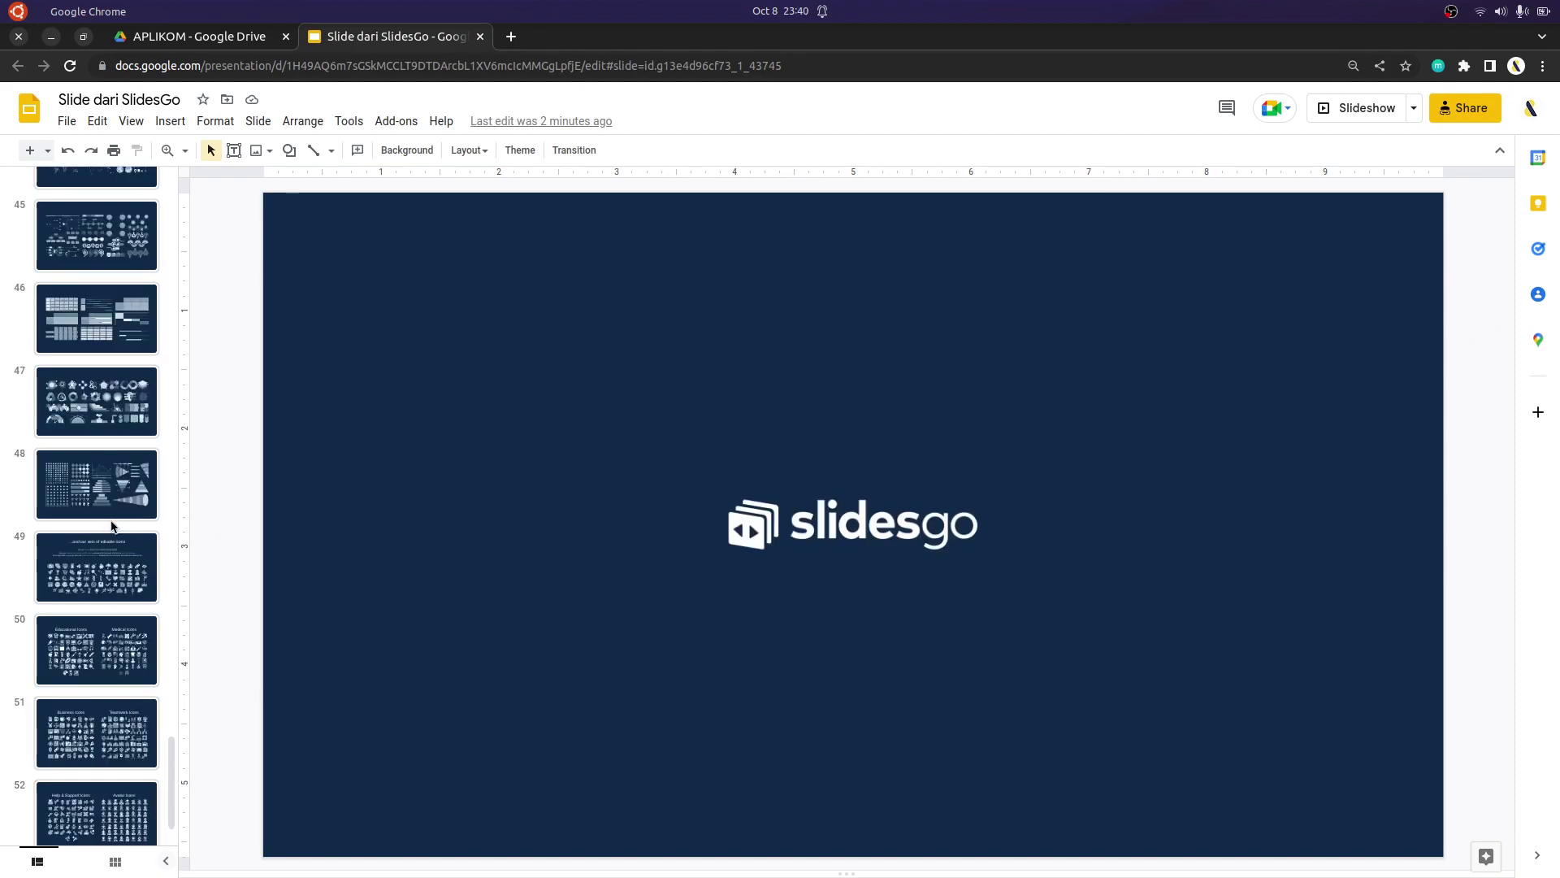
{"action": "scroll", "coordinate": [118, 509], "scroll_direction": "up", "scroll_amount": 4}
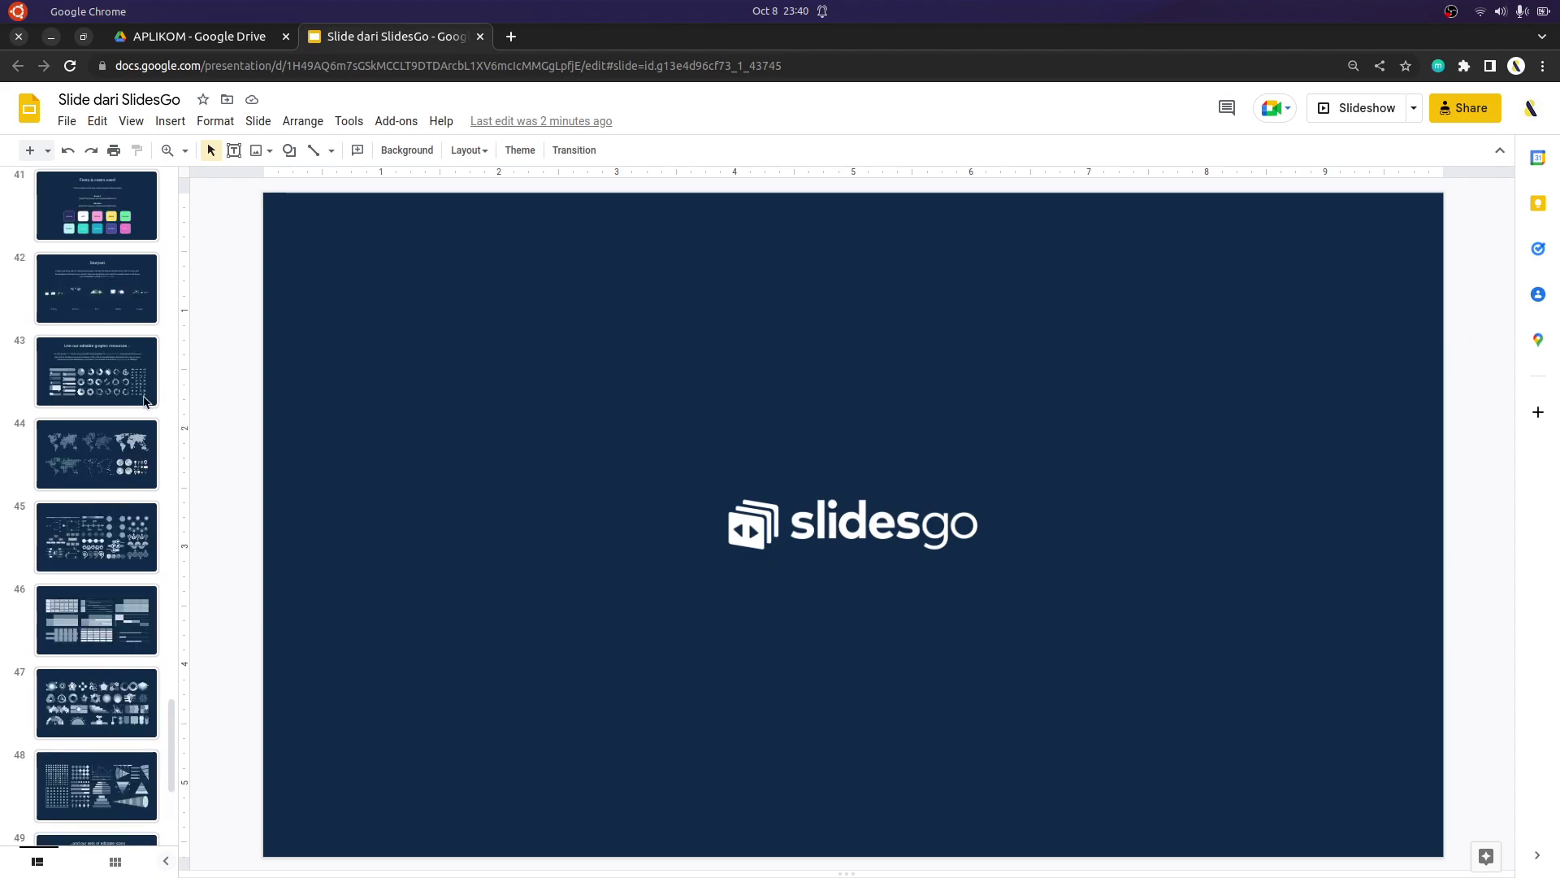
{"action": "scroll", "coordinate": [142, 407], "scroll_direction": "up", "scroll_amount": 3}
{"action": "scroll", "coordinate": [131, 528], "scroll_direction": "up", "scroll_amount": 4}
{"action": "scroll", "coordinate": [118, 609], "scroll_direction": "up", "scroll_amount": 3}
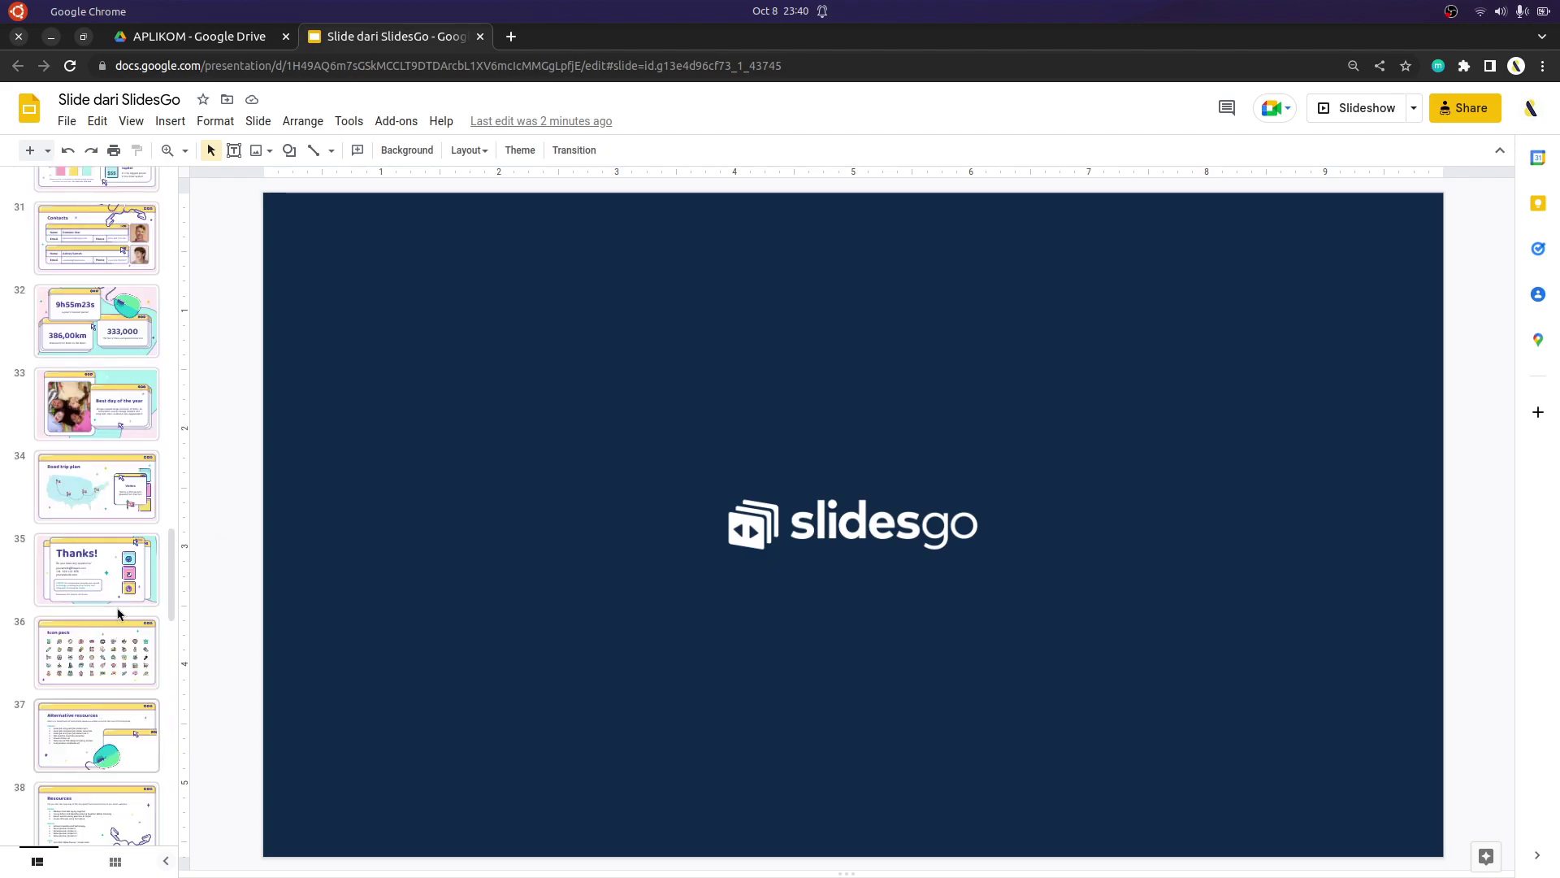
{"action": "scroll", "coordinate": [117, 613], "scroll_direction": "down", "scroll_amount": 3}
{"action": "left_click", "coordinate": [113, 672], "text": "shift"}
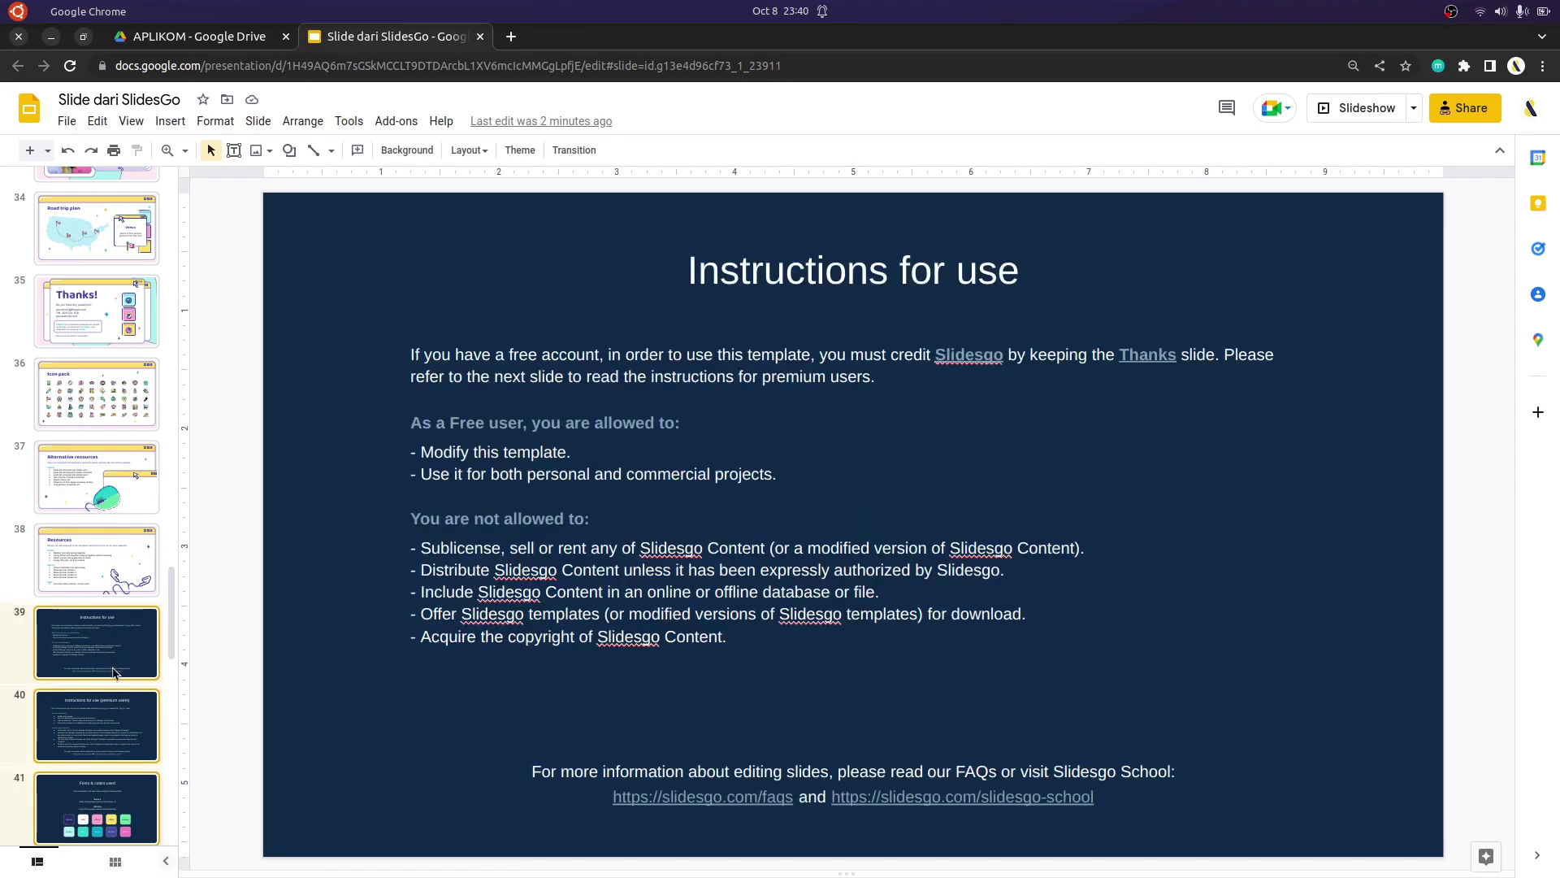
{"action": "key", "text": "Delete"}
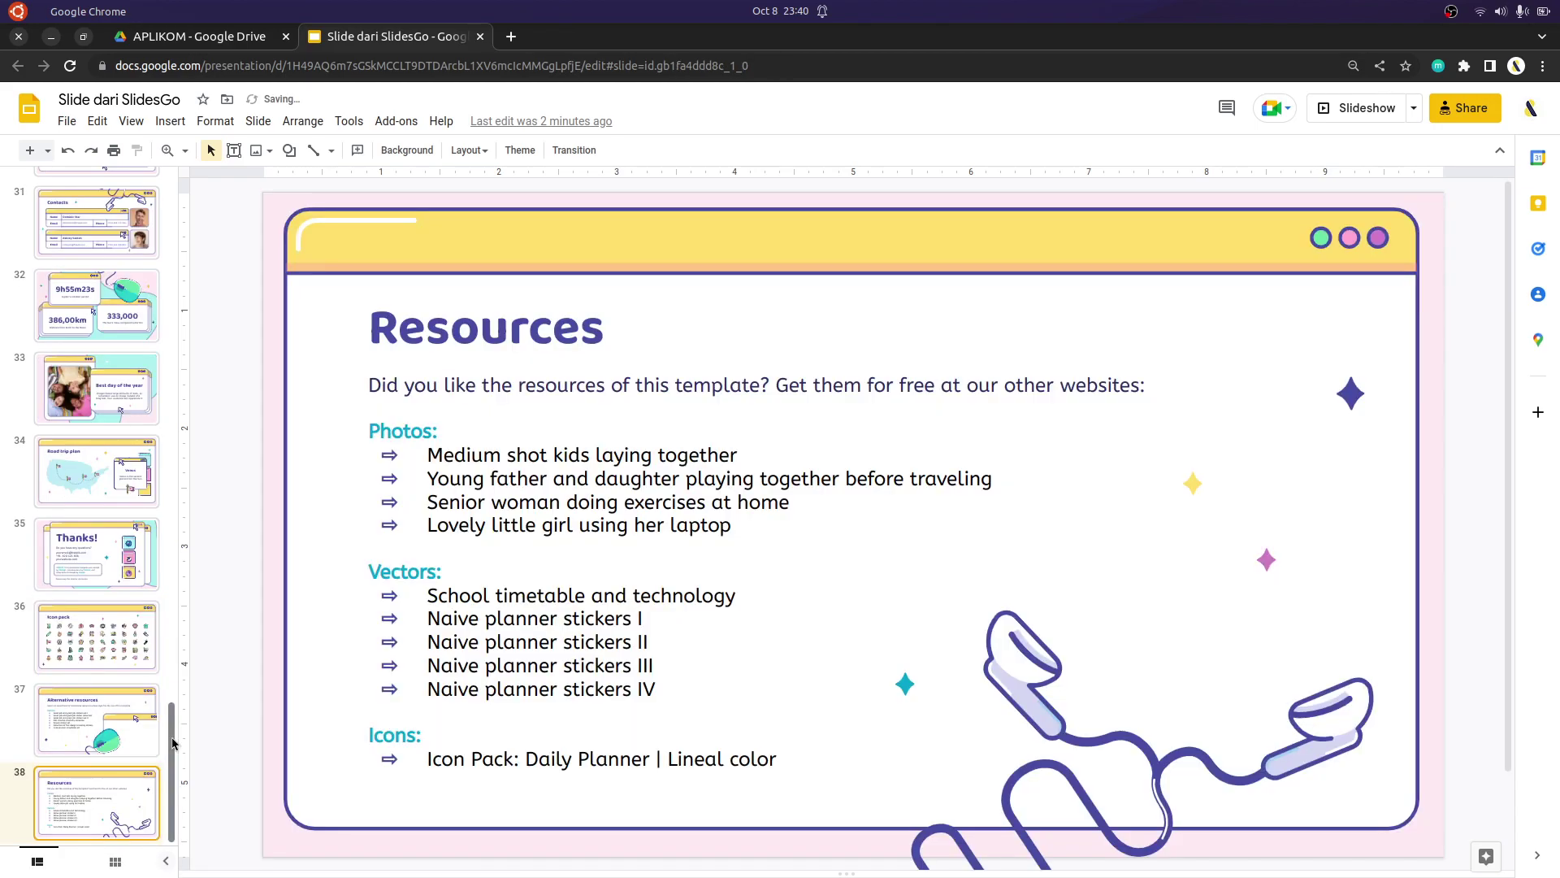
{"action": "left_click_drag", "start_coordinate": [171, 626], "coordinate": [191, 200]}
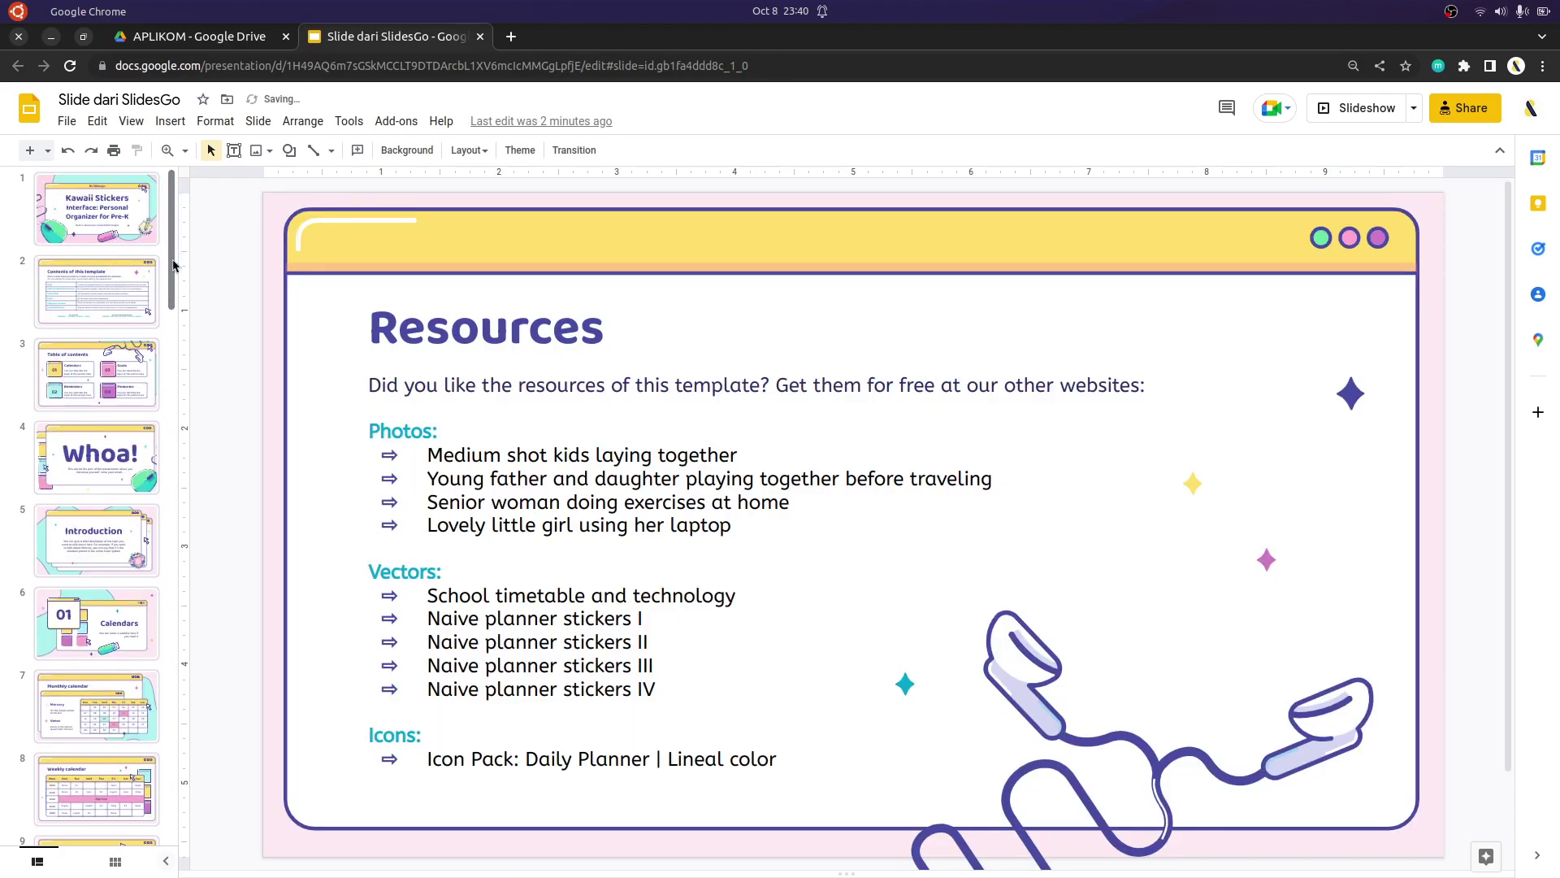
{"action": "key", "text": "Home"}
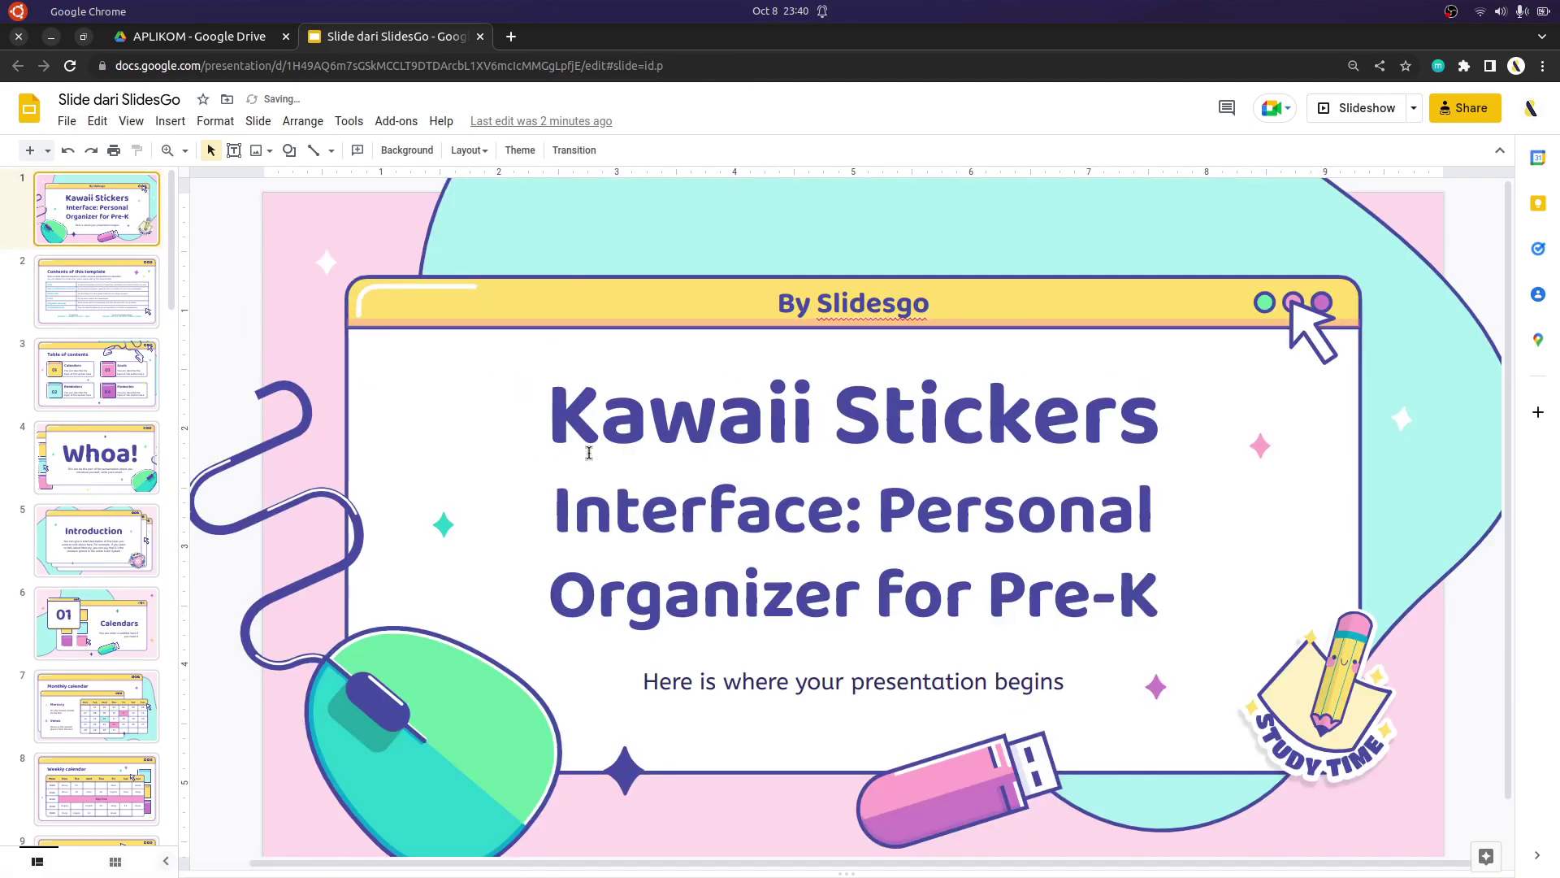
{"action": "left_click", "coordinate": [121, 306]}
{"action": "left_click", "coordinate": [112, 384]}
{"action": "left_click", "coordinate": [108, 489]}
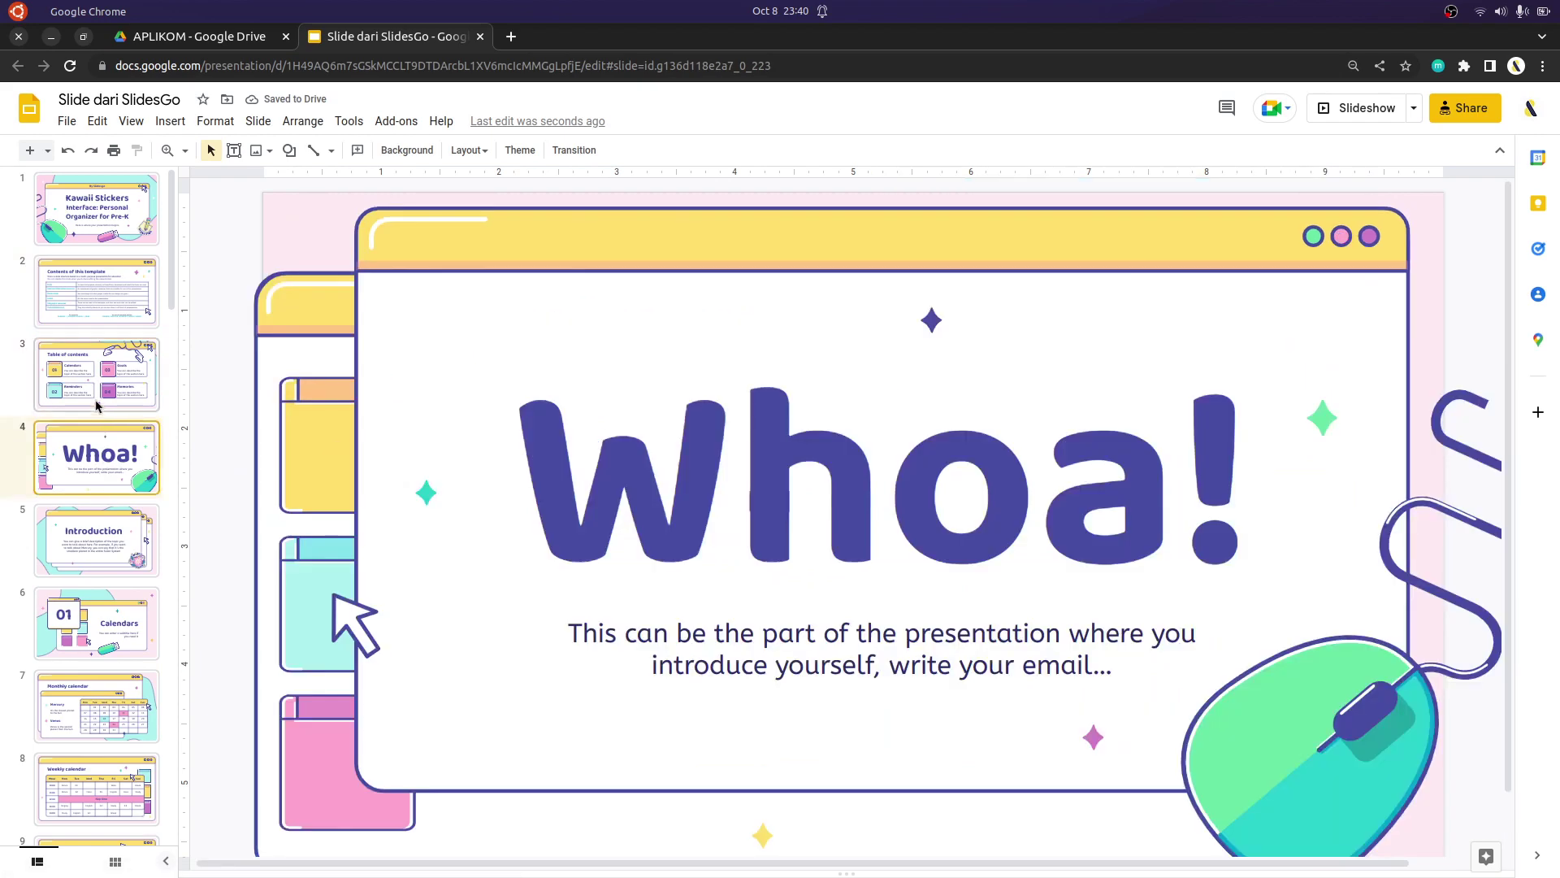
{"action": "left_click", "coordinate": [98, 404]}
{"action": "left_click", "coordinate": [101, 307]}
{"action": "left_click", "coordinate": [105, 232]}
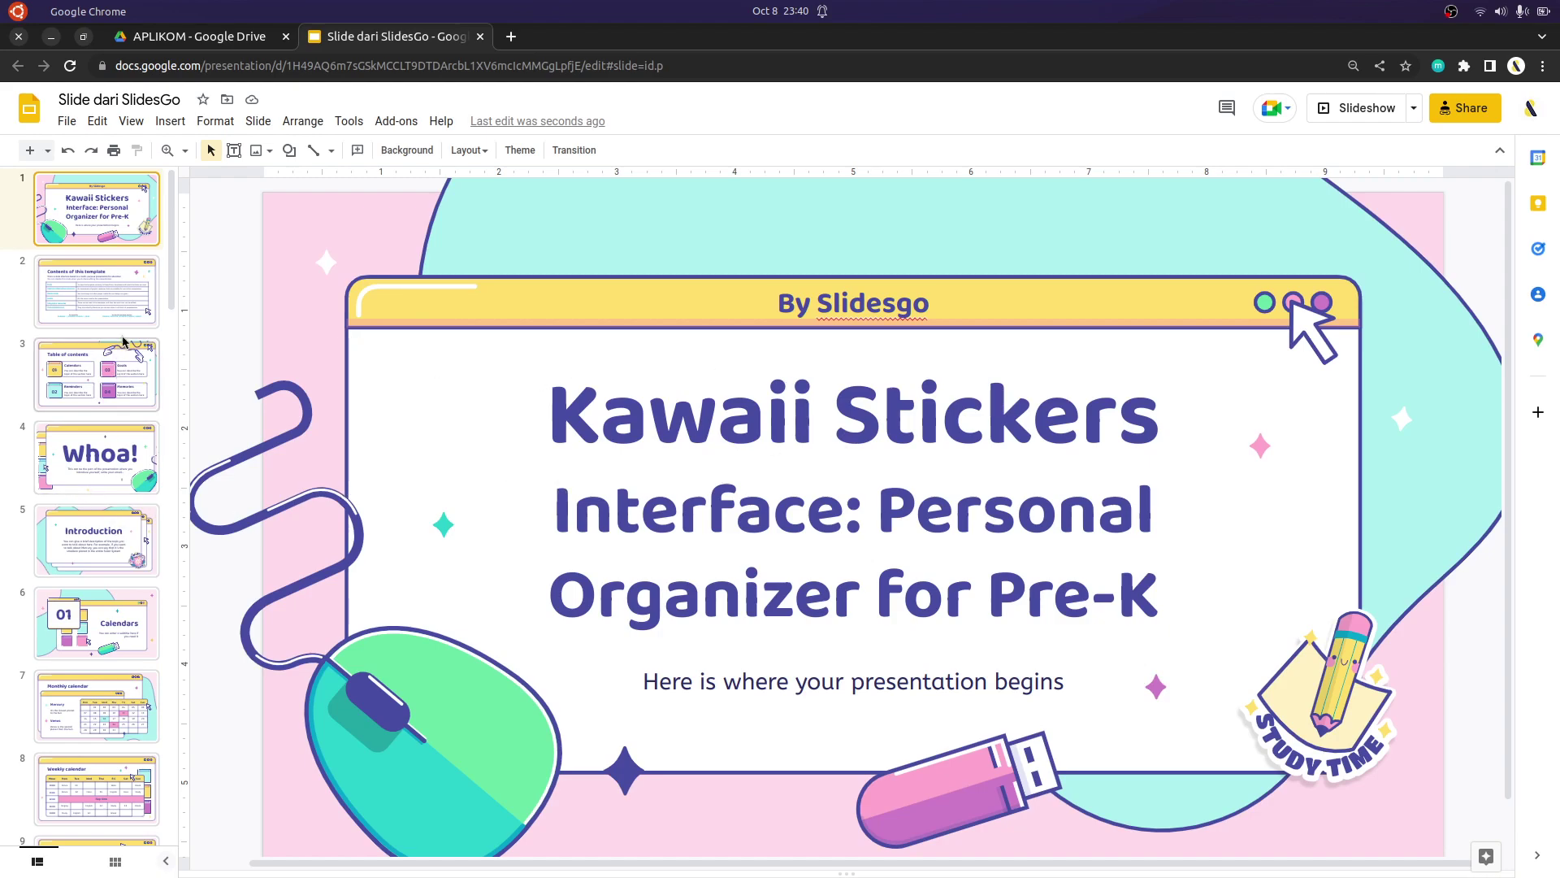
Present 'Slide dari SlidesGo' full screen, advance through Contents to the Monthly calendar slide, then exit
{"action": "key", "text": "ctrl+F5"}
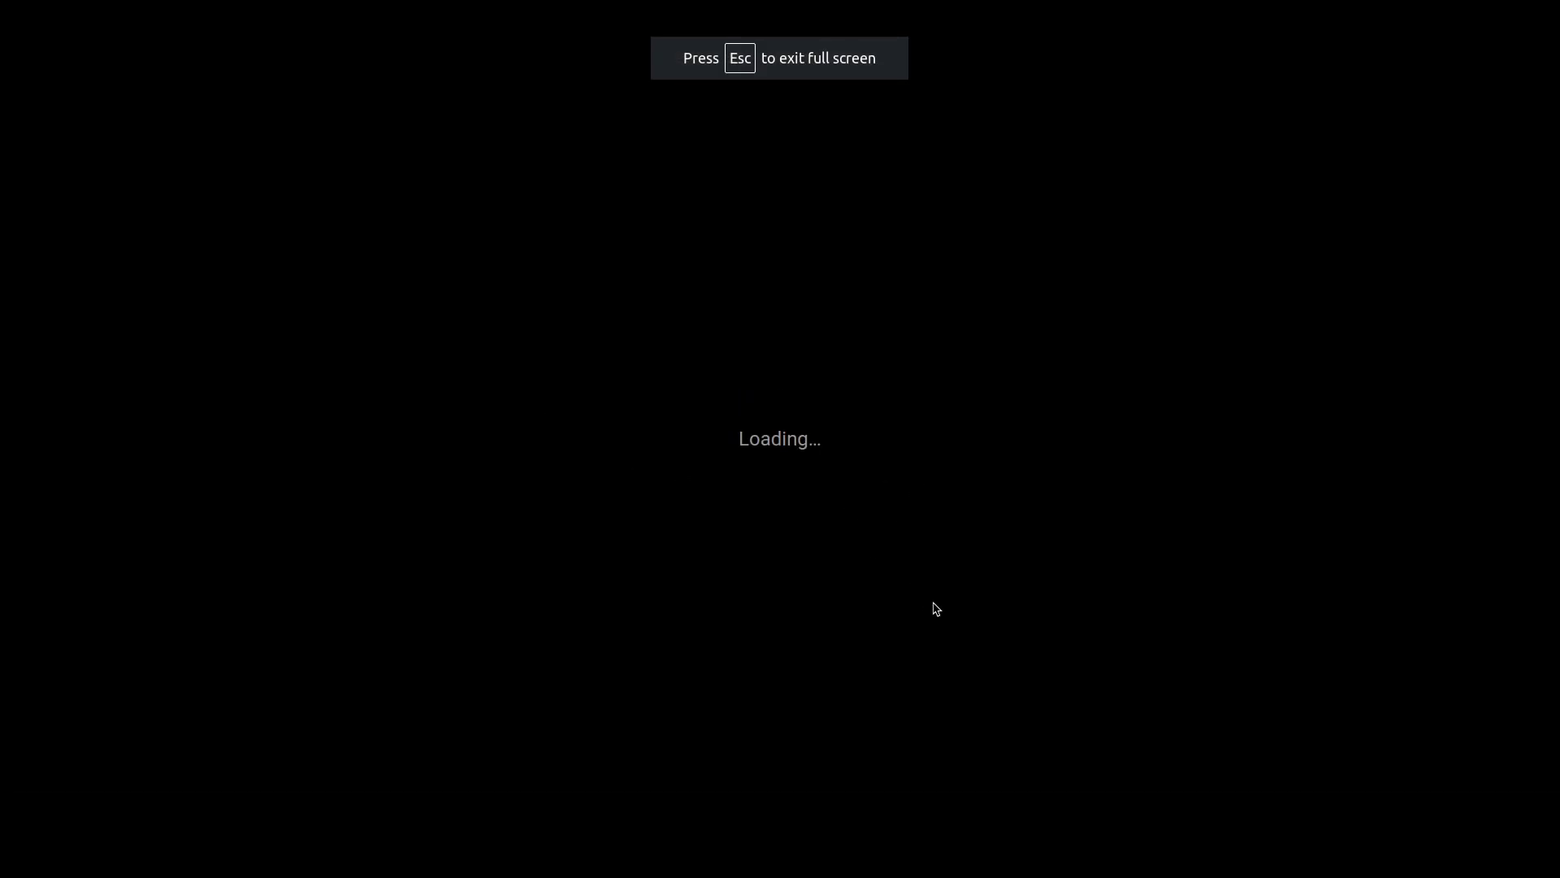
{"action": "key", "text": "Right"}
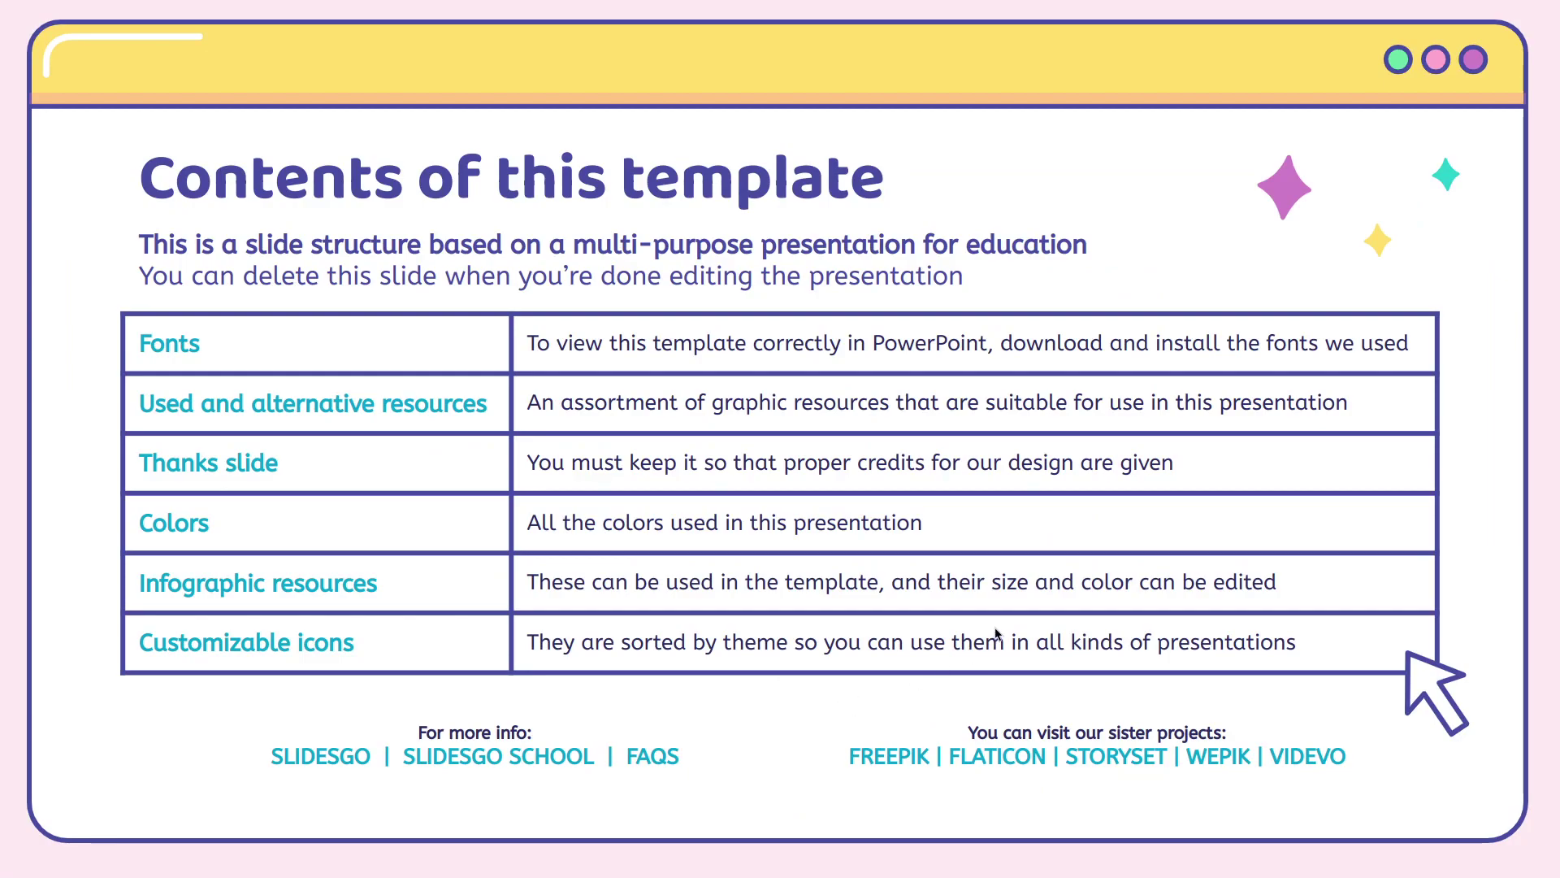
{"action": "key", "text": "Right"}
{"action": "key", "text": "Right"}
{"action": "key", "text": "Right"}
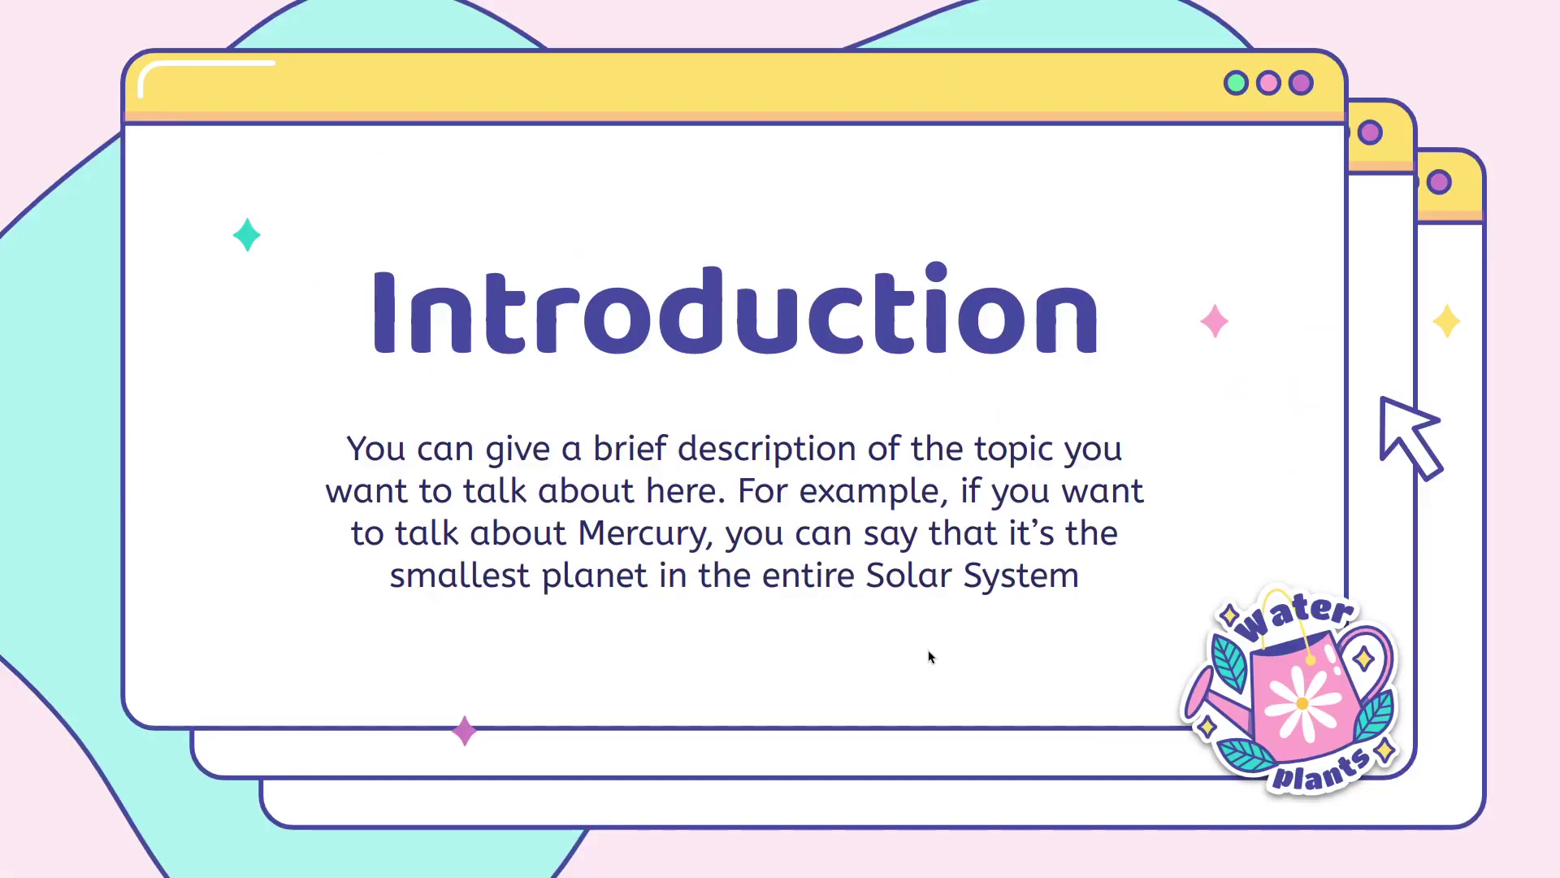
{"action": "key", "text": "Right"}
{"action": "key", "text": "Right"}
{"action": "key", "text": "Escape"}
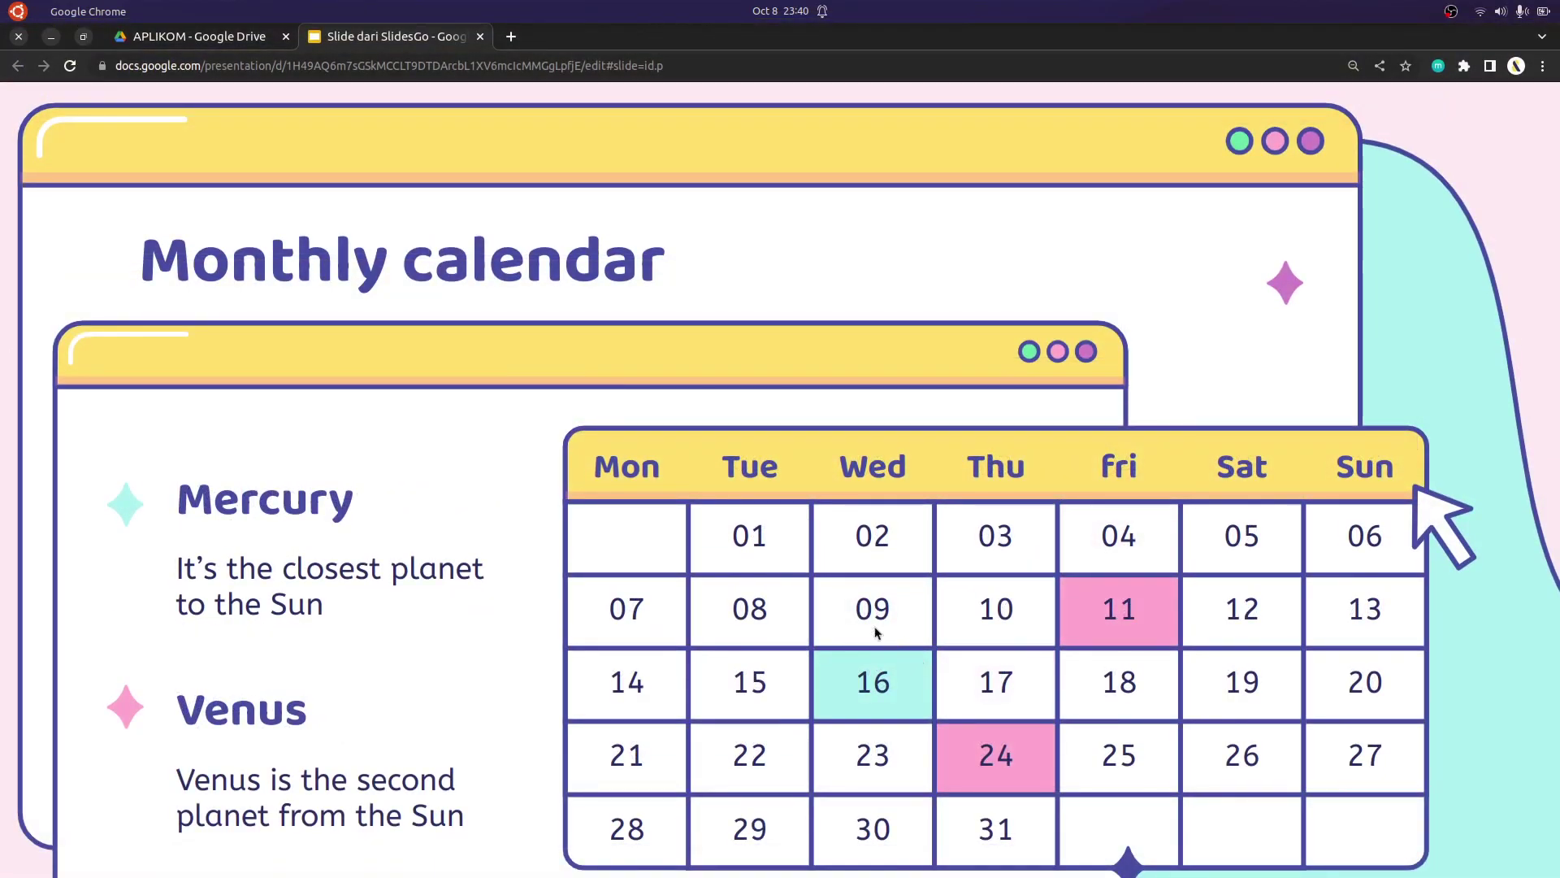